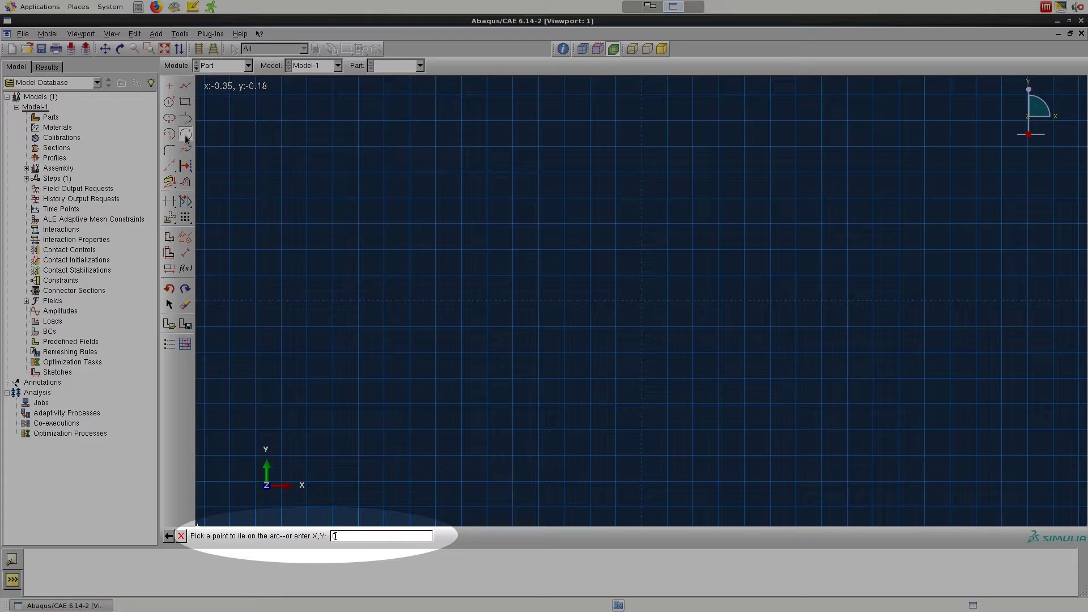
Step: Complete the three-point arc by placing its third point at 0,0.06
text(6)
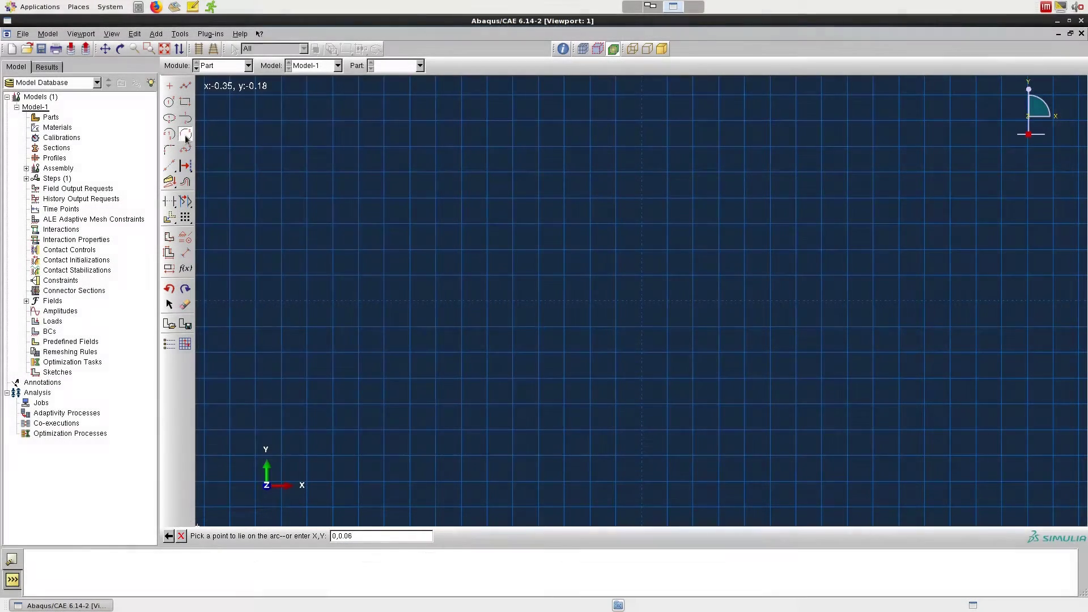
key(Return)
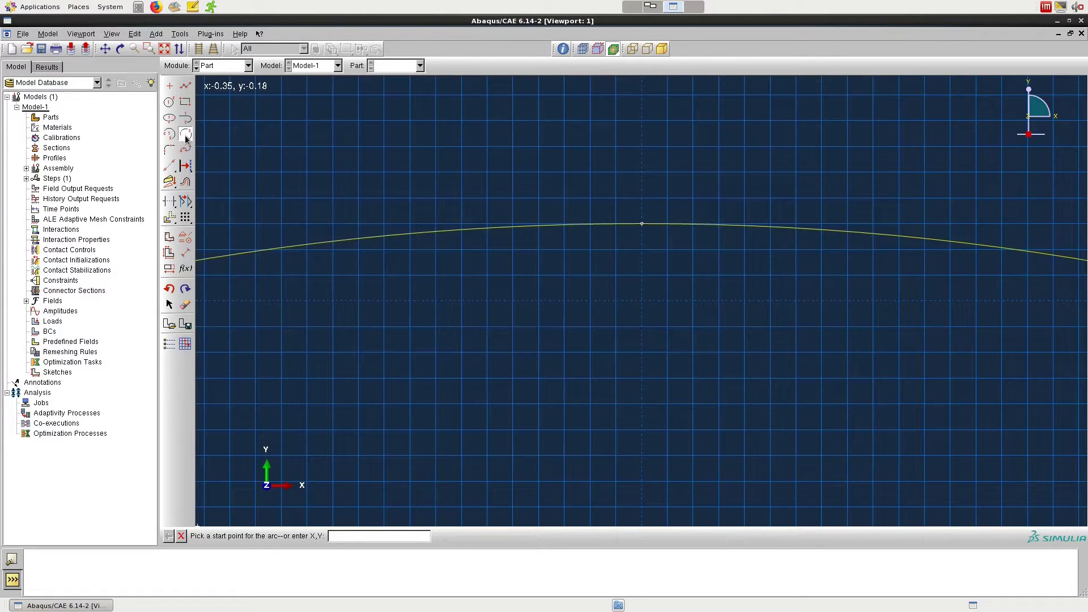
click(165, 50)
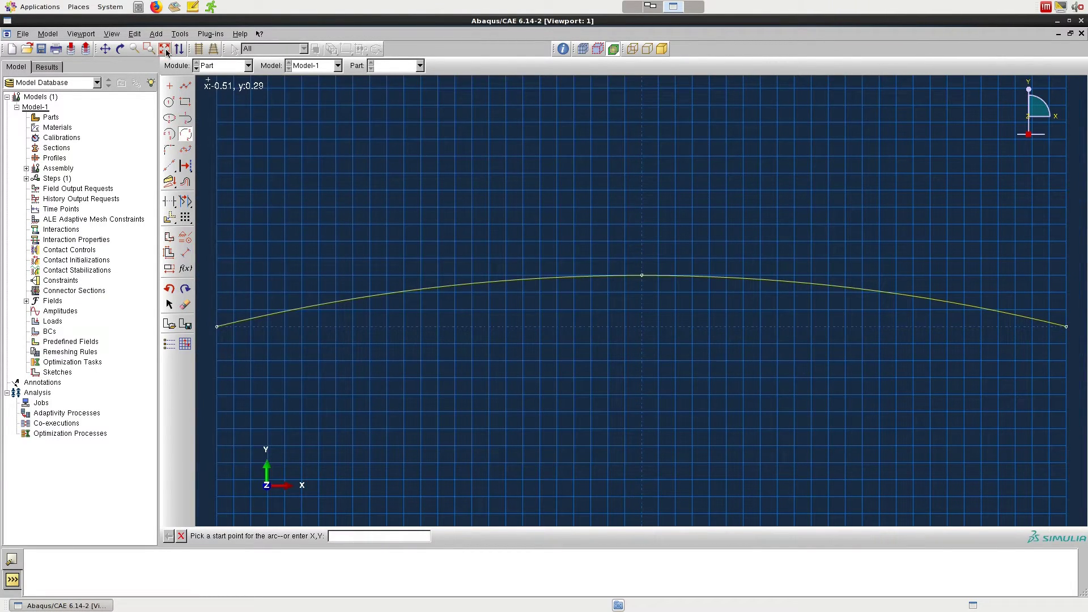
Step: Dimension the arc's radius and set it to 2
click(186, 254)
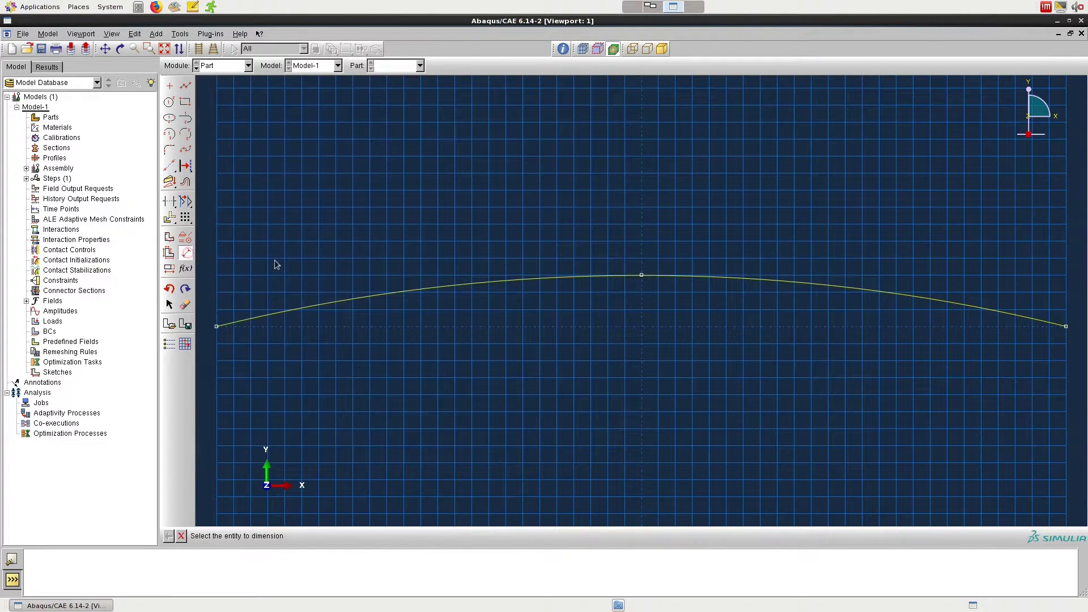
click(386, 299)
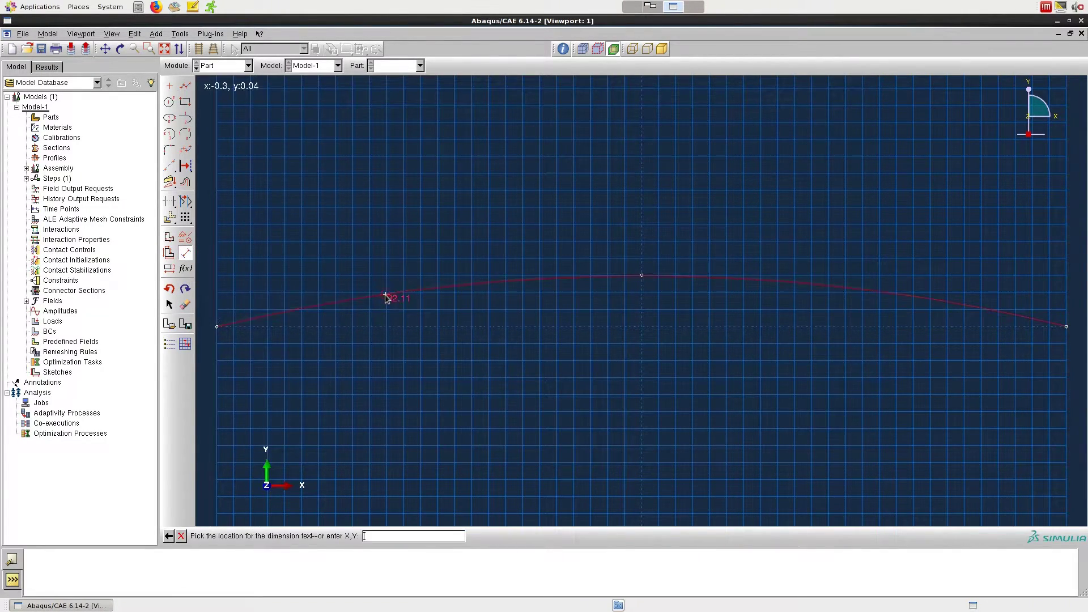
click(344, 166)
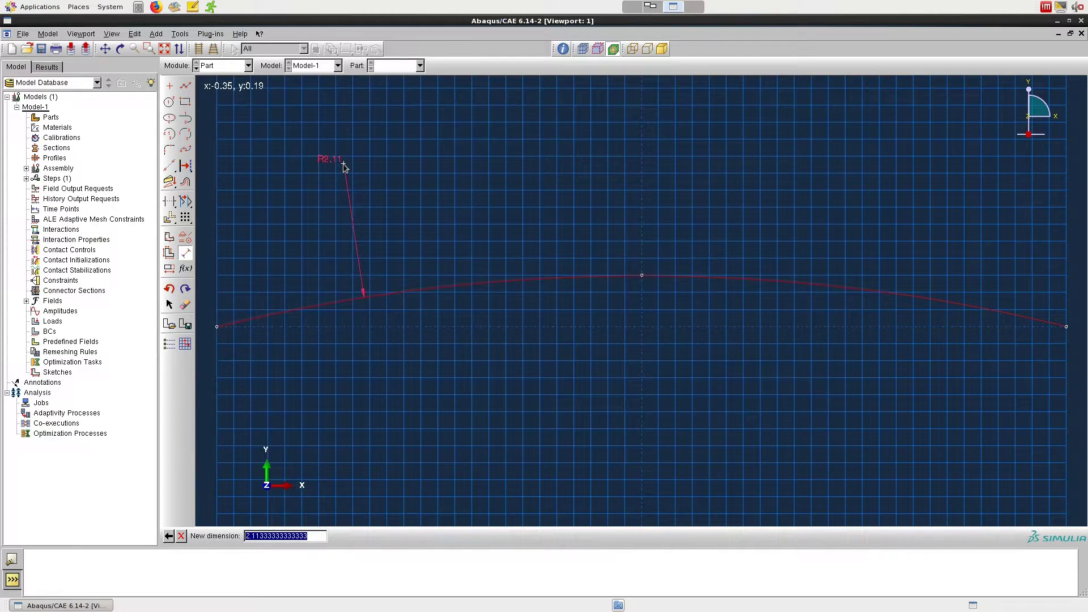
text(2)
key(Return)
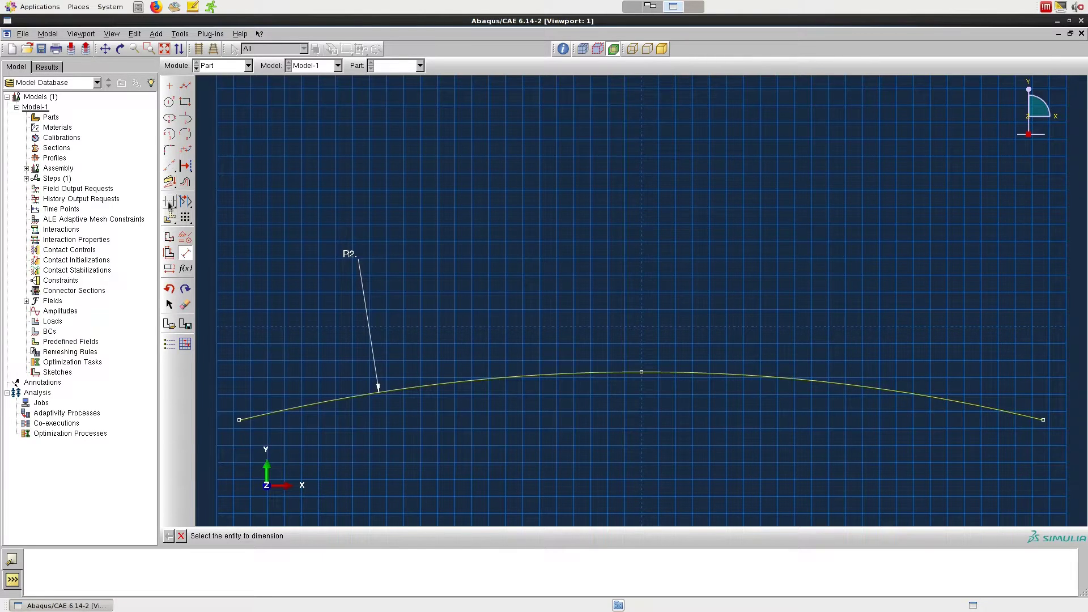
Step: Translate the arc by moving it, without copying, from its midpoint to the sketch origin
click(170, 218)
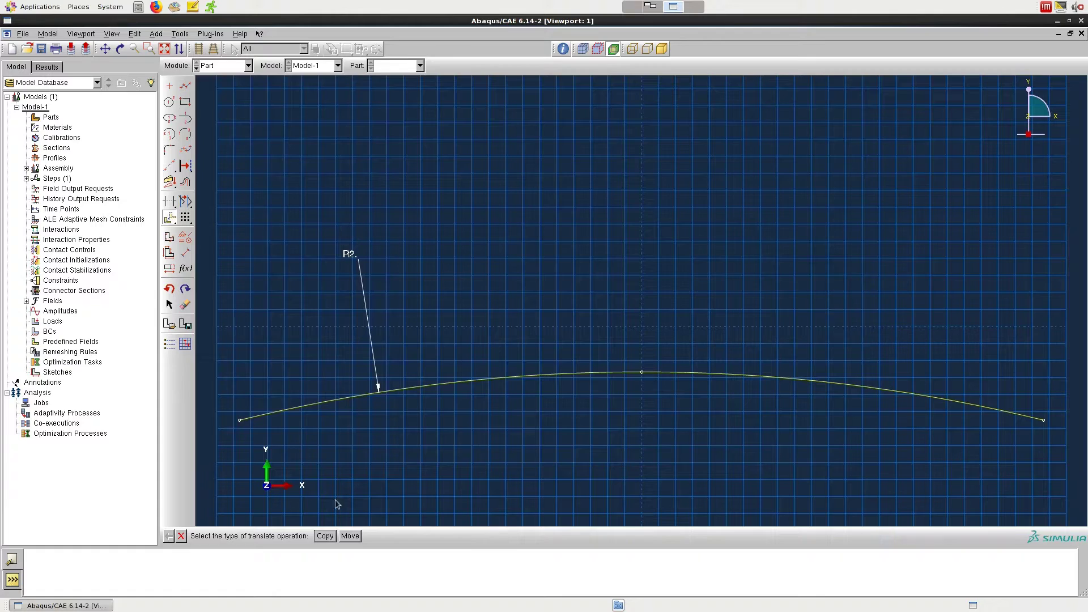
click(350, 536)
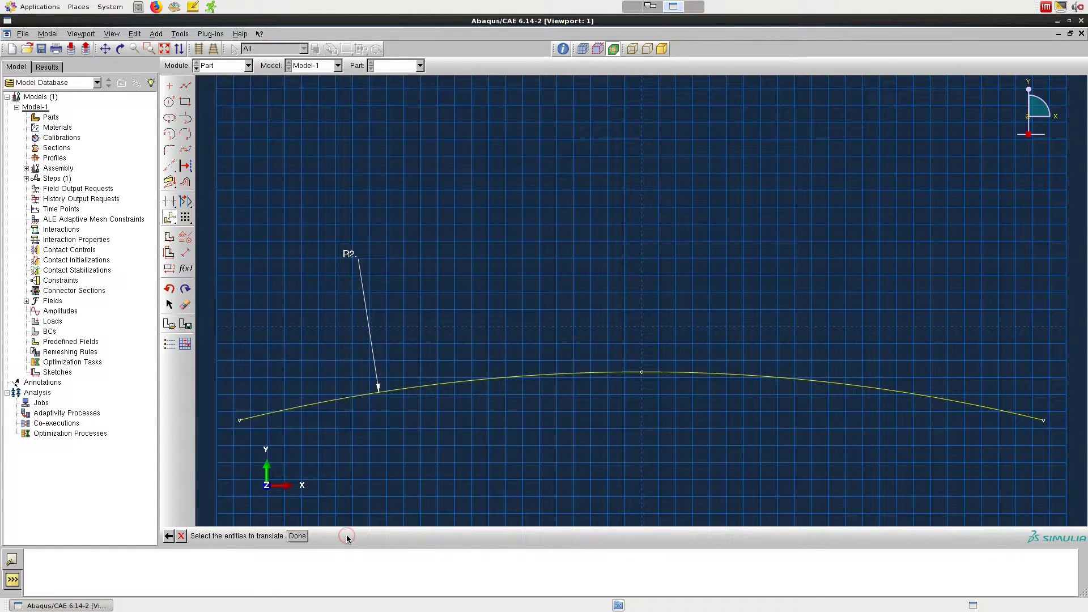
click(524, 377)
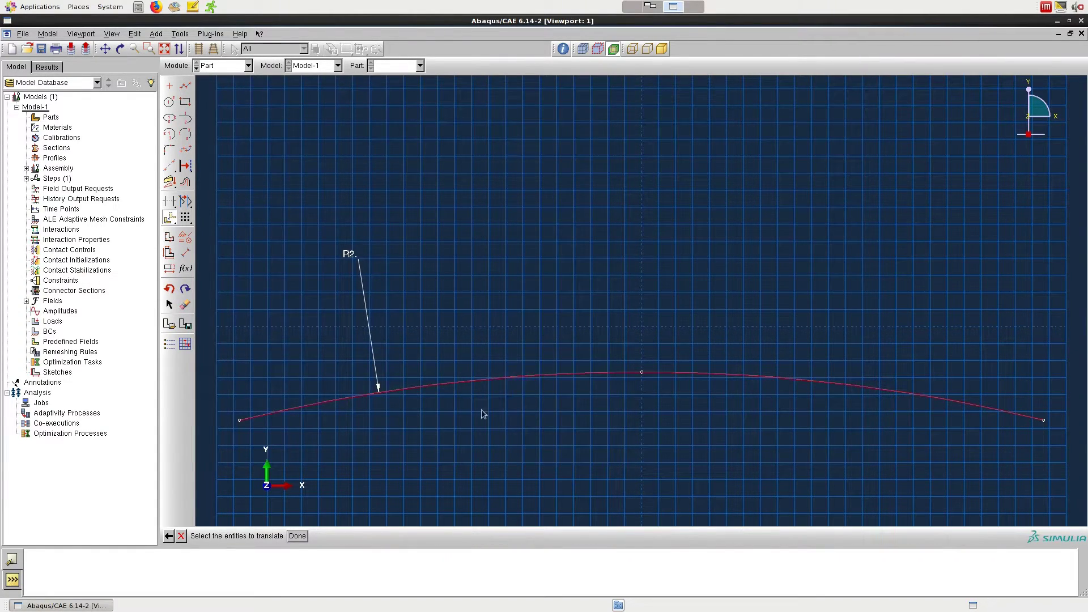
click(297, 536)
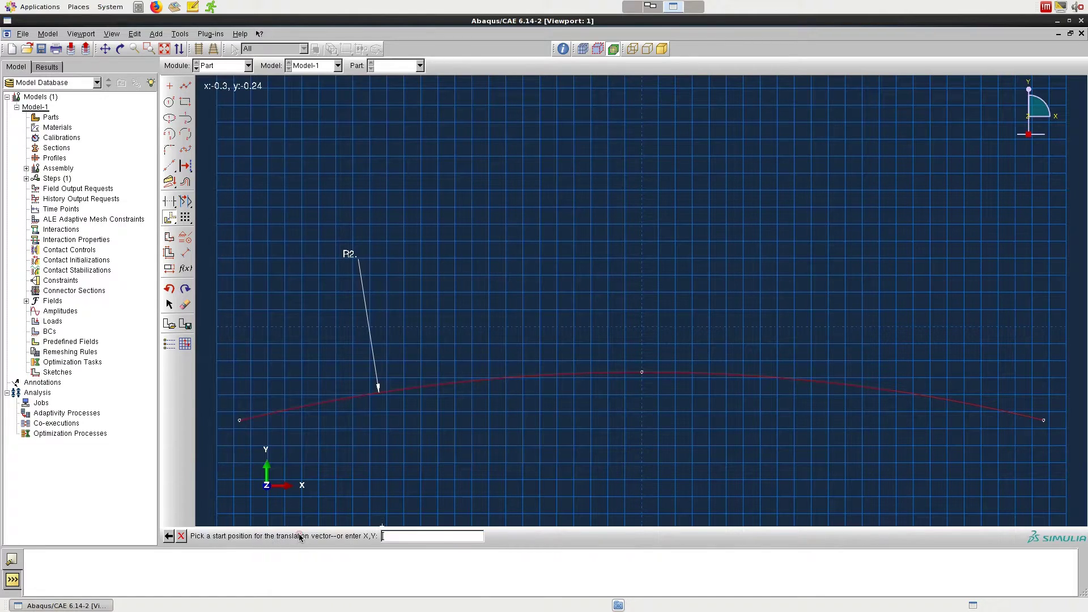
click(642, 373)
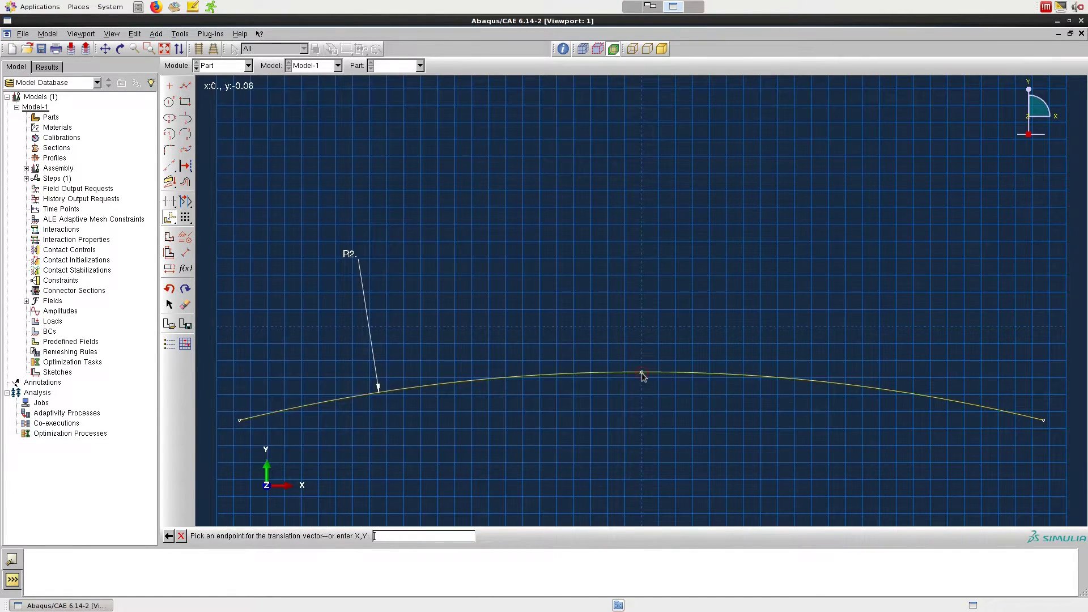
click(643, 327)
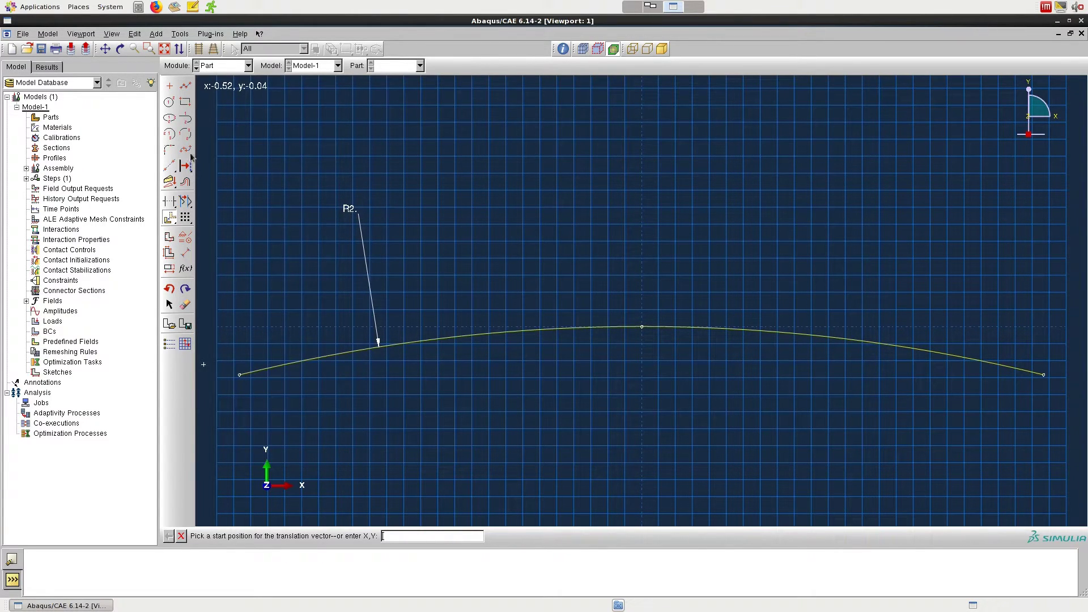
Step: Draw a trapezoidal stiffener of three connected lines under the arc's midpoint, through (-0.02, 0), (-0.01, -0.02), (0.01, -0.02) and (0.02, 0)
click(186, 86)
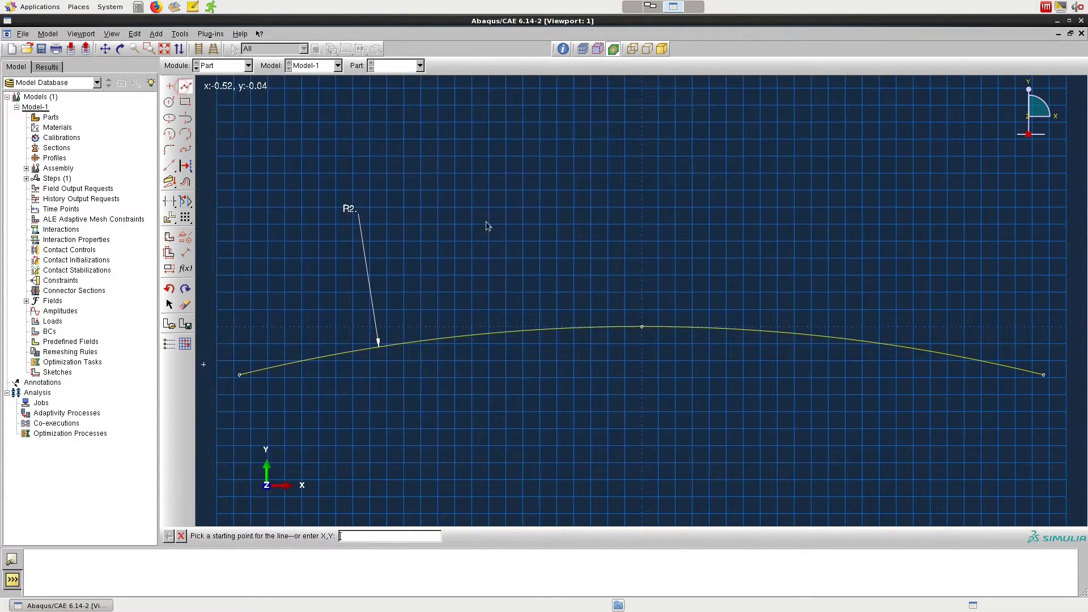
scroll(635, 337, up, 5)
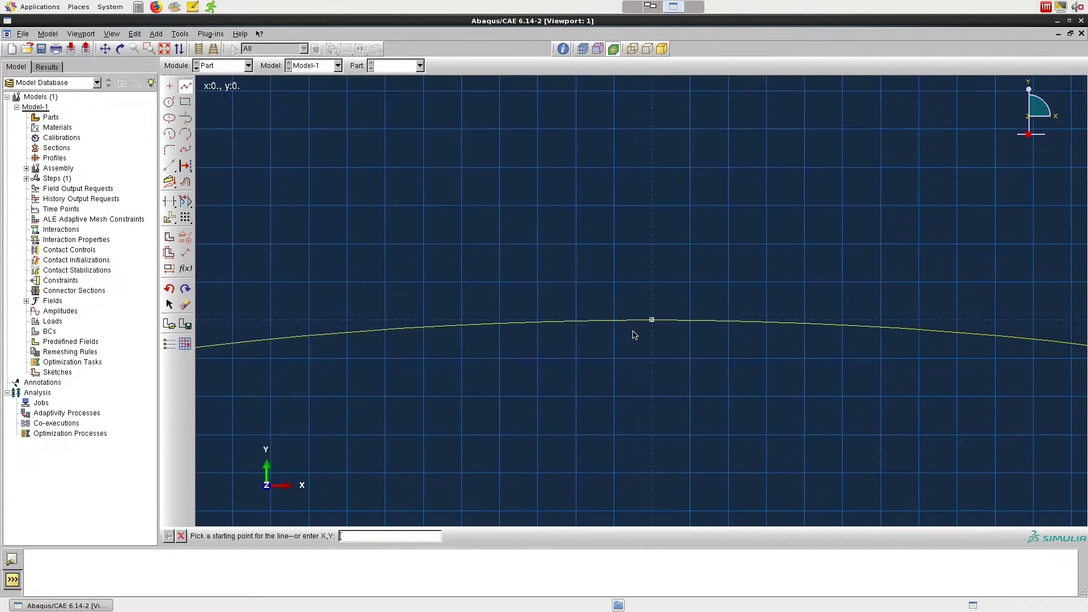
scroll(635, 336, up, 3)
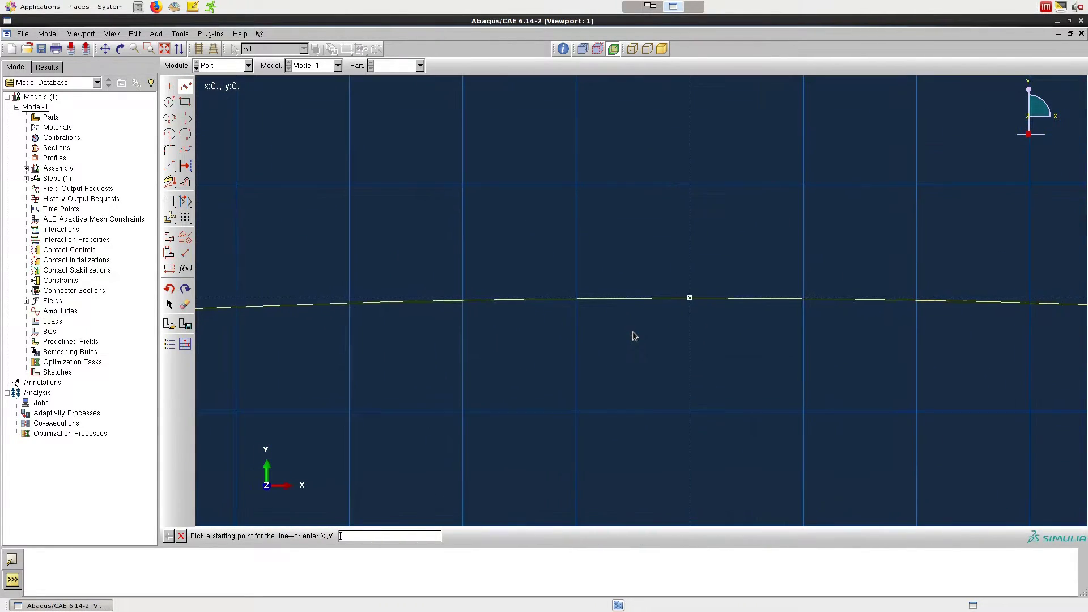
click(575, 300)
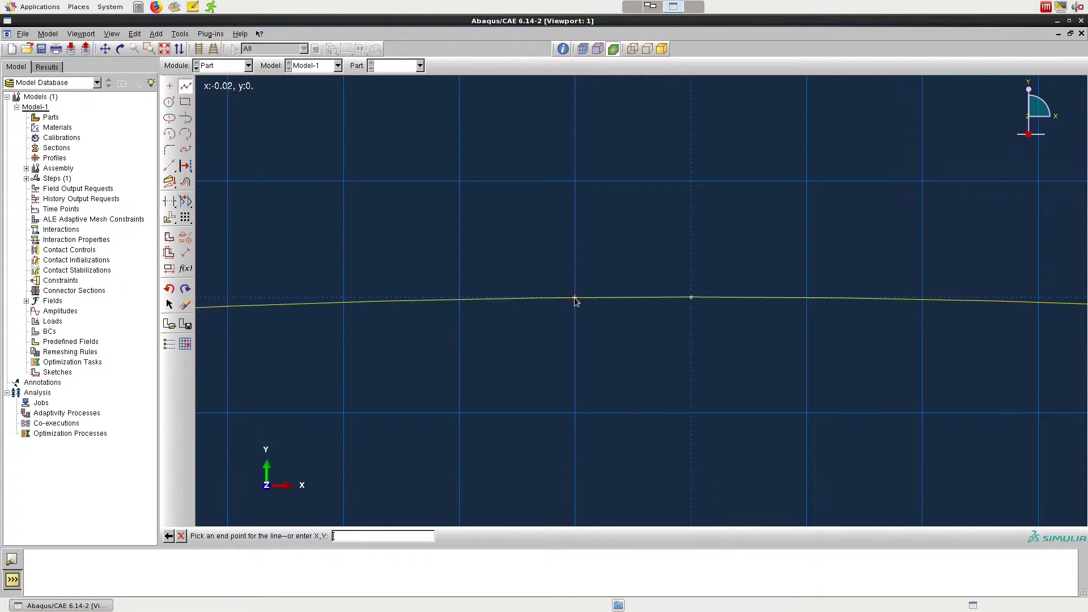
click(633, 413)
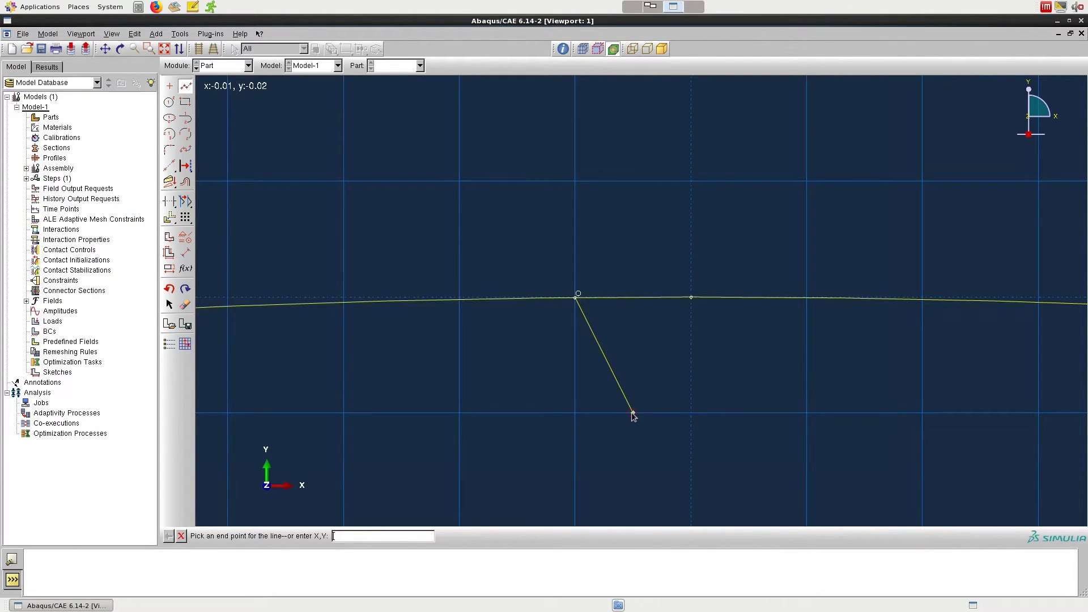
click(749, 413)
click(807, 298)
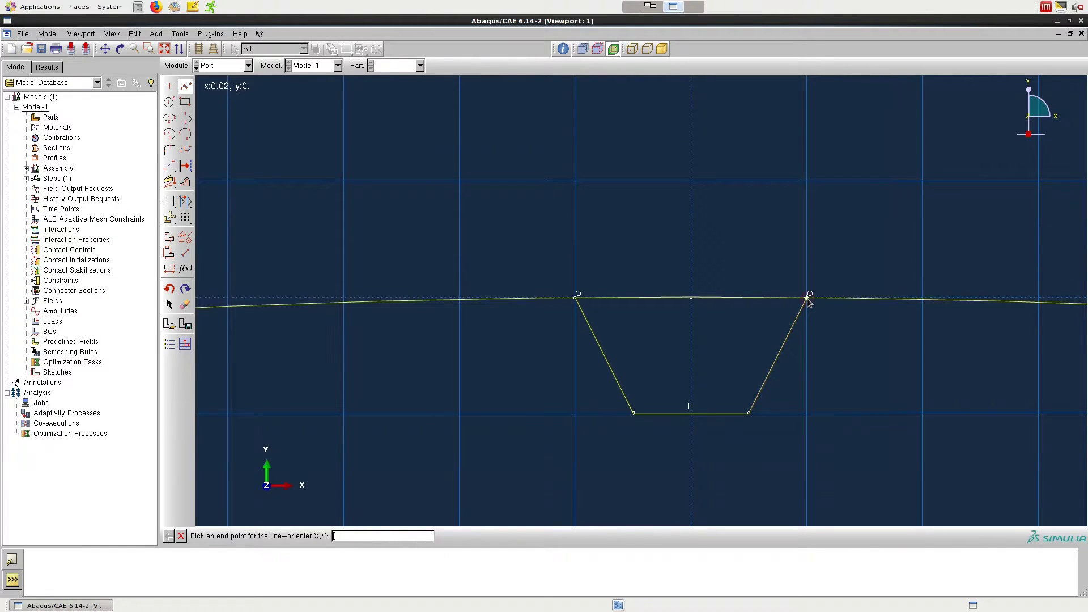
click(182, 536)
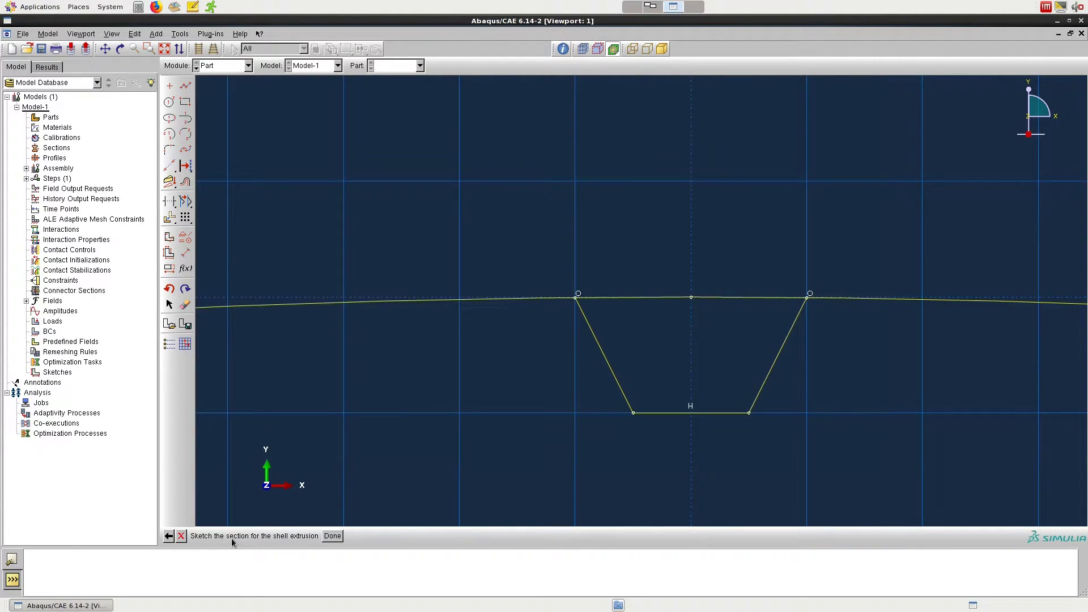
Step: Start a radial pattern of the three stiffener lines with its centre at 0,-2
click(185, 218)
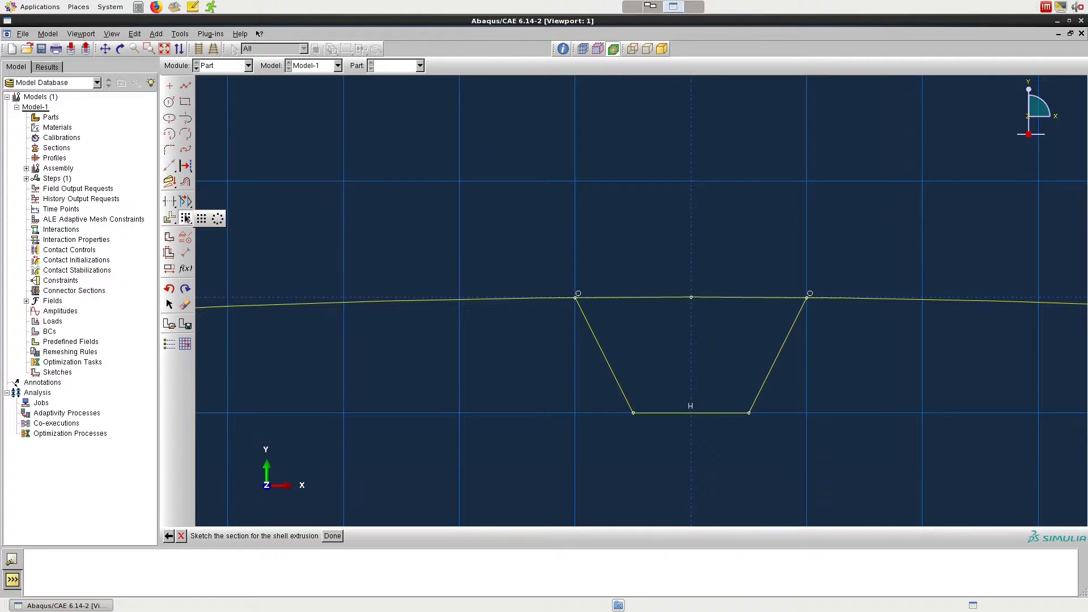
click(216, 219)
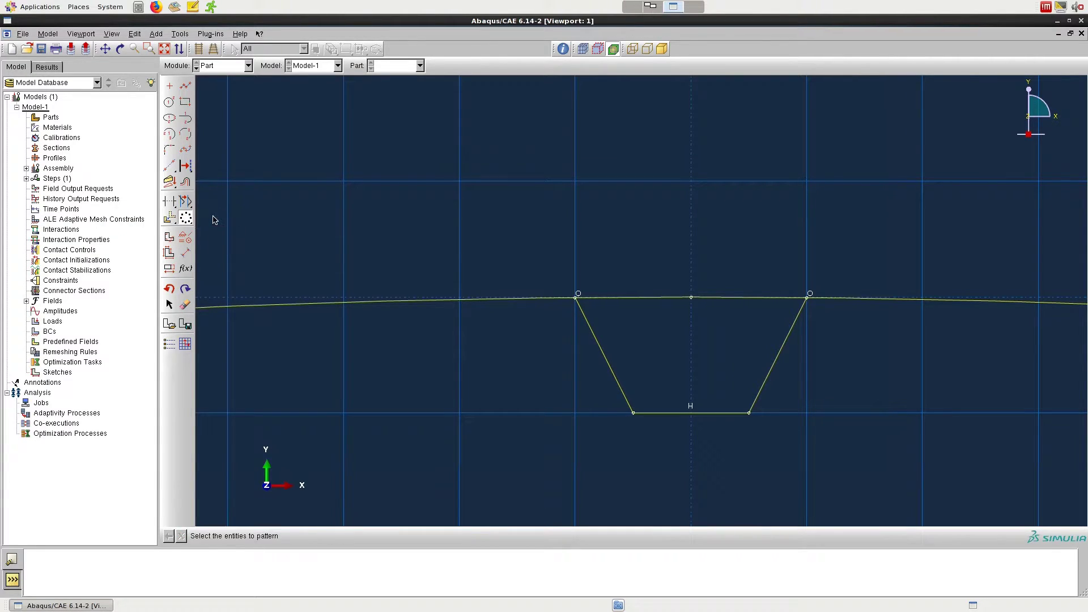
click(600, 348)
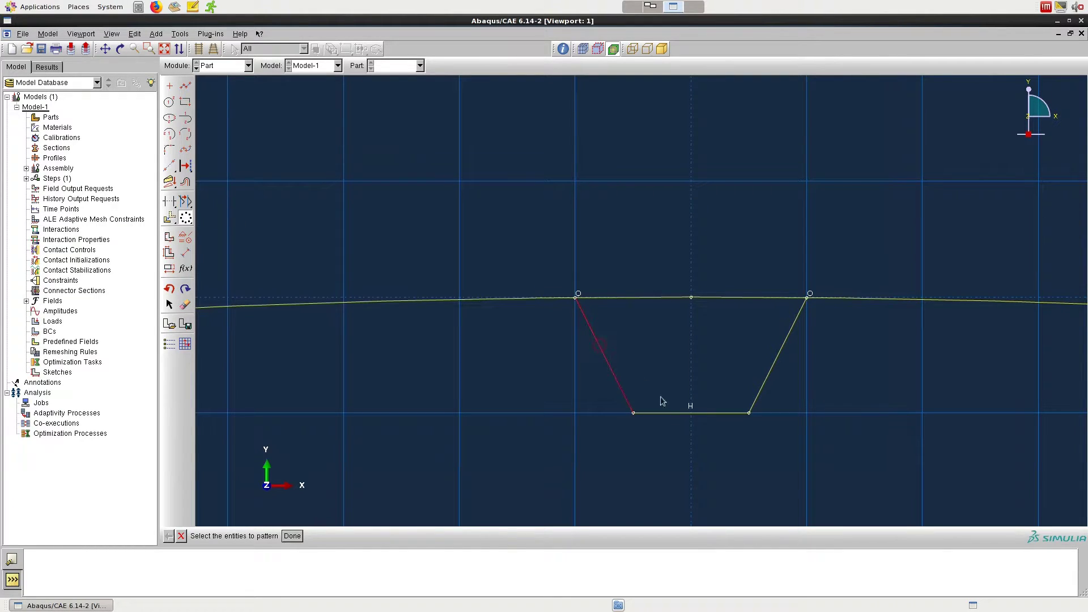
shift+click(674, 413)
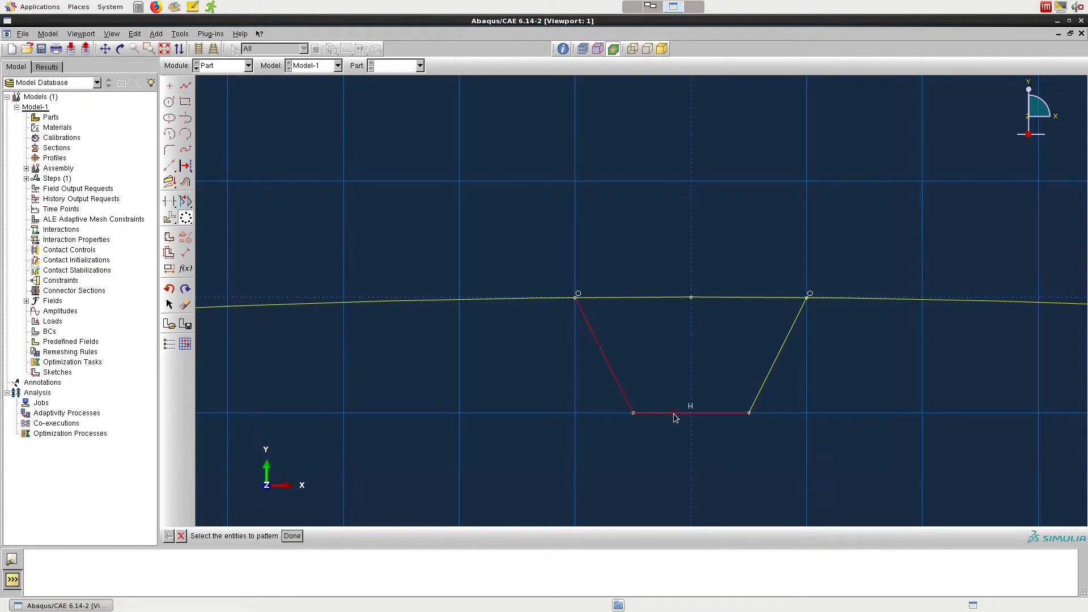
shift+click(767, 381)
click(288, 537)
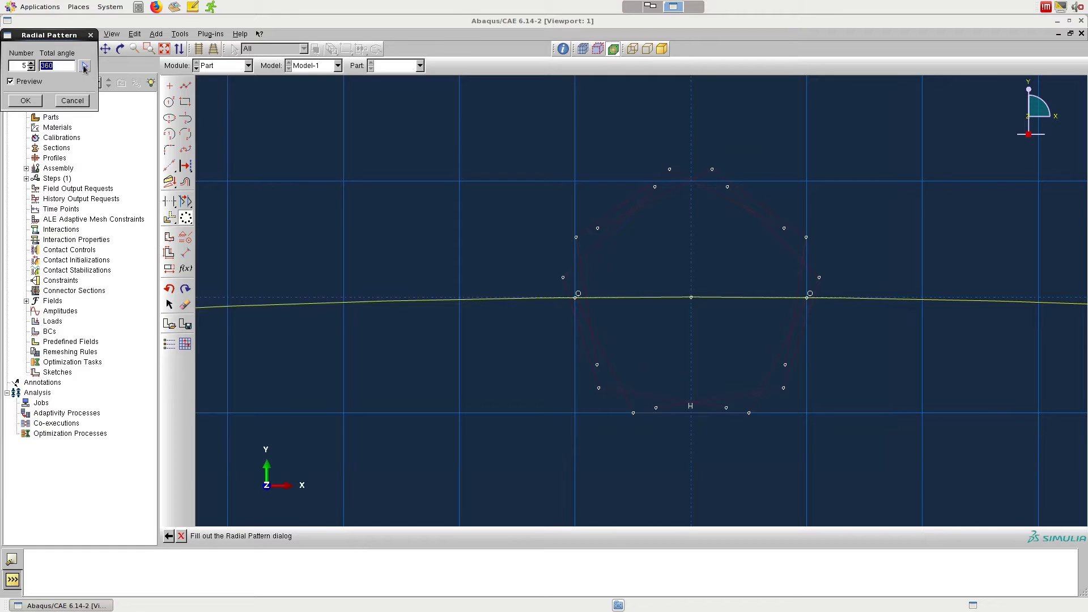
click(84, 67)
text(0,-2)
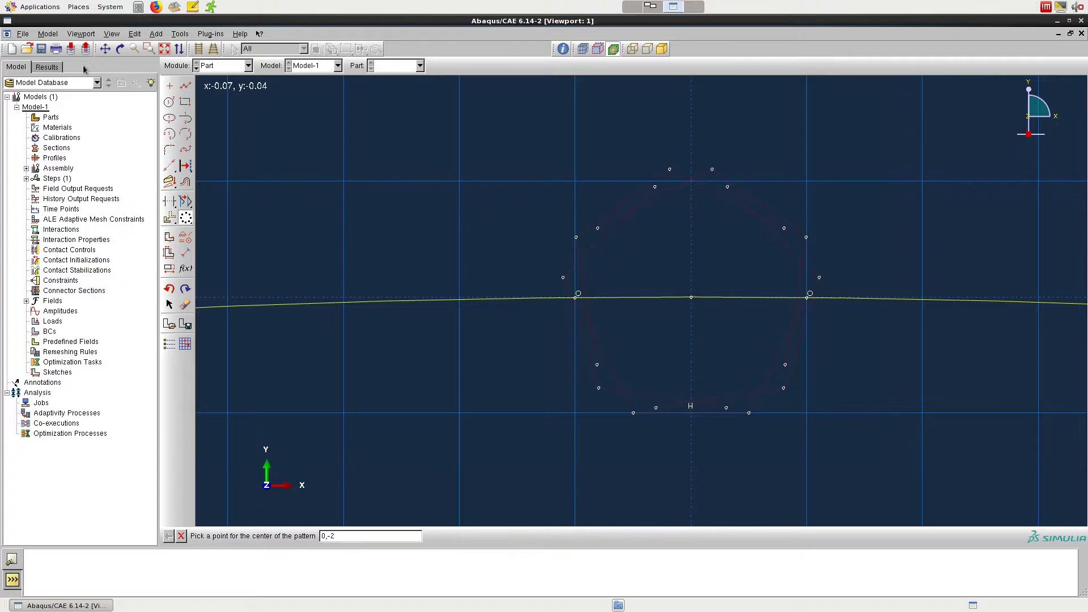
key(Return)
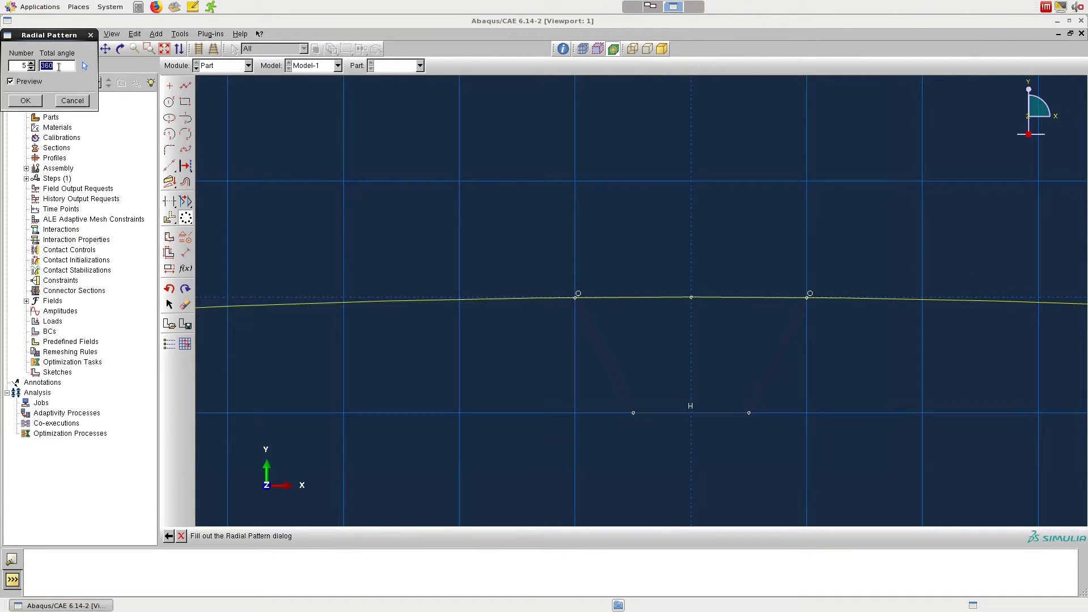
Step: Set the radial pattern to 2 instances over a total angle of 10 degrees and create it
text(10)
double_click(24, 66)
text(2)
click(163, 49)
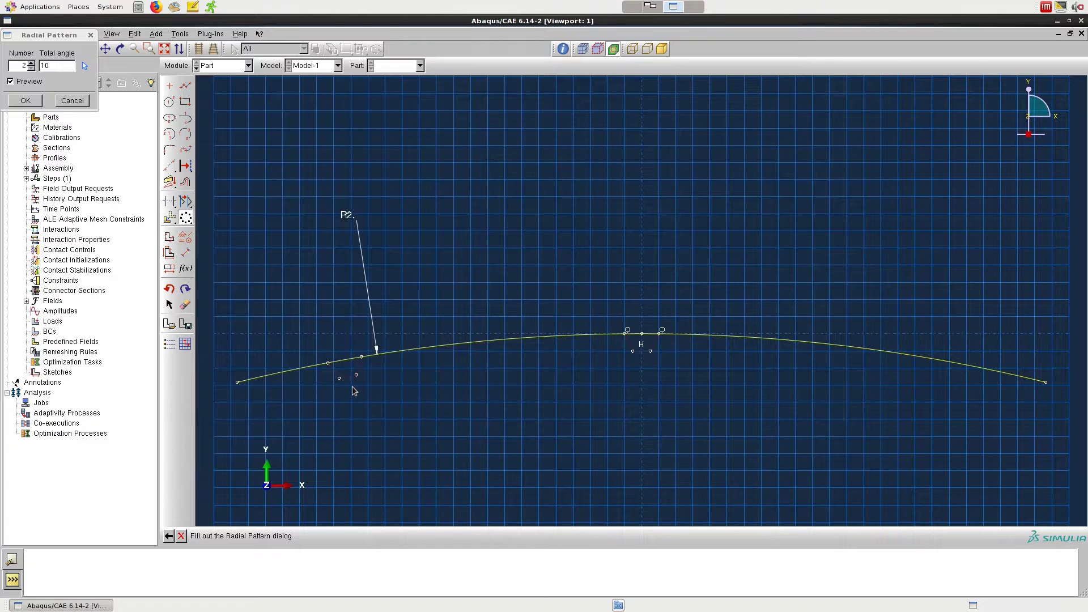
click(25, 101)
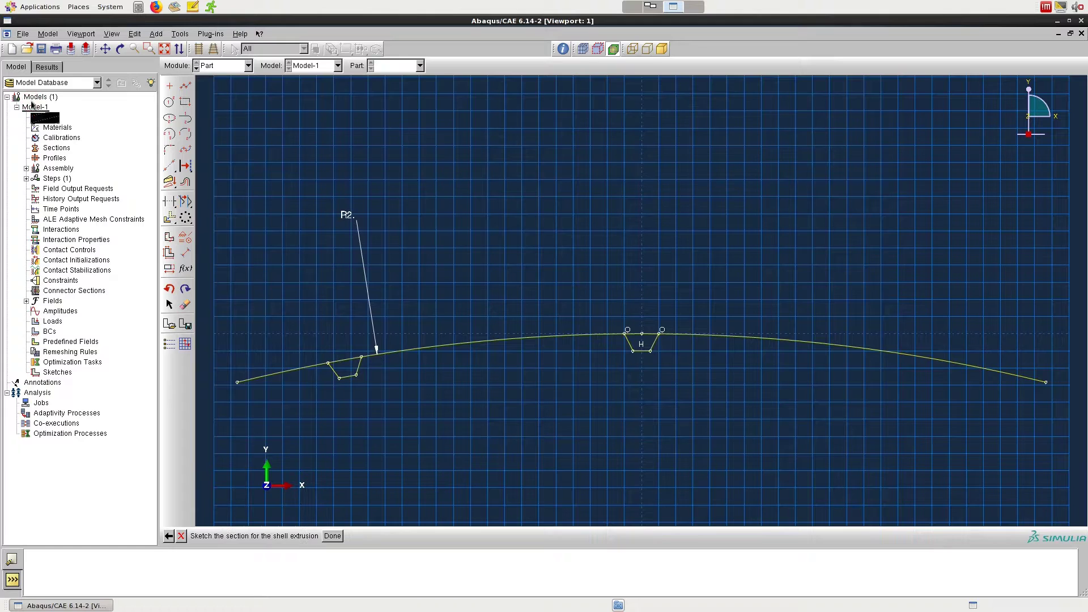
Step: Start a second radial pattern of the three central stiffener lines, again centred at 0,-2
click(185, 219)
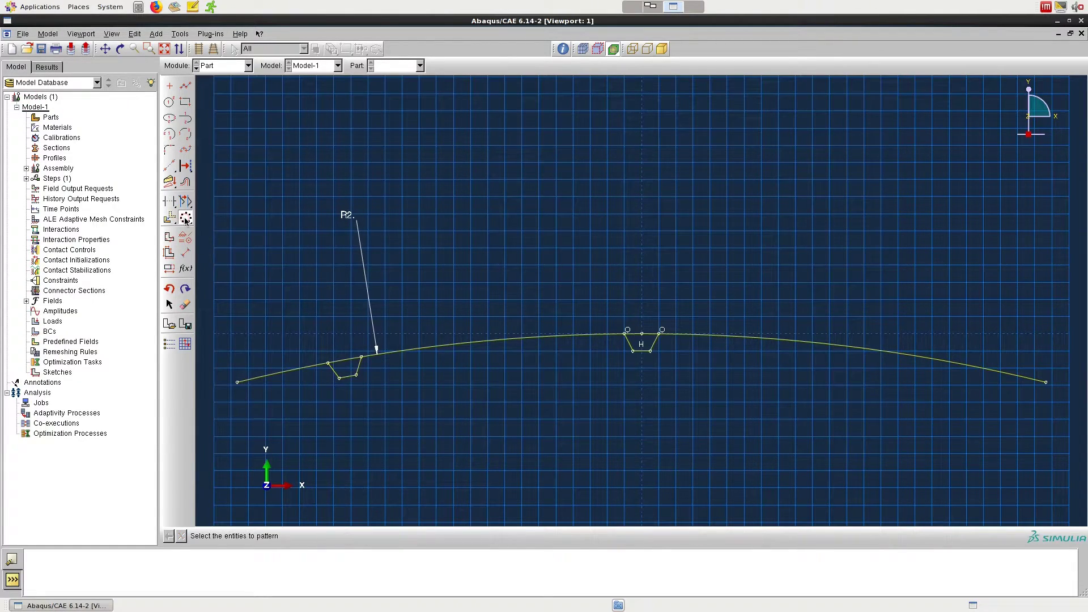
click(631, 348)
click(642, 351)
click(656, 343)
click(292, 536)
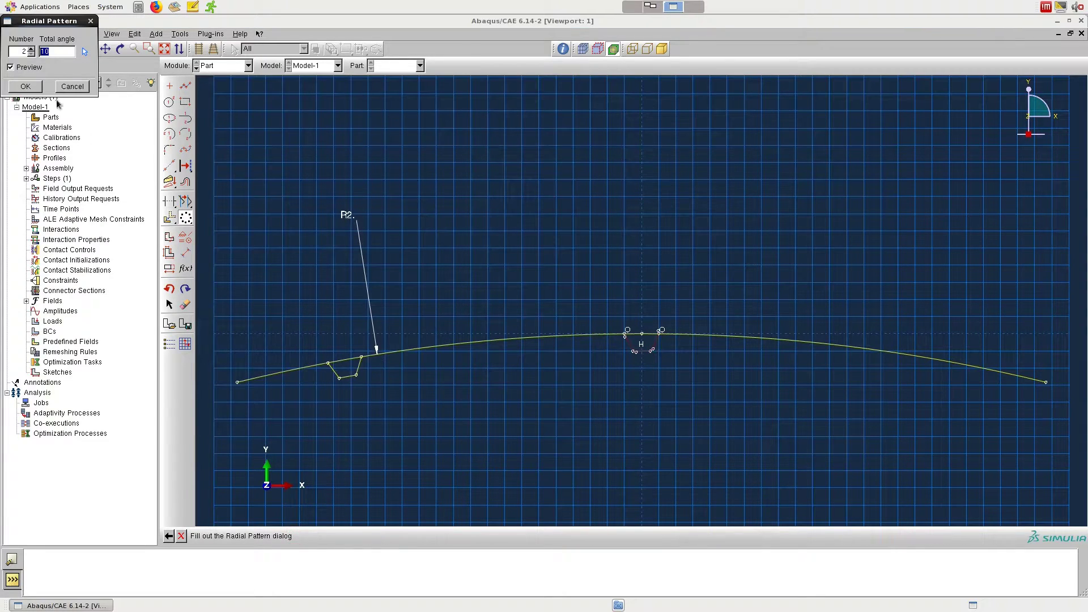
click(84, 53)
text(0,-2)
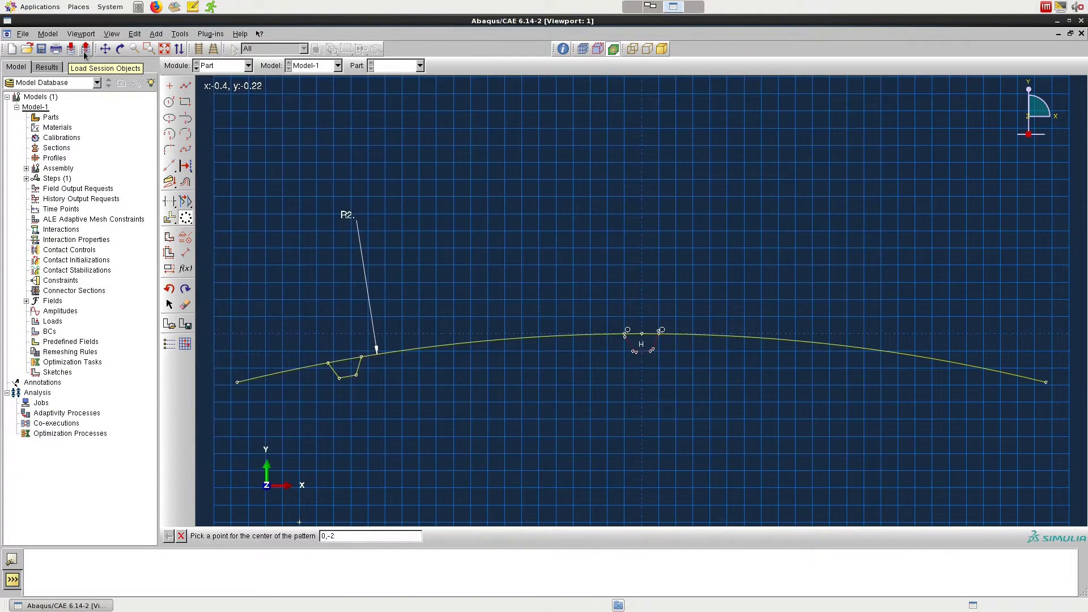
key(Return)
Step: Create the second radial pattern with a total angle of -10 degrees and finish the shell extrusion's section sketch
click(59, 51)
key(Home)
text(-)
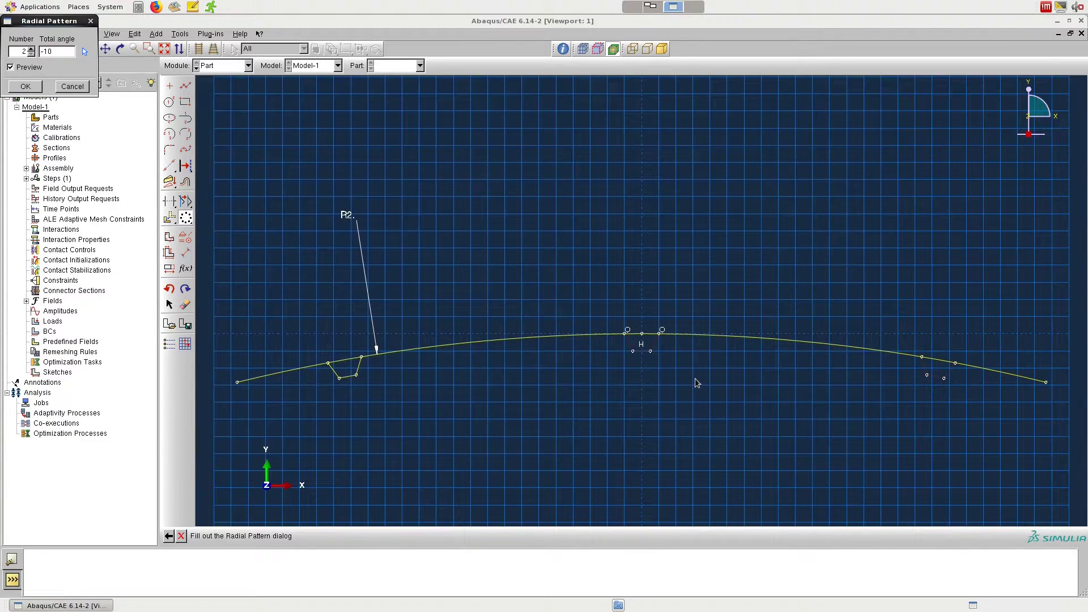
click(25, 86)
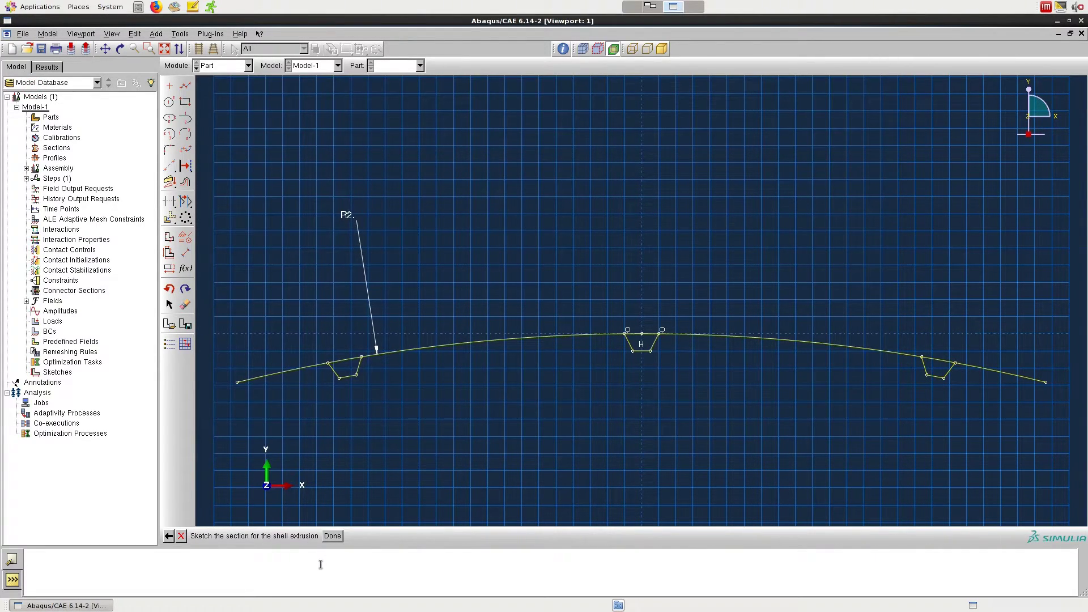
click(330, 536)
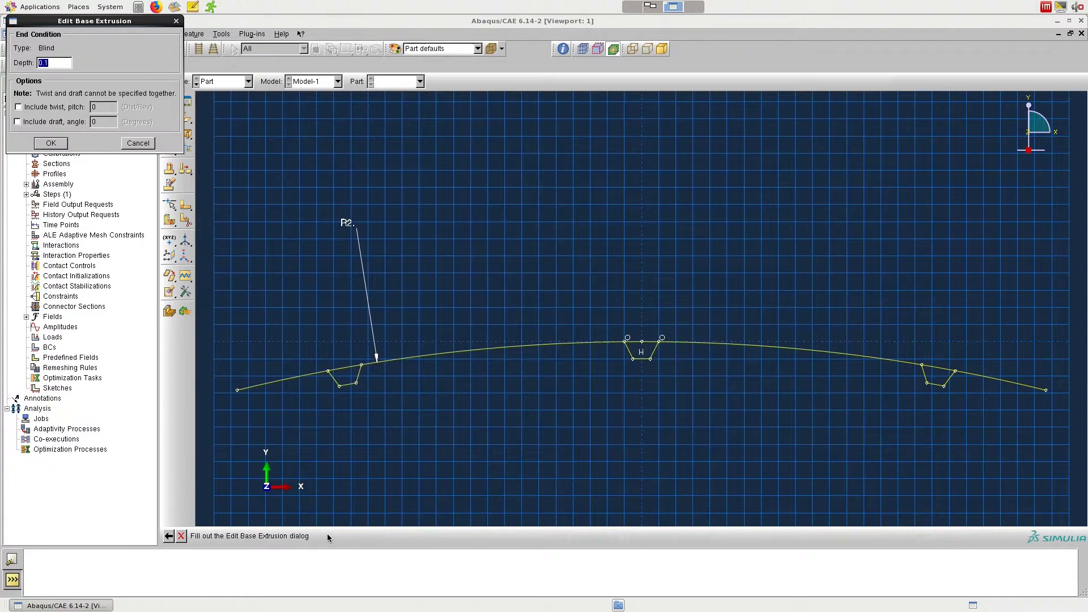
Step: Extrude the shell section to a depth of 1 and create a datum plane offset 0.1 from the XZ plane
text(1)
click(55, 145)
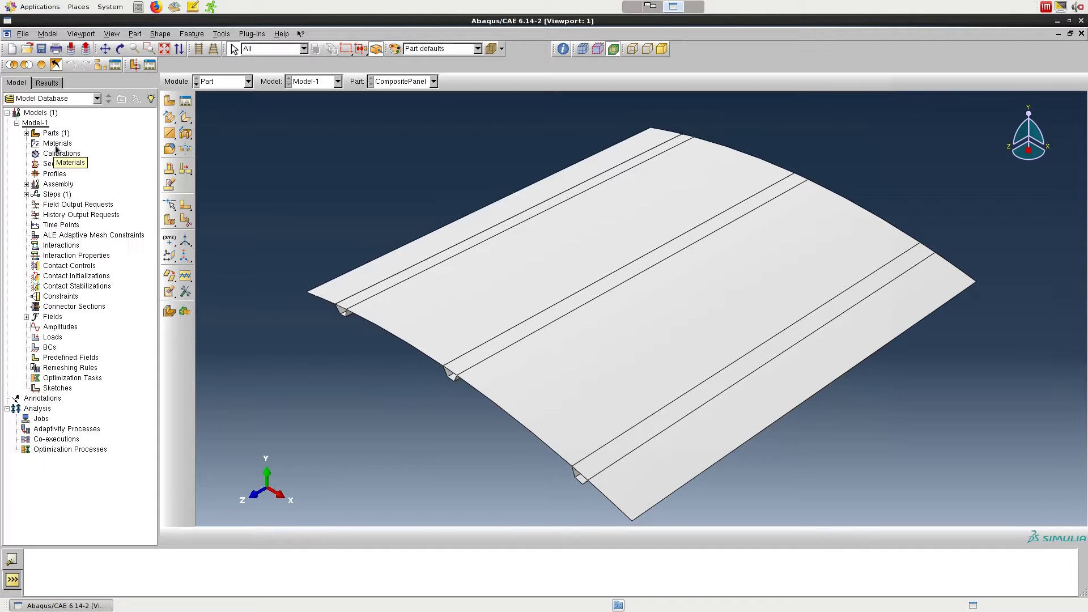
click(170, 257)
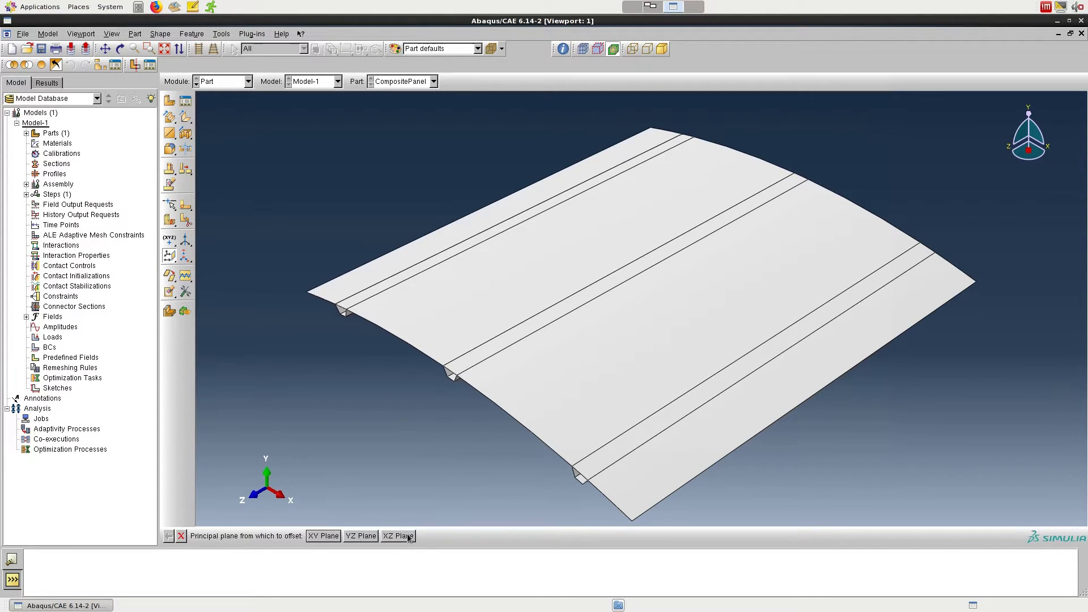
click(399, 536)
text(0.1)
key(Return)
Step: Start an extruded cut sketched on the offset datum plane, orienting the panel's straight side edge vertical and on the right
click(163, 35)
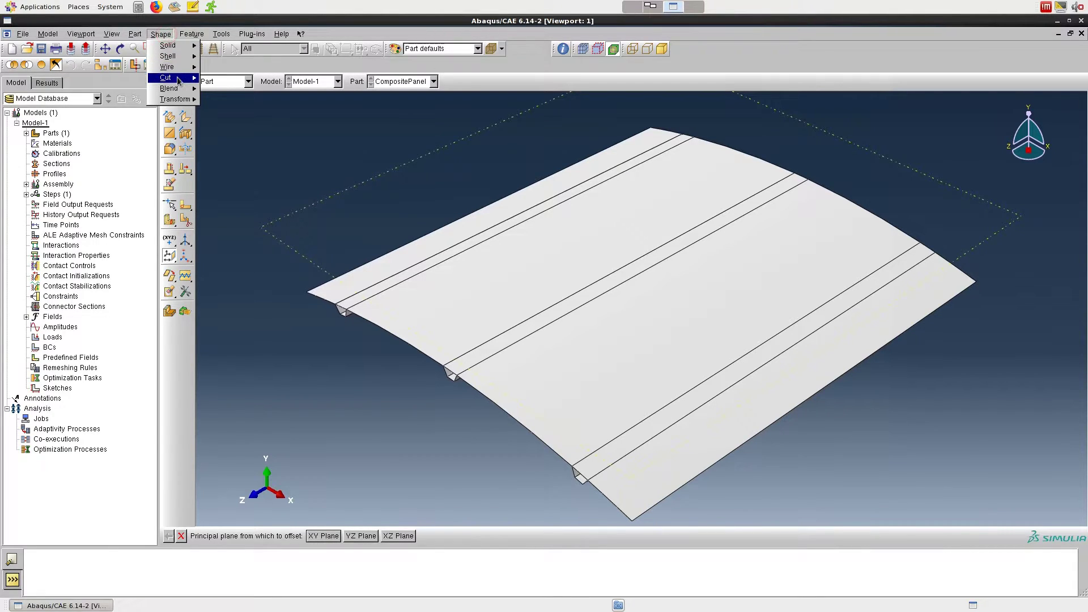
mouse_move(170, 78)
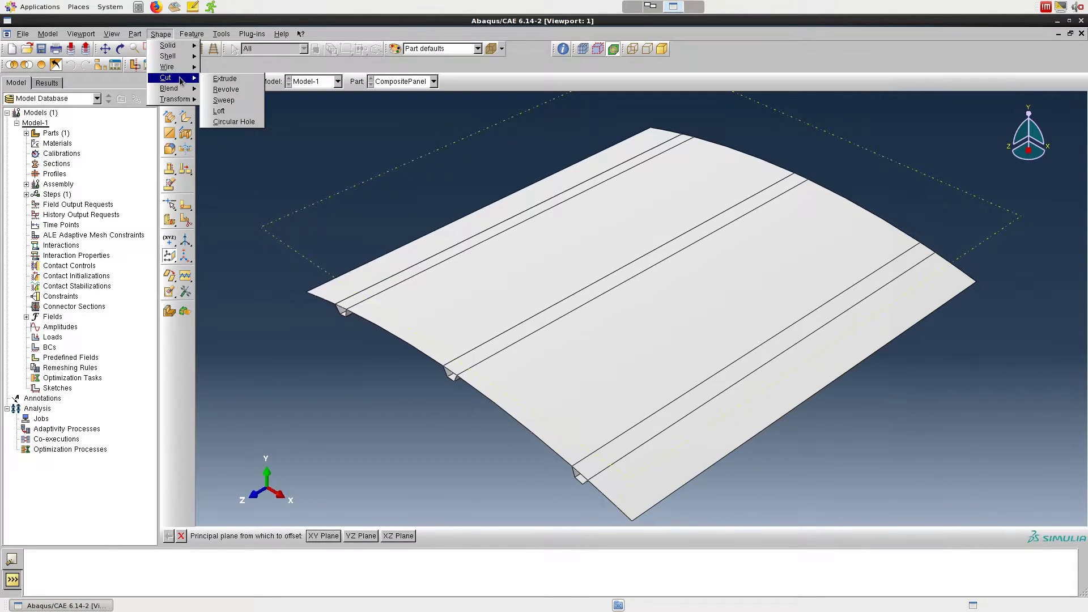
click(235, 83)
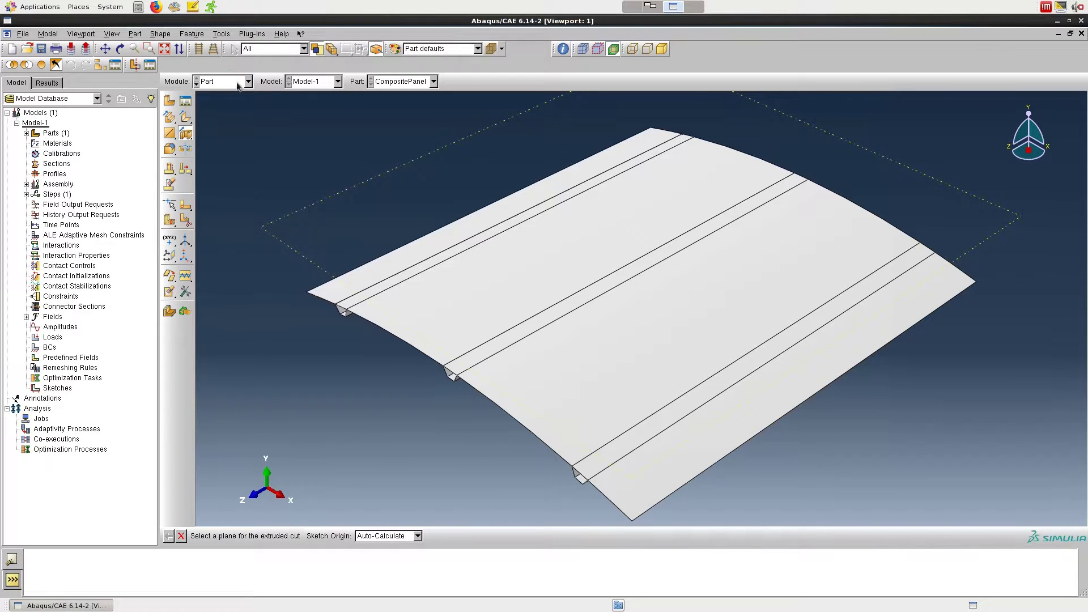
click(331, 198)
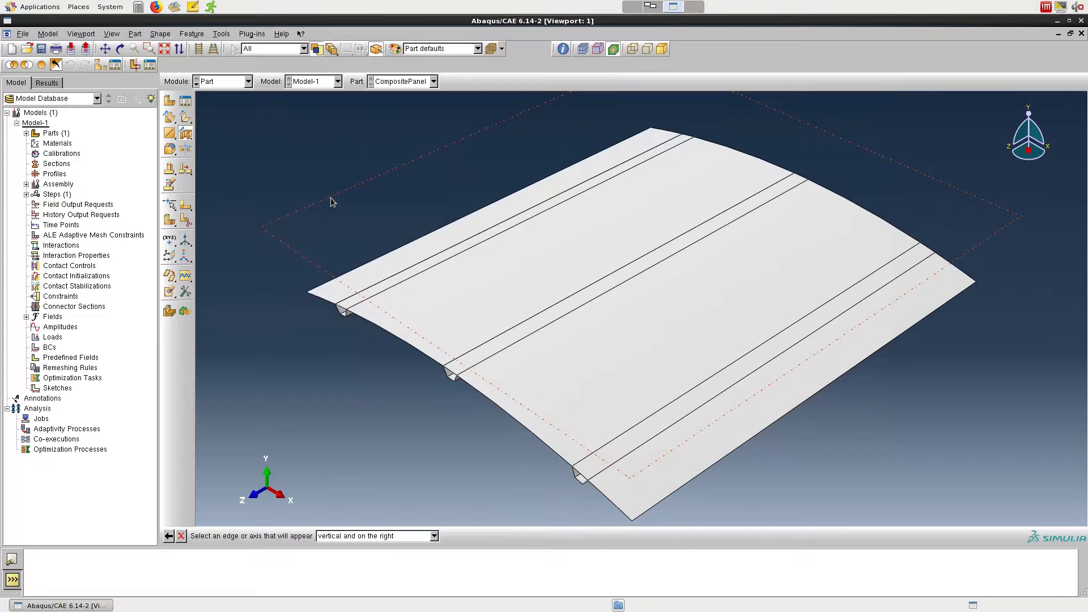
click(395, 253)
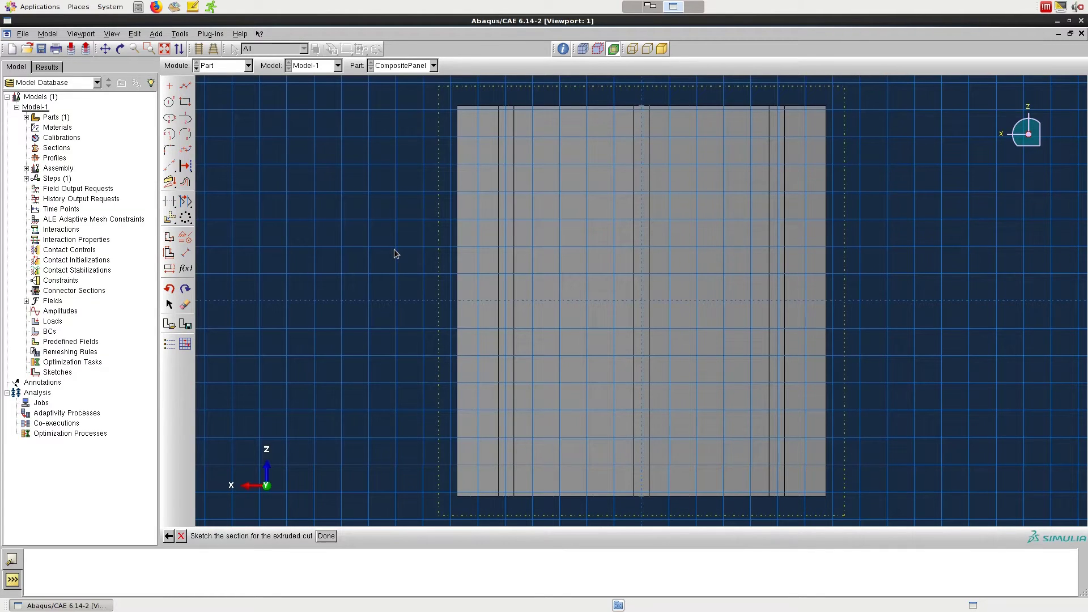
Step: Sketch a circle centred at 0.174,0.32 with a perimeter point at 0.244,0.32
click(169, 102)
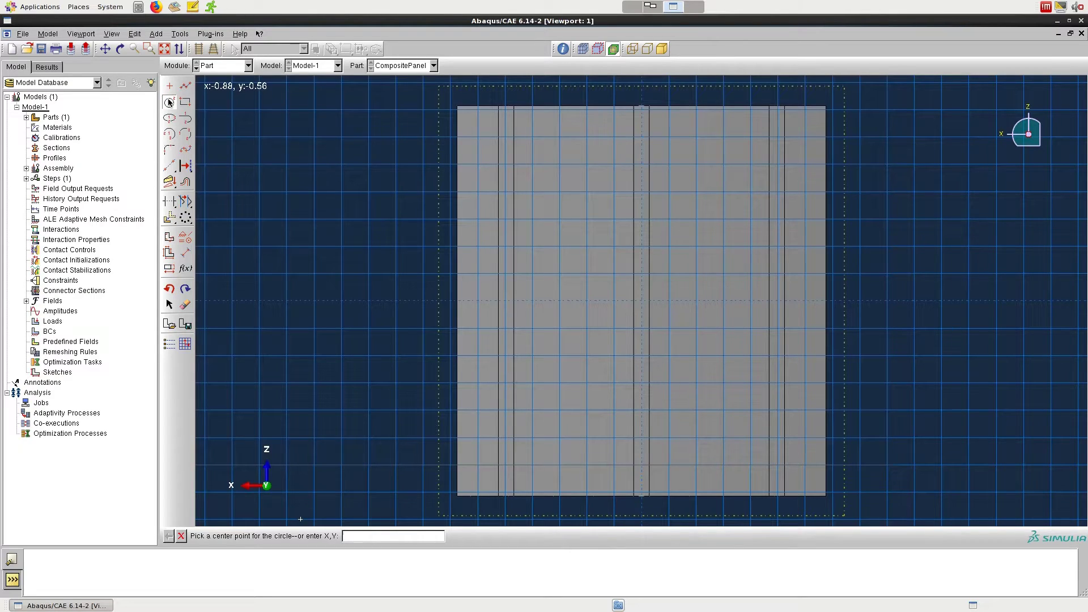
text(0.174,0.32)
key(Return)
text(0)
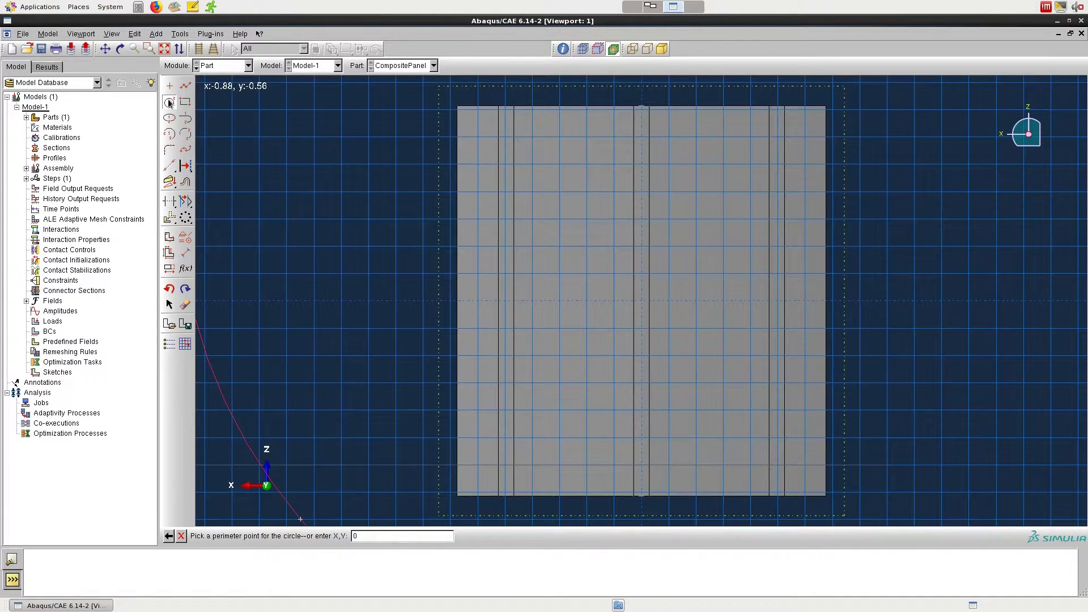
text(.244,0.32)
key(Return)
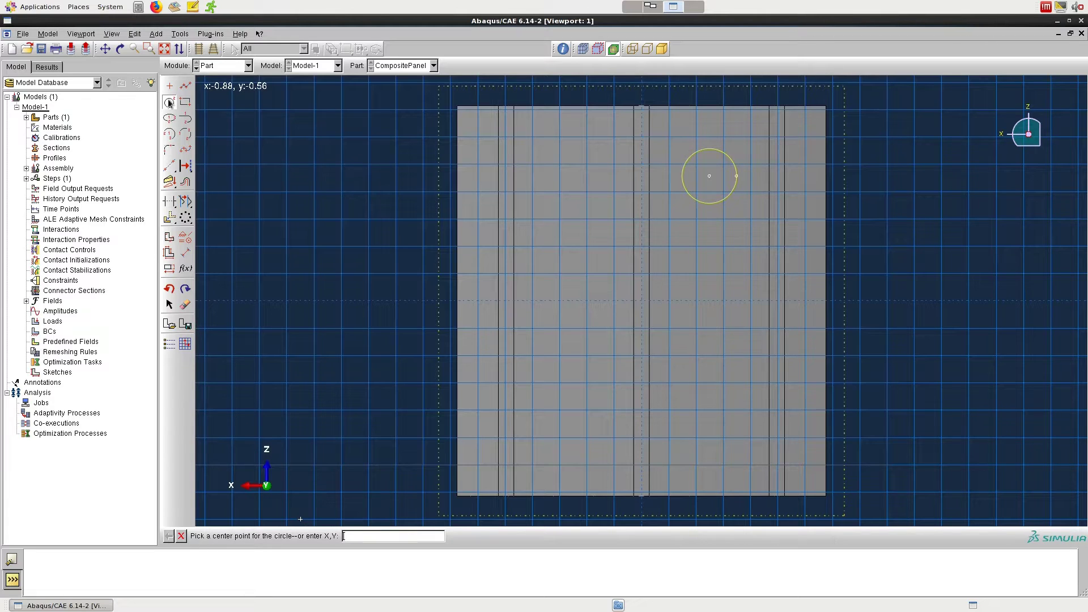
Step: Sketch a rectangle with opposite corners at -0.254,-0.35 and -0.094,-0.15
click(185, 102)
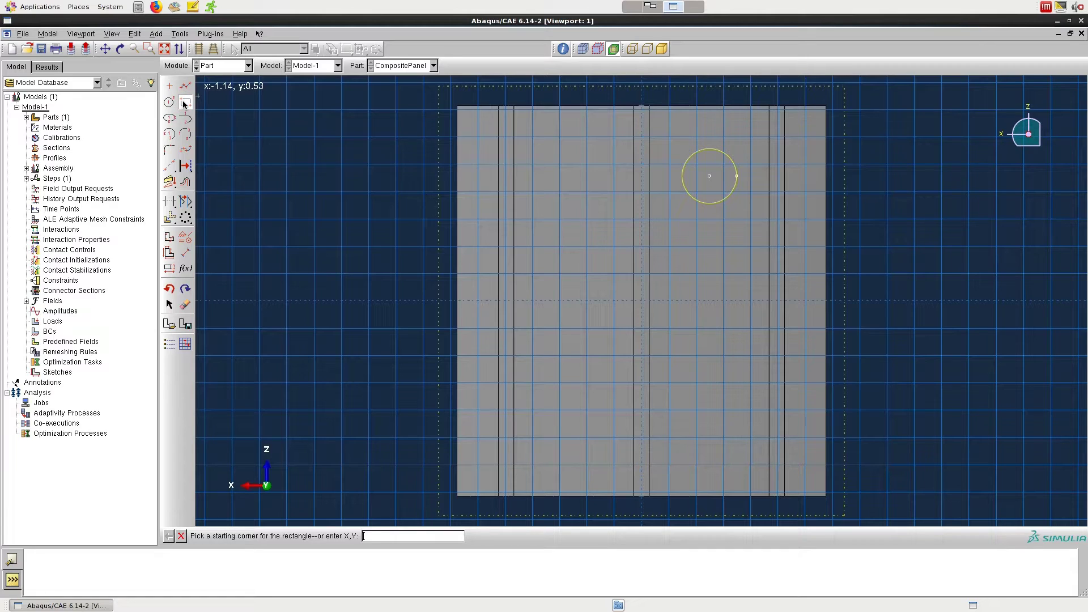
text(-0.254,-0.35)
key(Return)
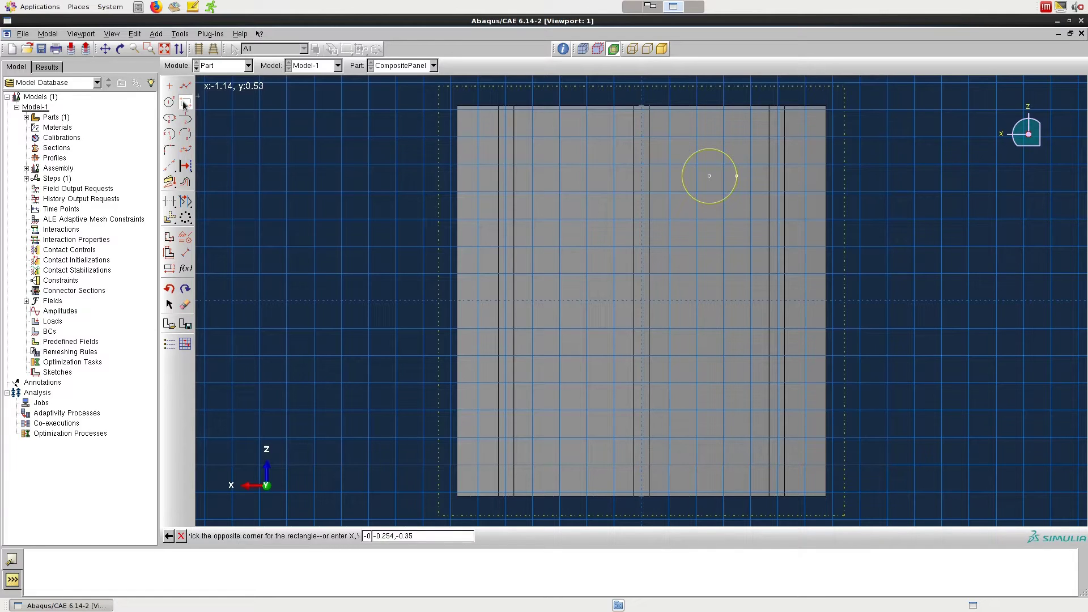
text(-0.094)
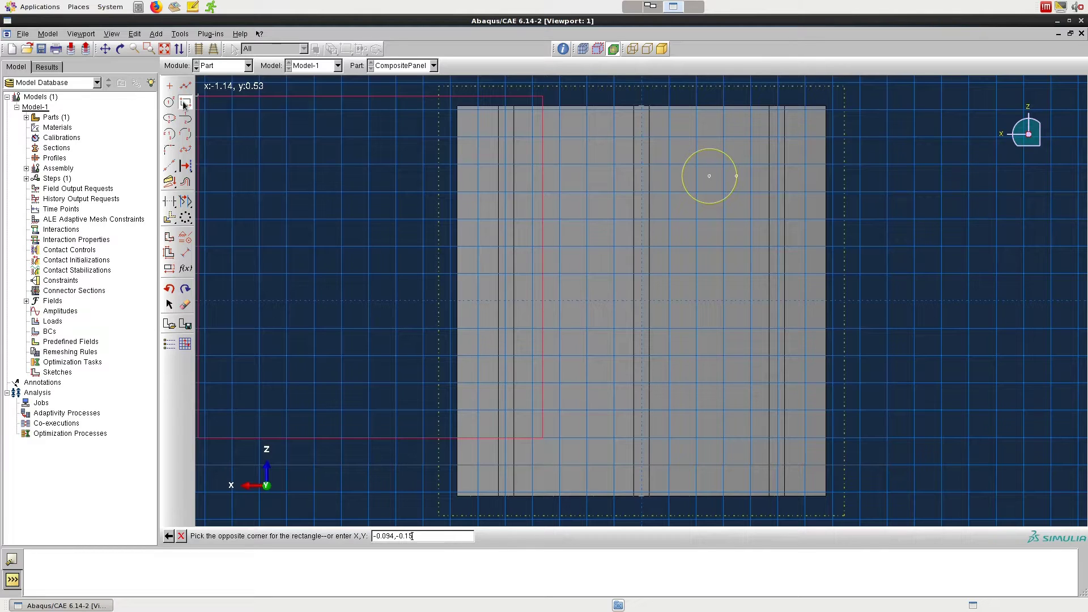
text(,-0.15)
key(Return)
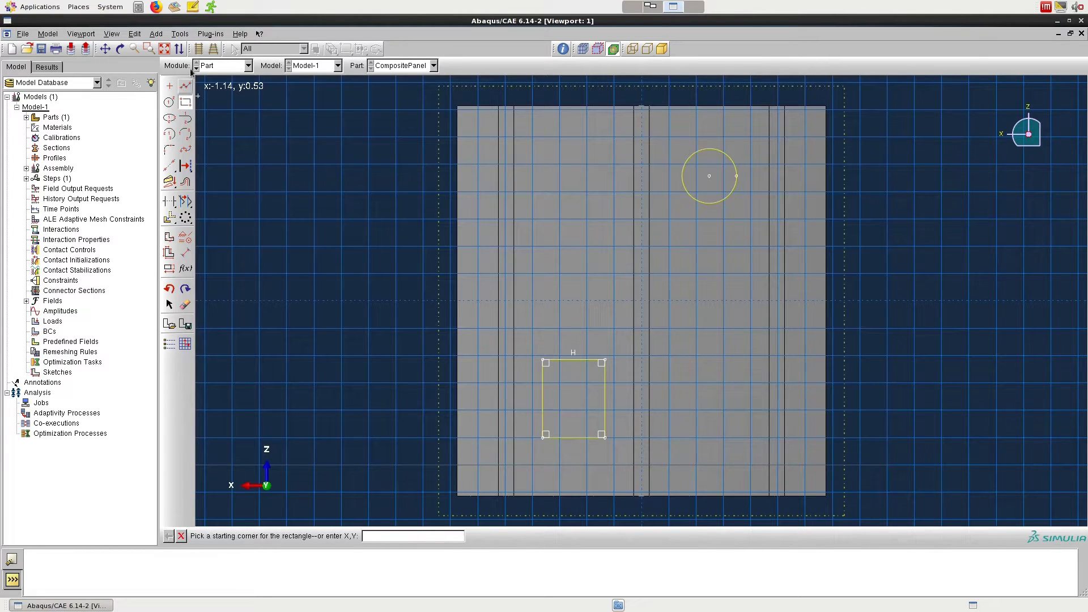
Step: Fillet all four corners of the sketched rectangle with a radius of 0.05
click(170, 151)
text(0.05)
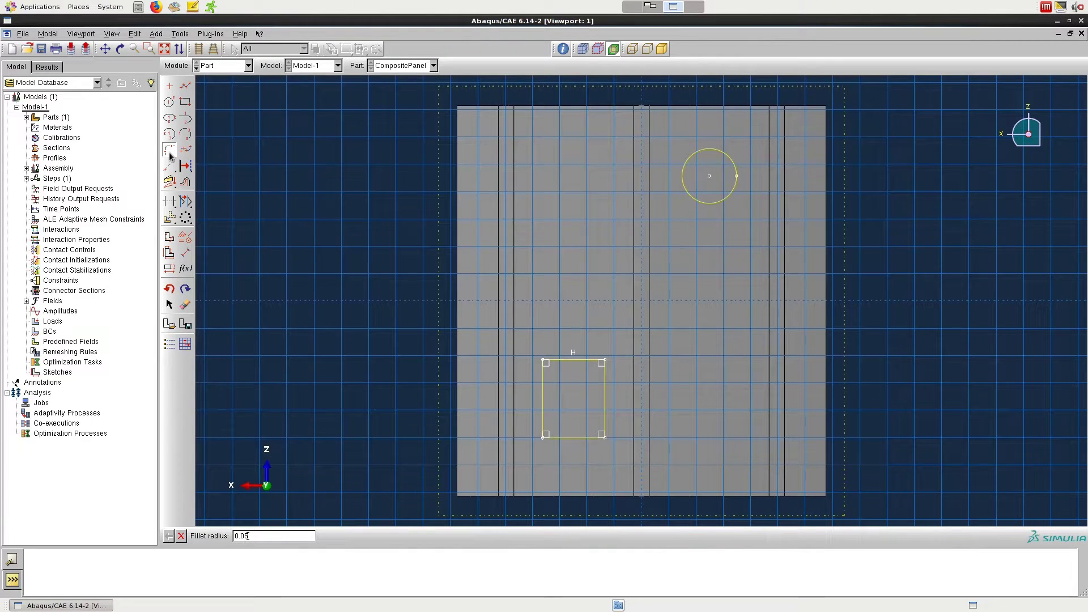
key(Return)
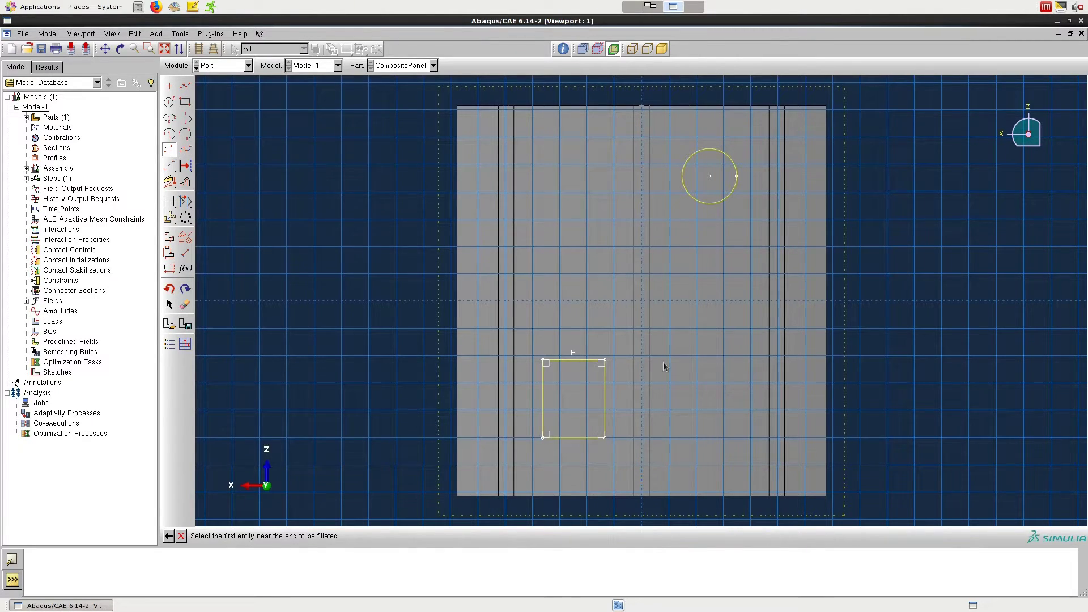
click(543, 398)
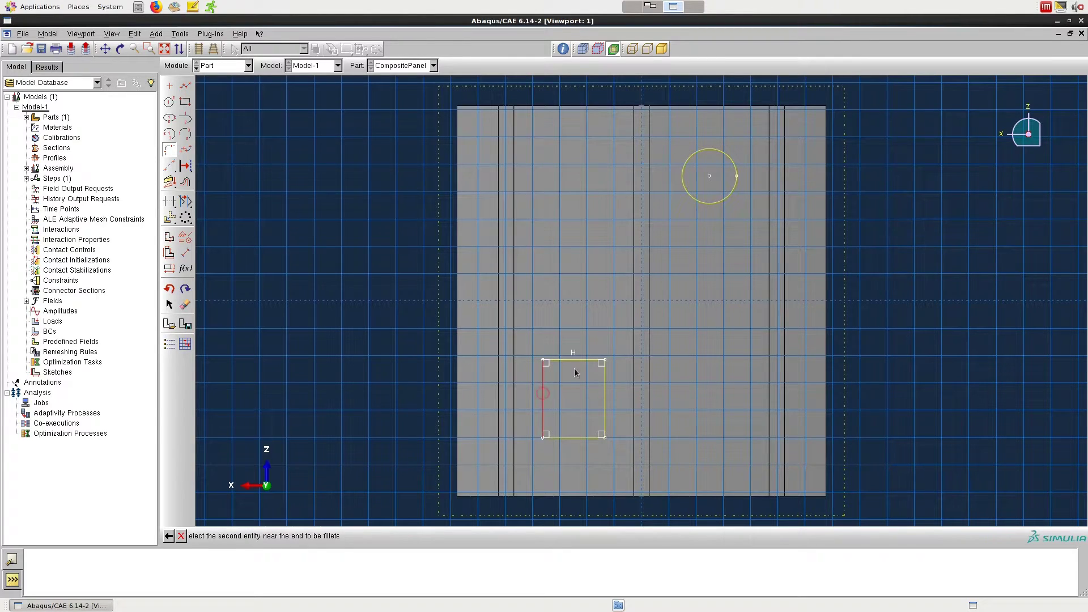
click(575, 363)
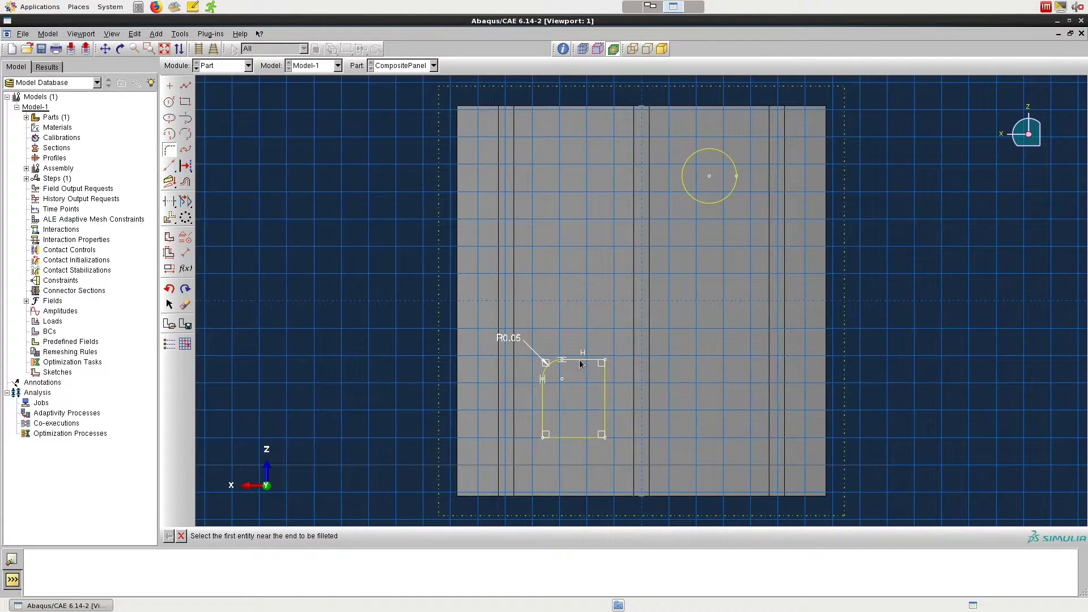
click(581, 363)
click(604, 392)
click(605, 402)
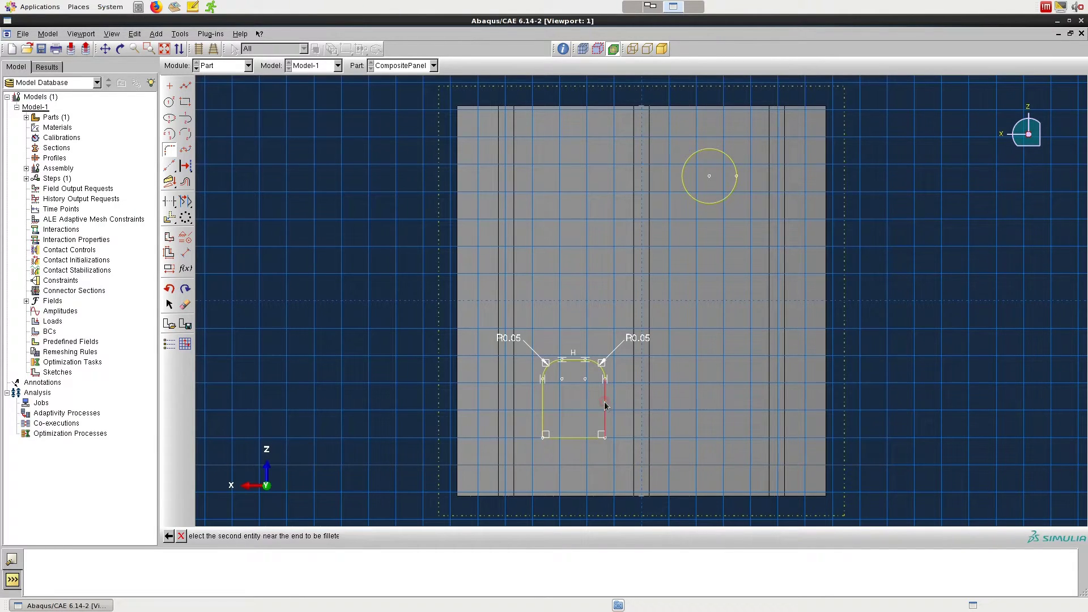
click(572, 439)
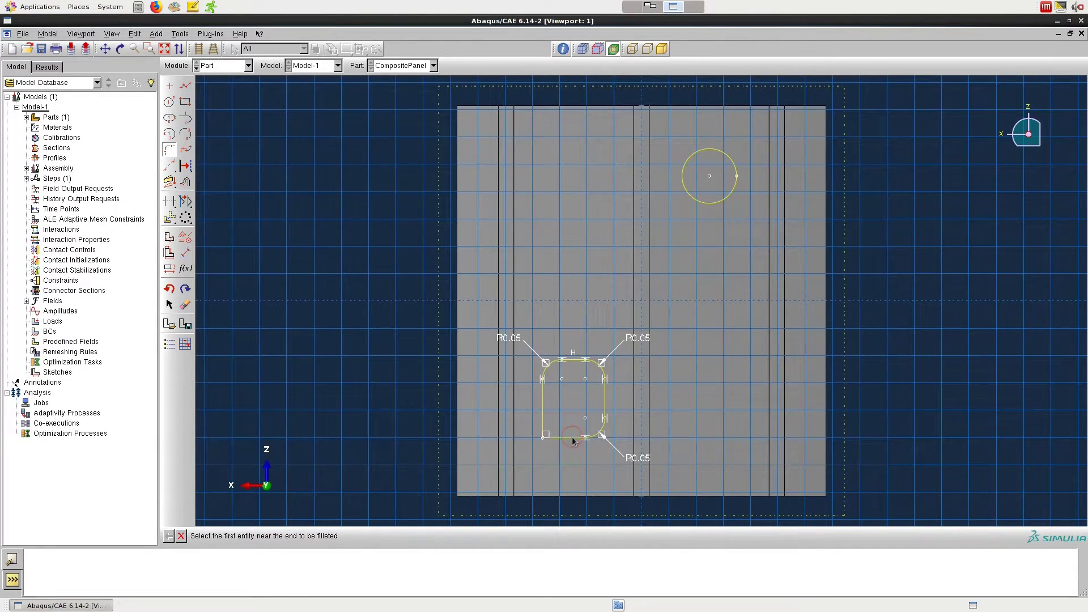
click(573, 439)
click(542, 402)
click(180, 536)
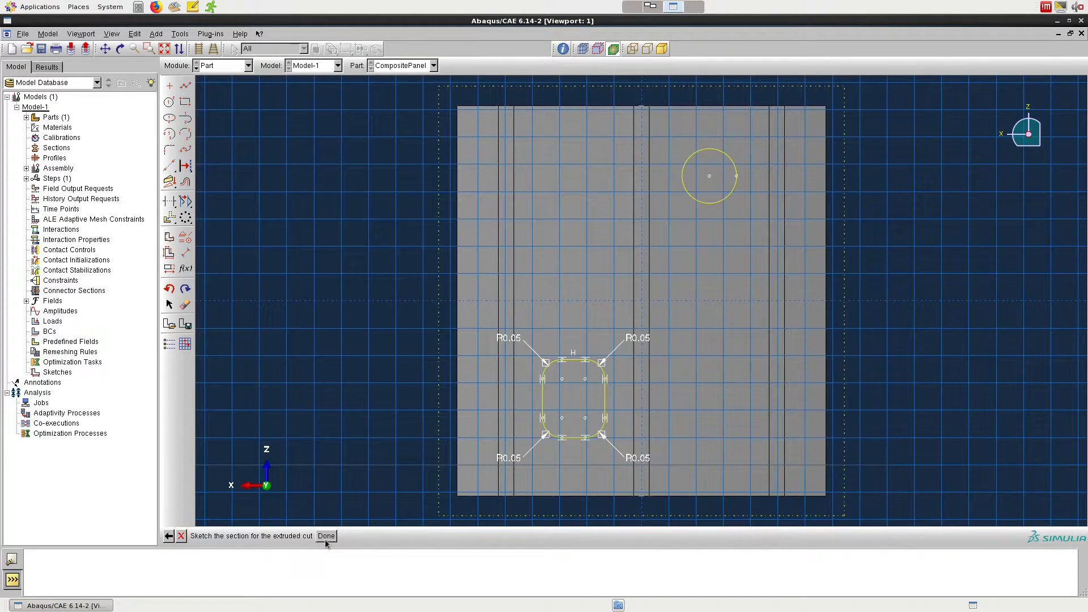
Step: Finish the cut sketch and cut the circular and rounded rectangular openings with the Through All end condition
click(326, 537)
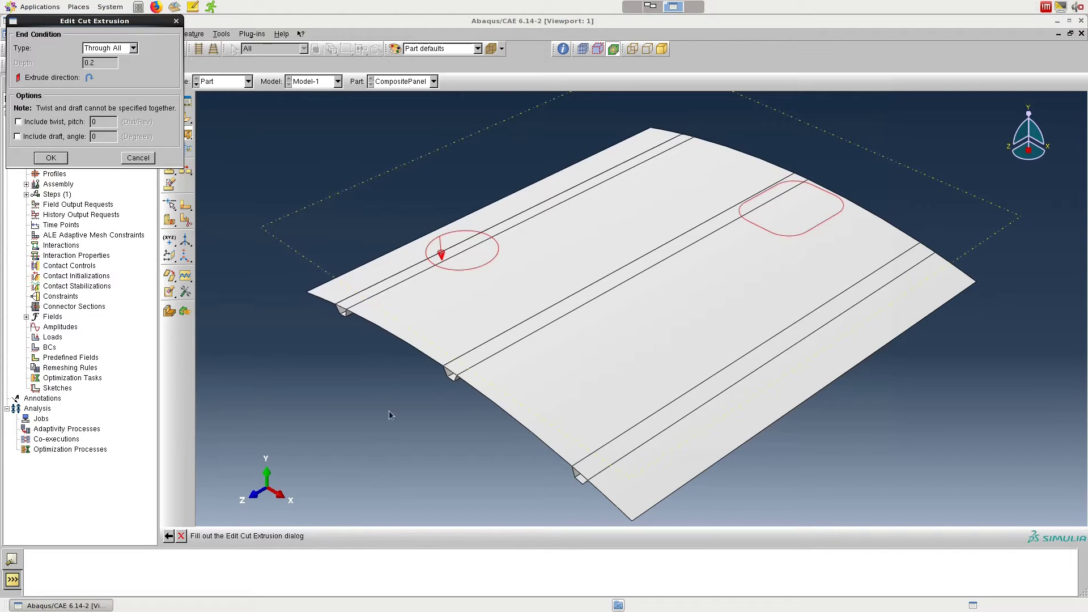
click(51, 158)
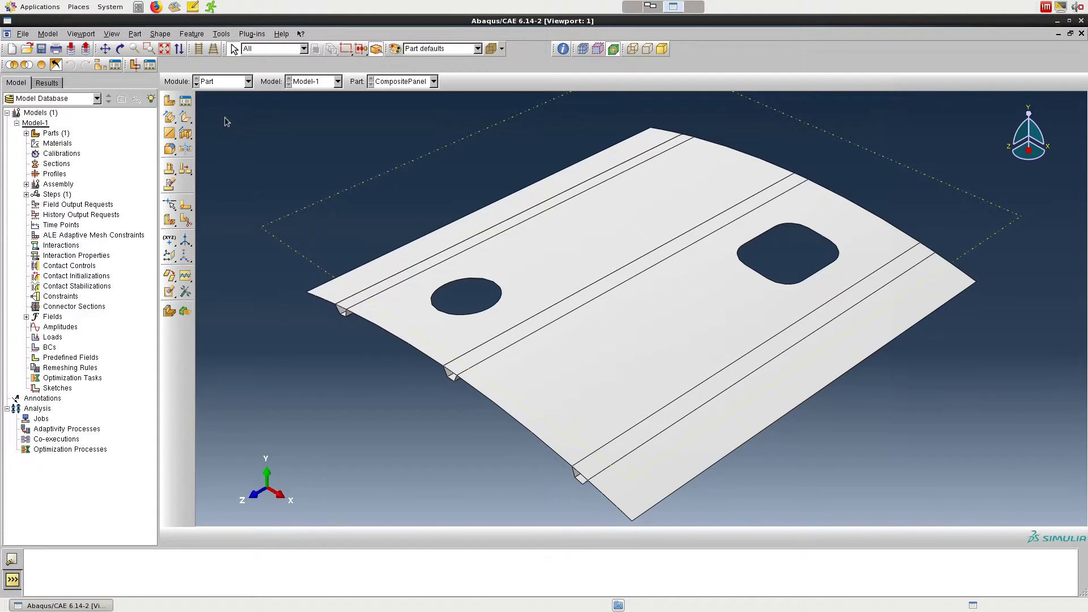
Step: Switch to the Property module and create a material with elastic behaviour of type Engineering Constants
click(196, 84)
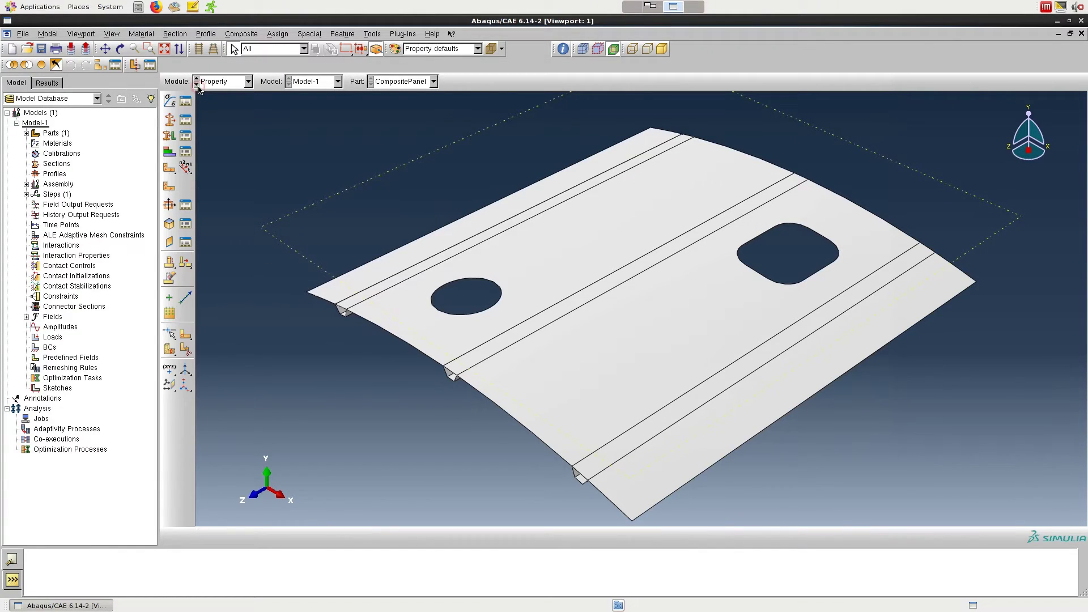
click(168, 103)
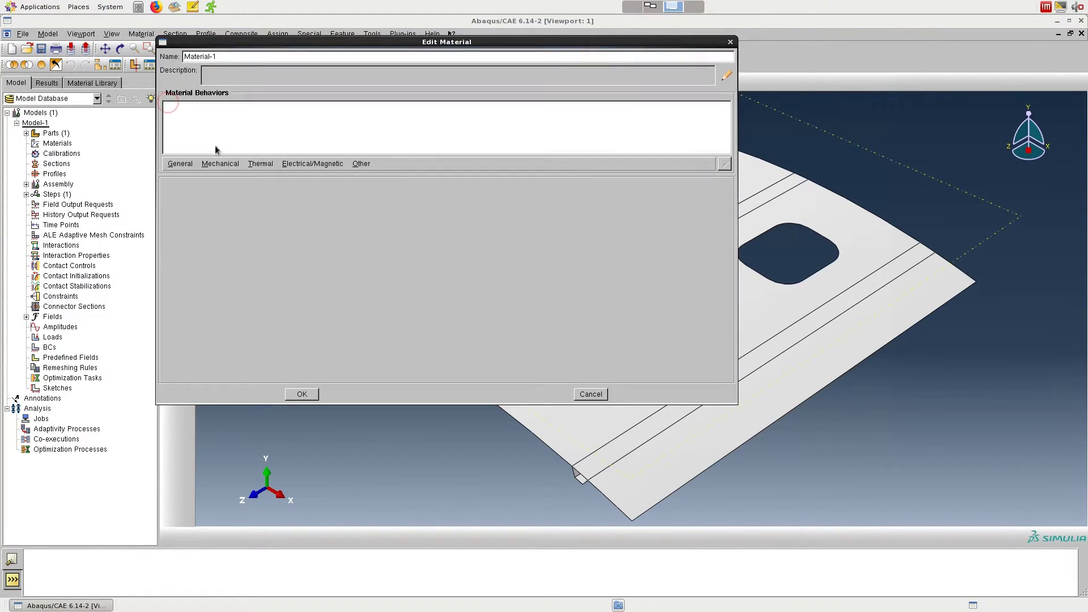
click(221, 164)
mouse_move(236, 177)
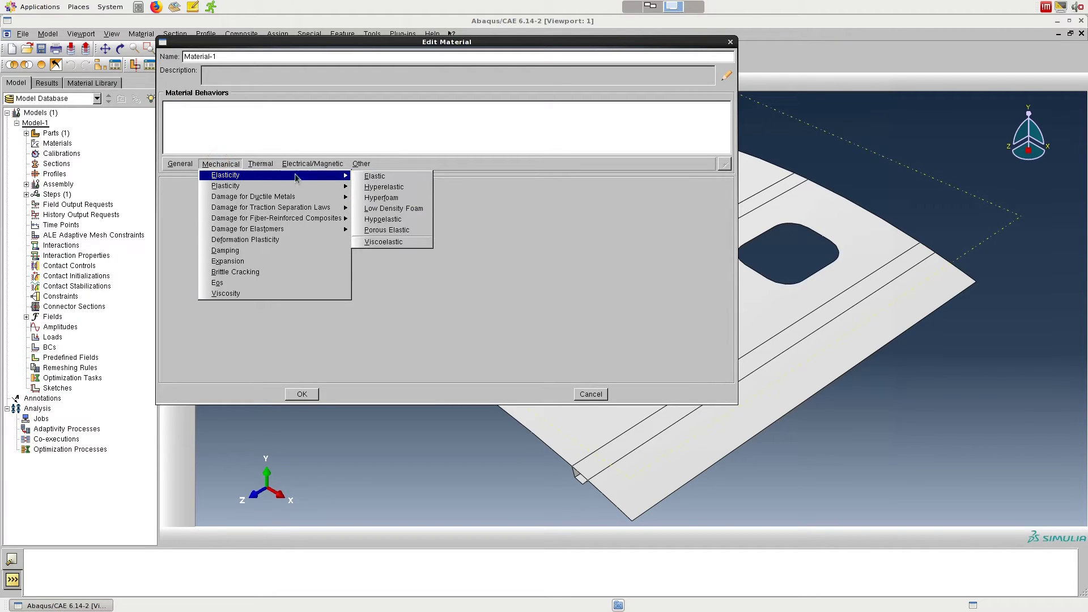
click(374, 176)
click(242, 197)
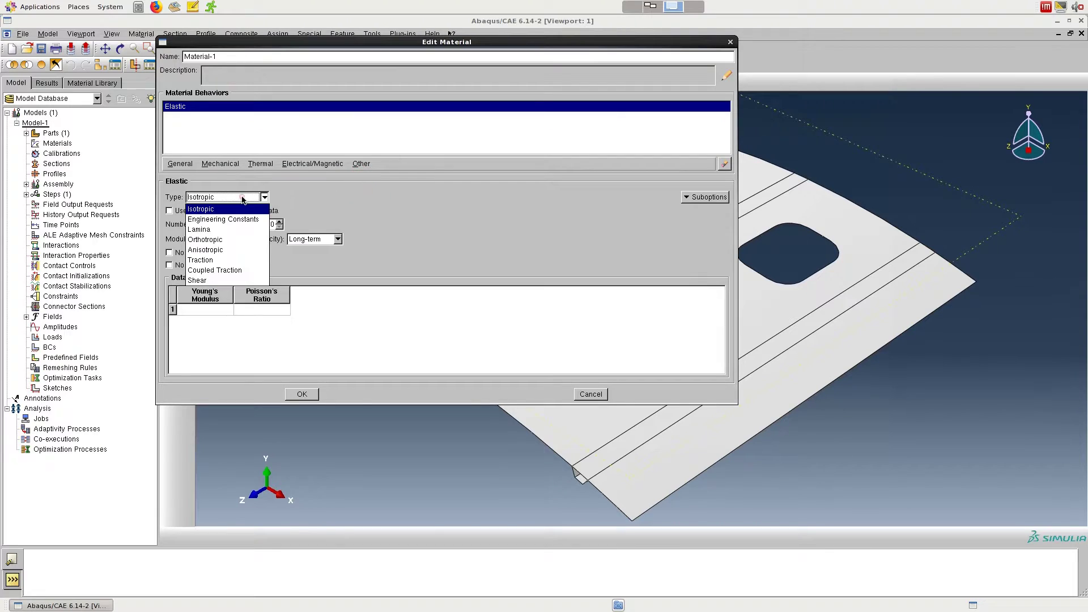
click(250, 220)
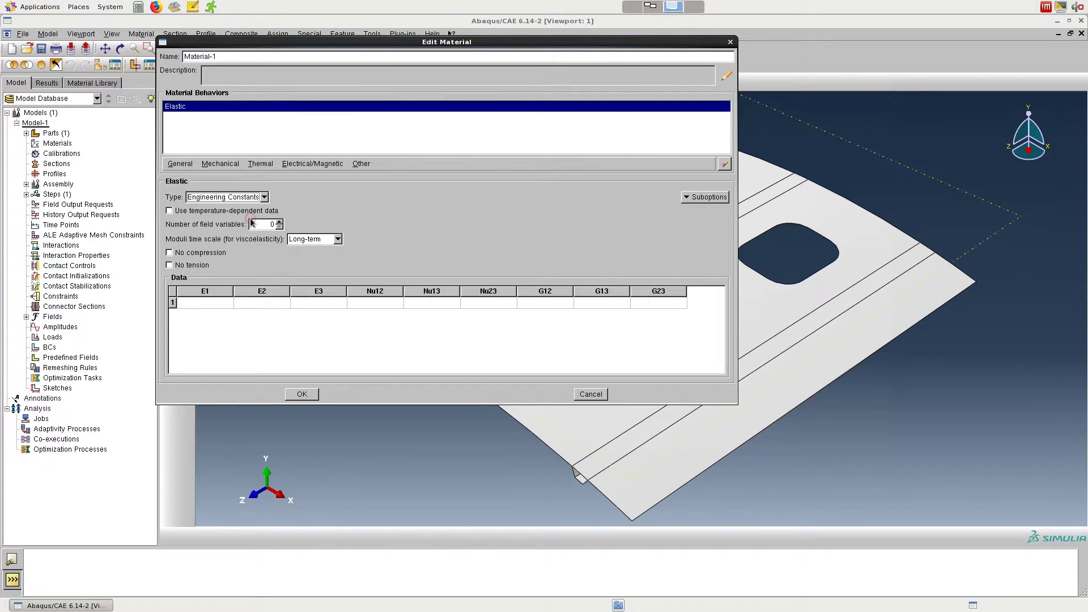
Step: Set the material's Young's moduli to E1 139e9, E2 54e9 and E3 54e9
click(222, 304)
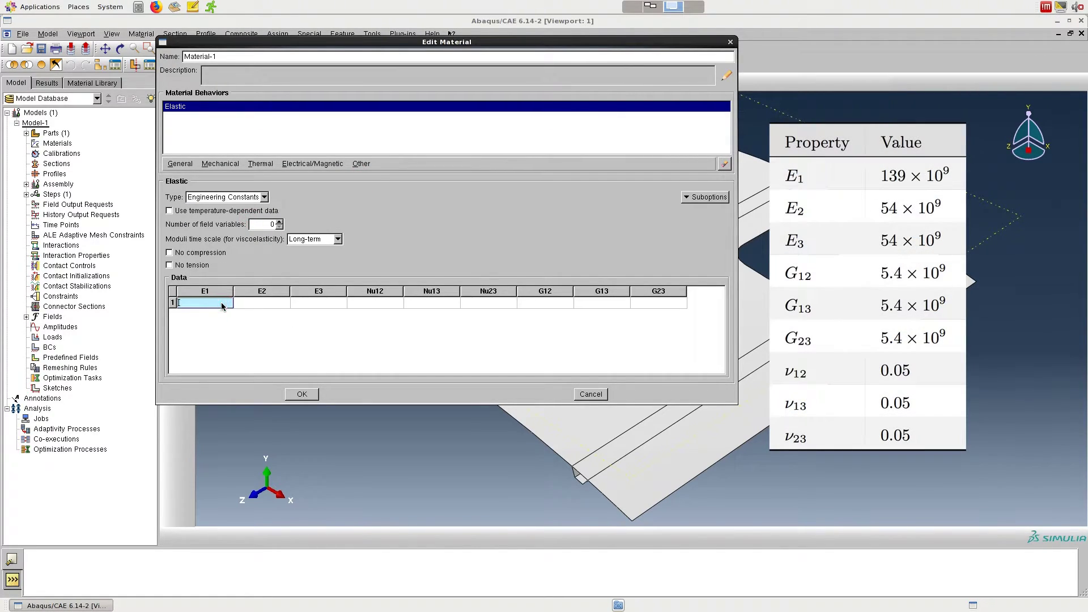
text(139e9)
key(Tab)
text(54e9)
key(Tab)
text(54e9)
key(Tab)
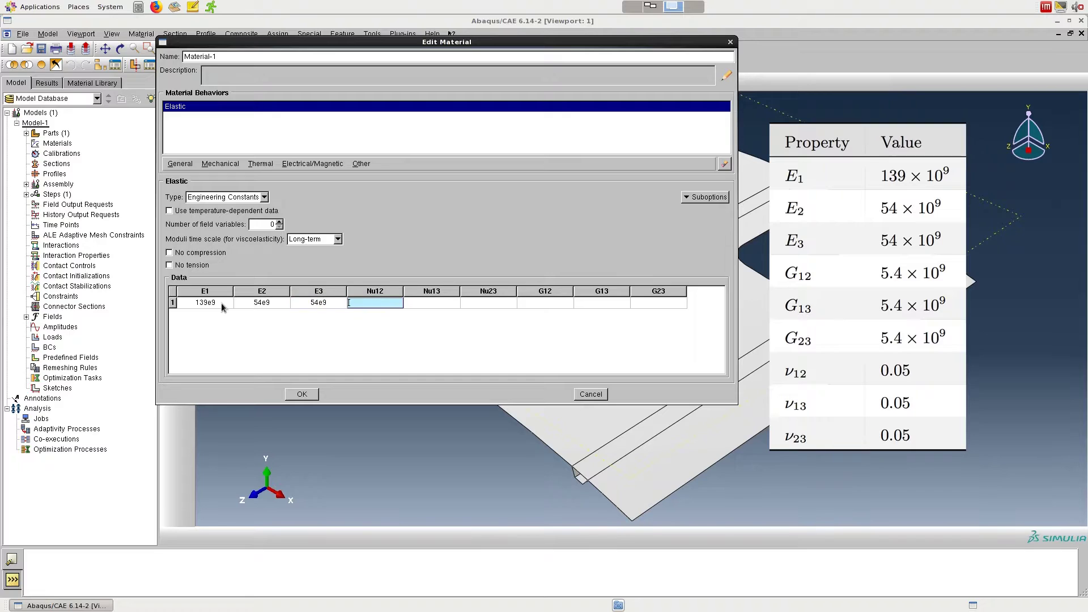
Step: Set the Poisson's ratios Nu12, Nu13 and Nu23 to 0.05 each
text(0.05)
key(Tab)
text(0.05)
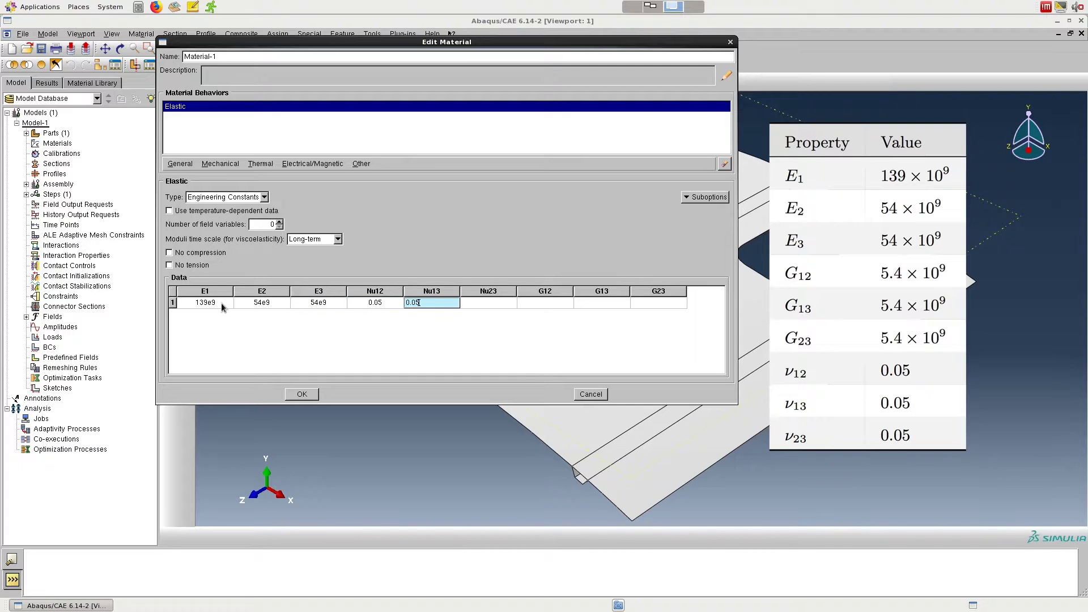
key(Tab)
text(0.05)
key(Tab)
Step: Set the shear moduli G12, G13 and G23 to 5.4e9 each and save the material
text(5.4e9)
key(Tab)
text(5.4e9)
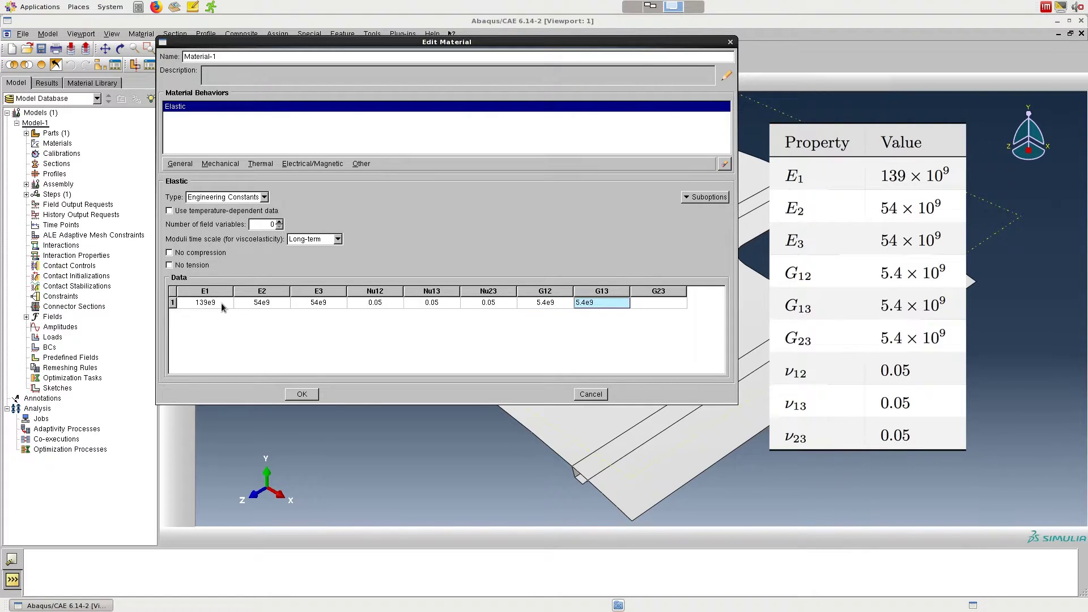
key(Tab)
text(5.4e9)
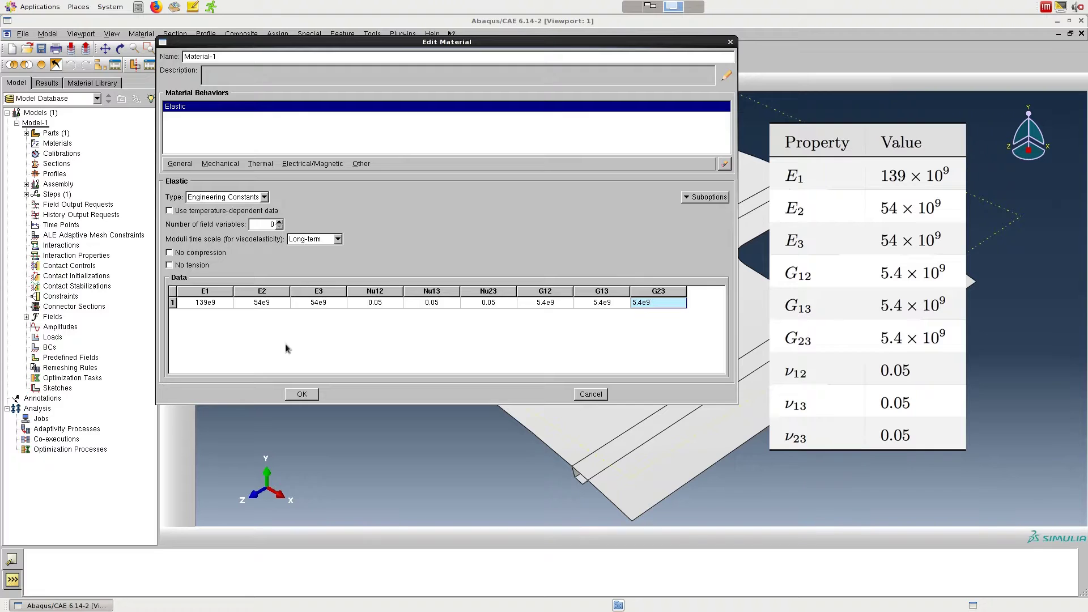
click(303, 395)
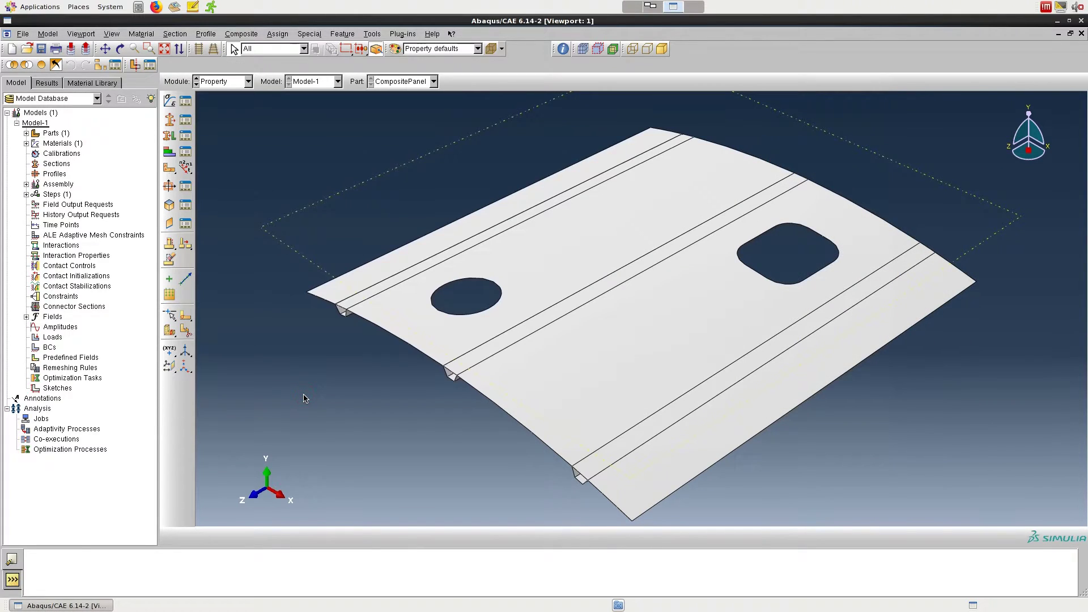
Step: Create a composite layup of element type Conventional Shell with an initial ply count of 4
click(170, 153)
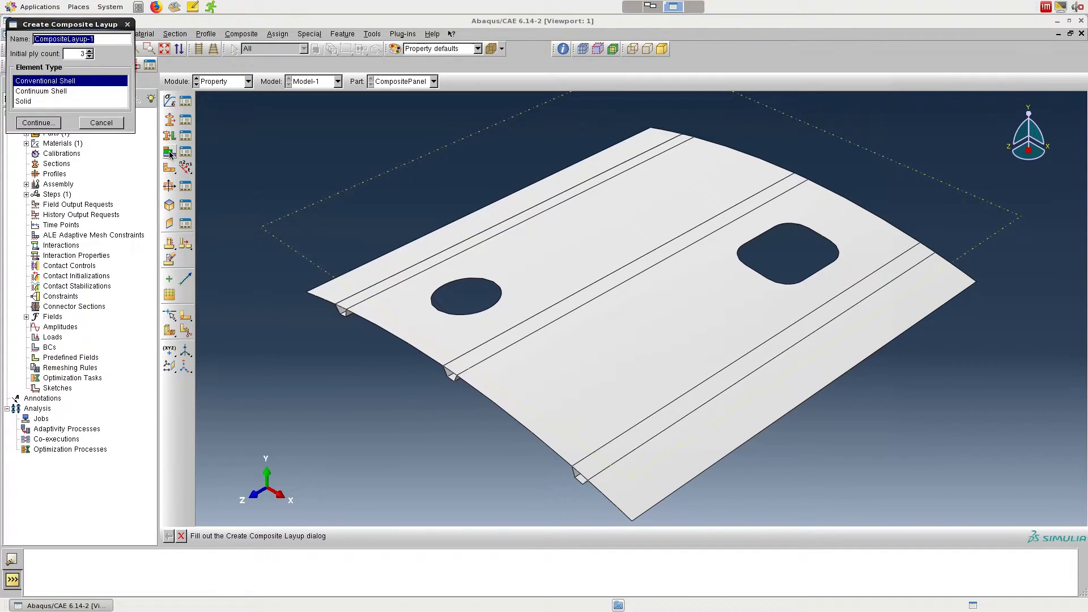
click(89, 51)
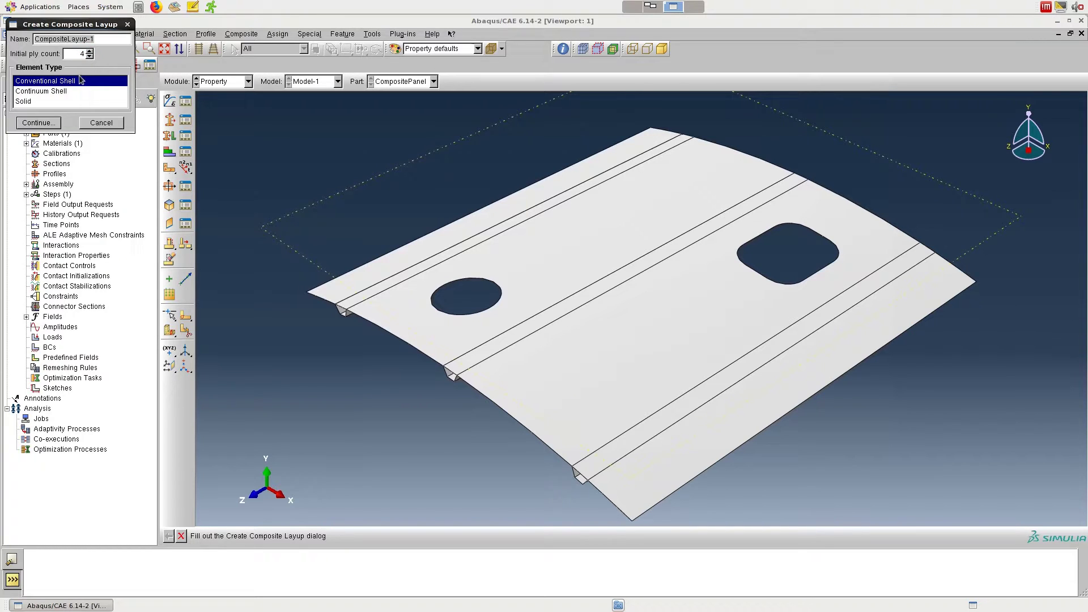
click(45, 123)
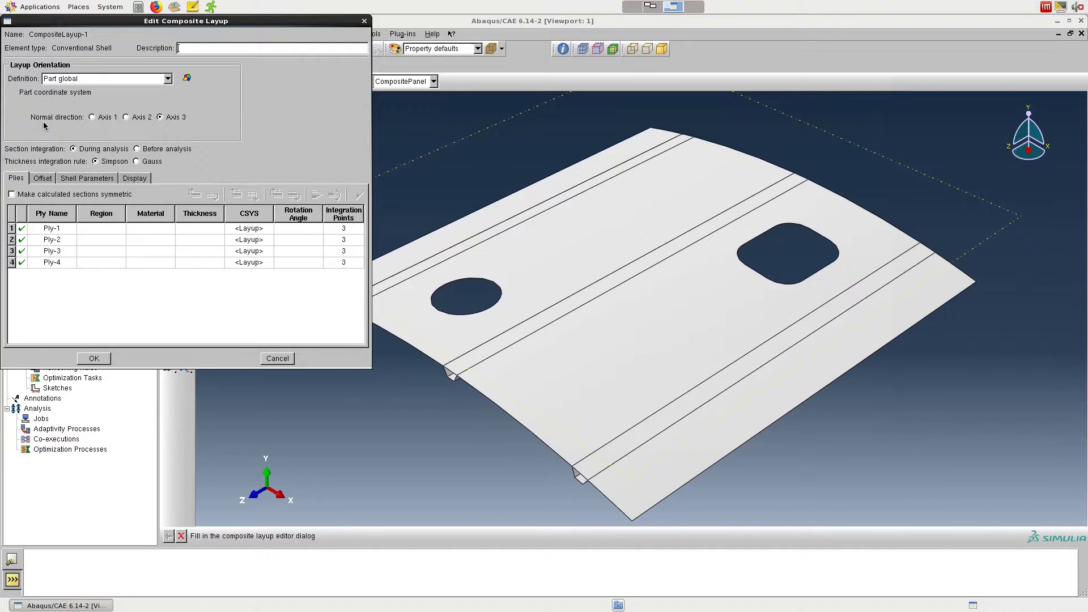
Step: Assign the entire panel, including skin and stiffeners, as the region for all four plies
right_click(105, 215)
click(123, 218)
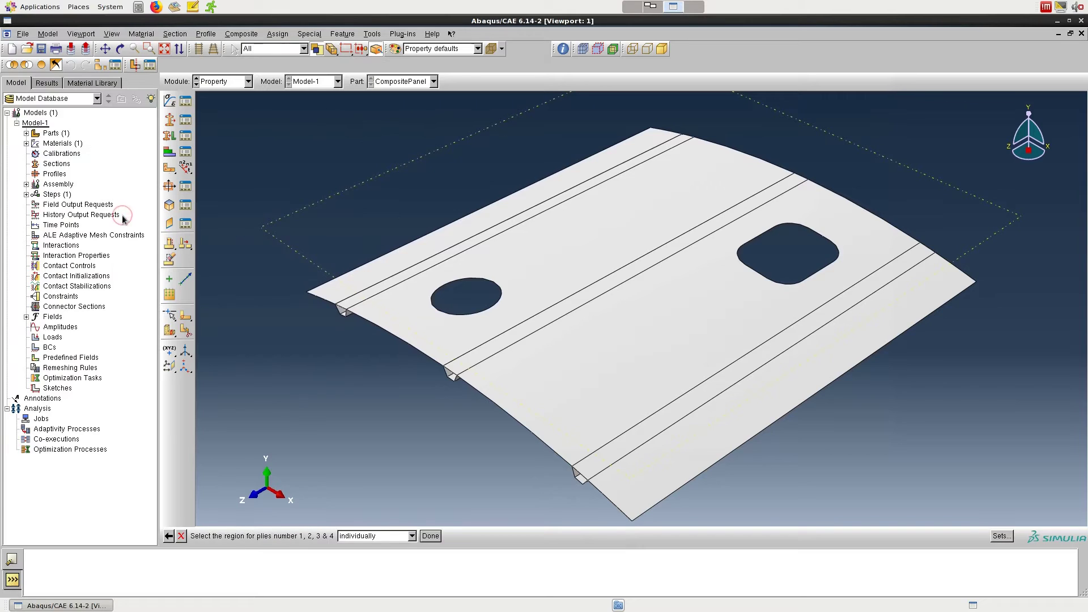
drag(243, 102, 1020, 534)
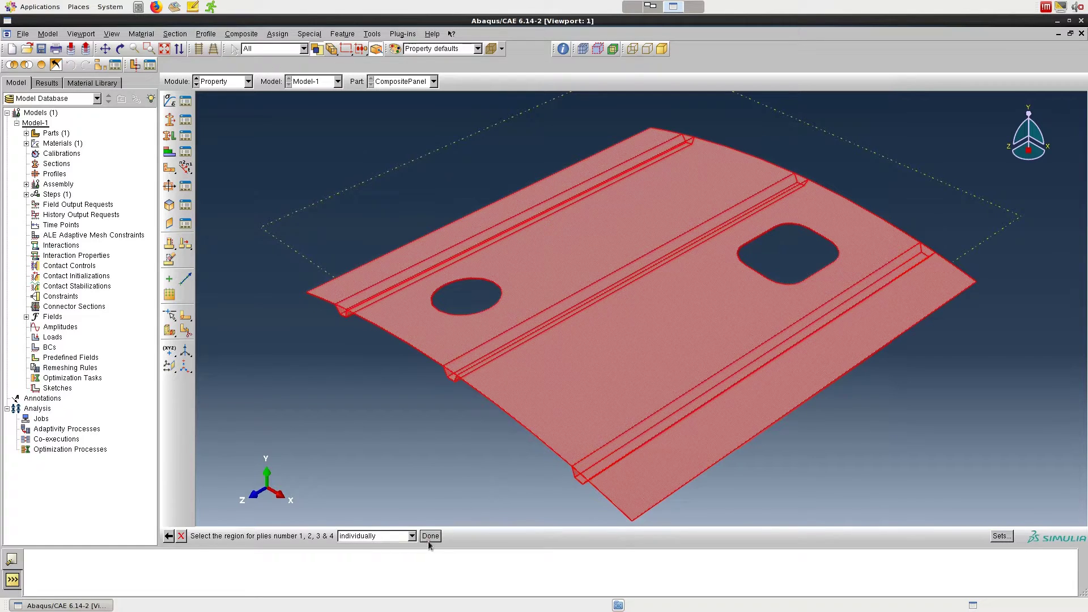
click(428, 542)
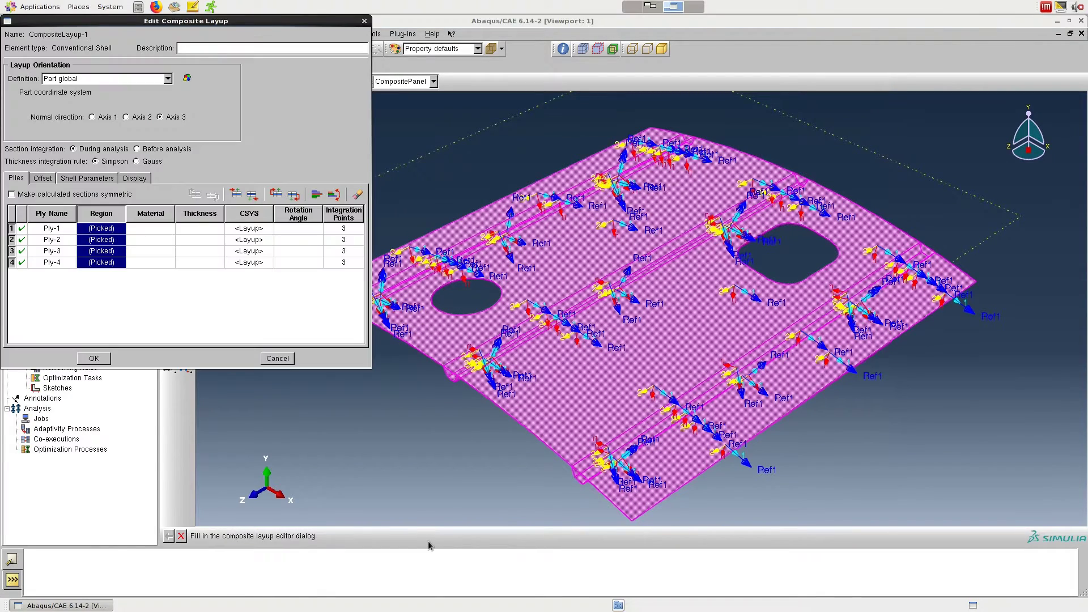
Step: Turn off ply region highlighting and set the layup's orientation display to None
click(134, 178)
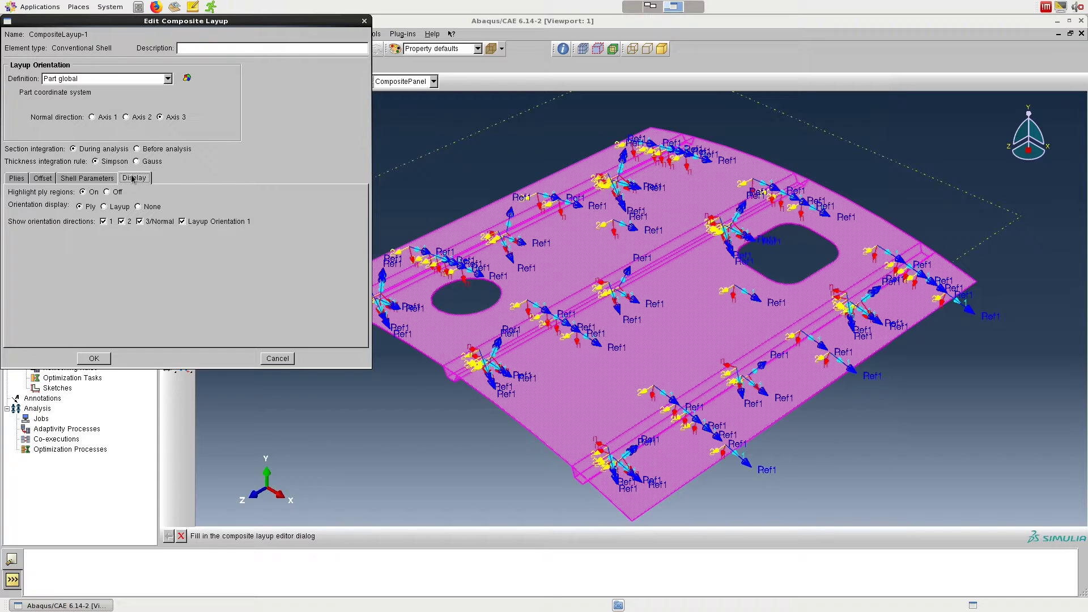
click(107, 191)
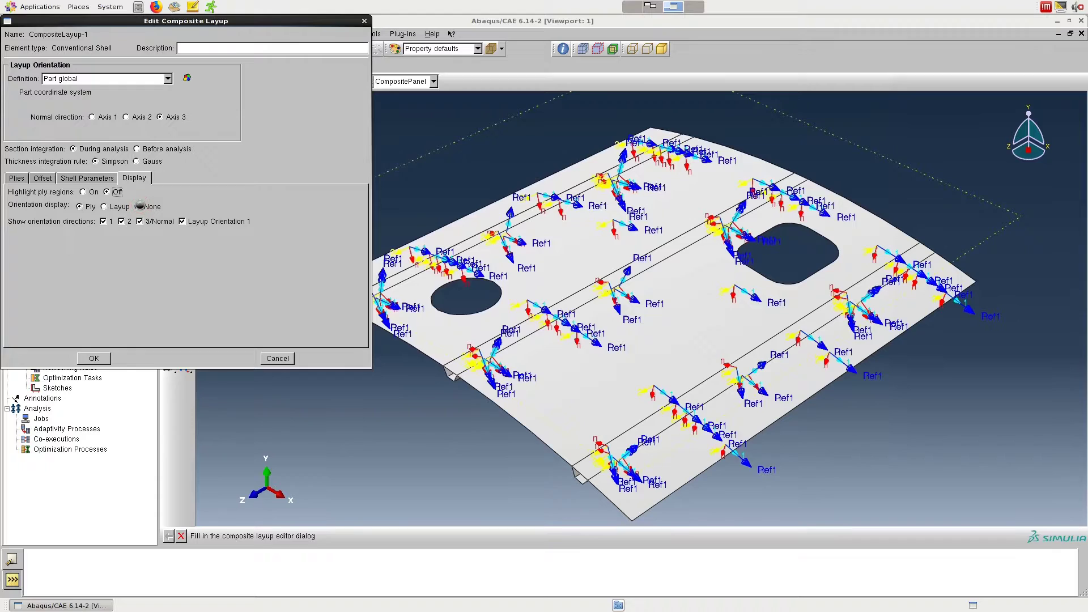
click(138, 206)
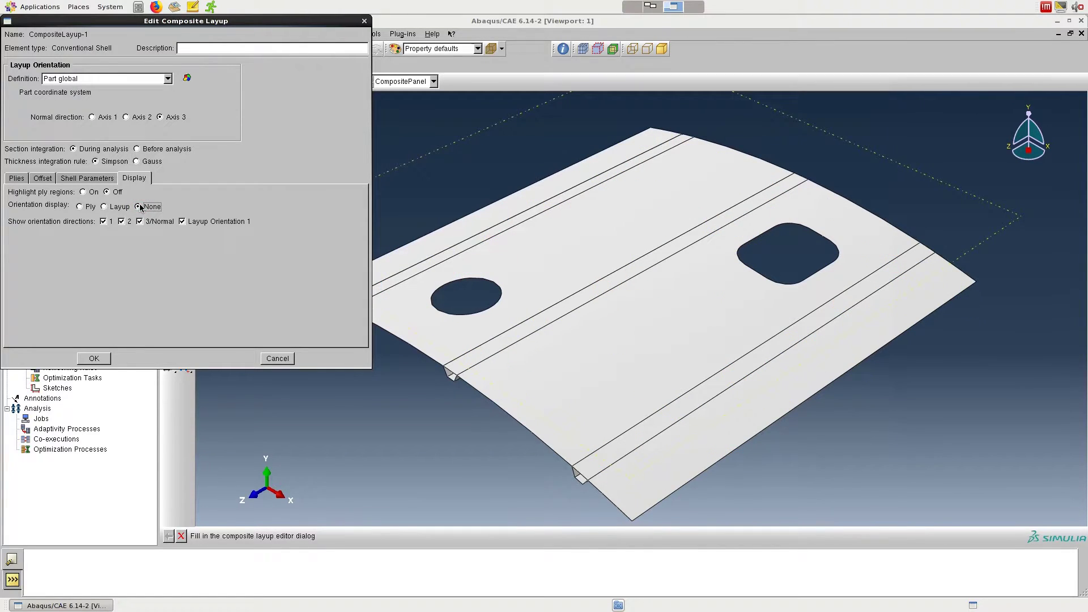
Step: Assign Material-1 to all four plies of the layup
click(18, 178)
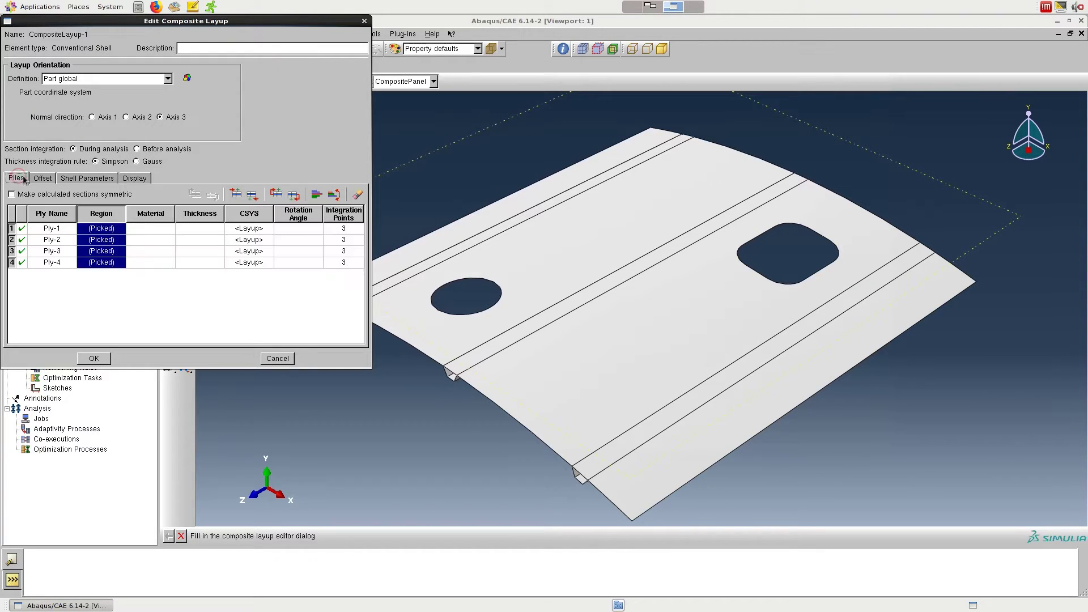
right_click(158, 218)
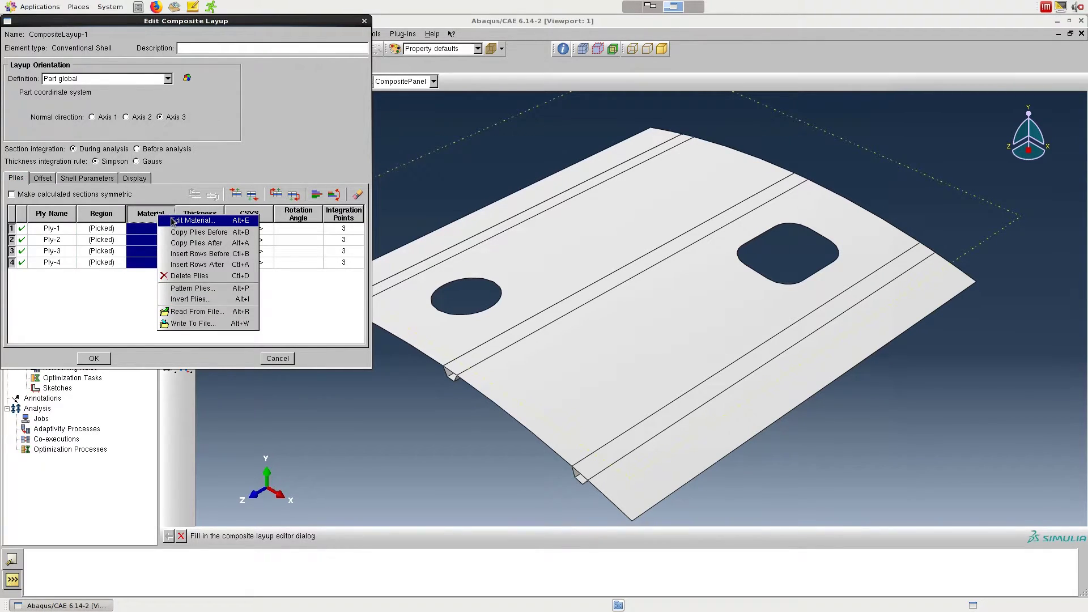
click(173, 221)
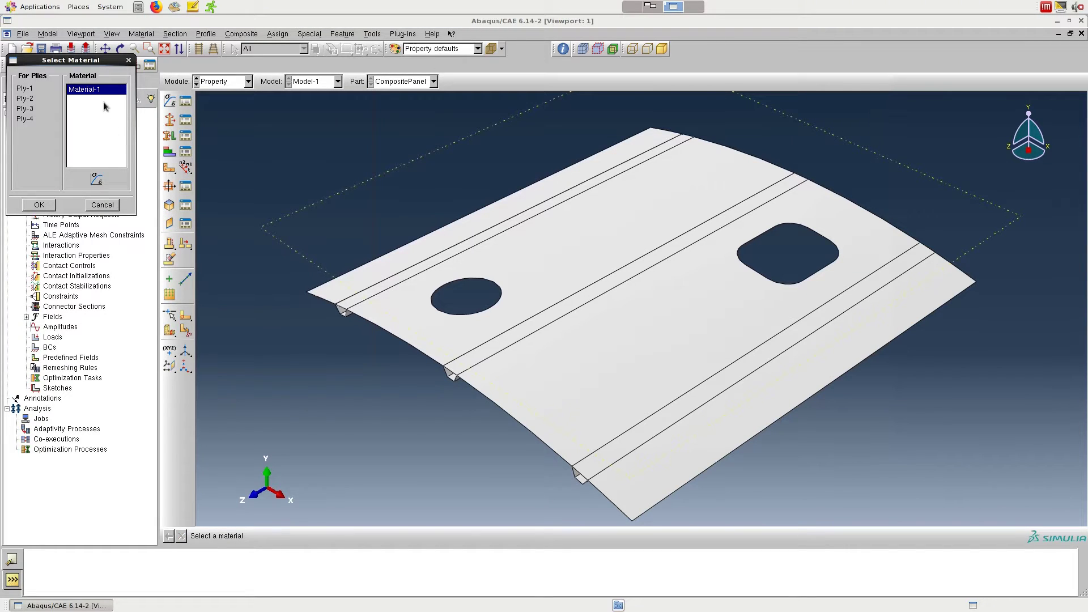
click(39, 205)
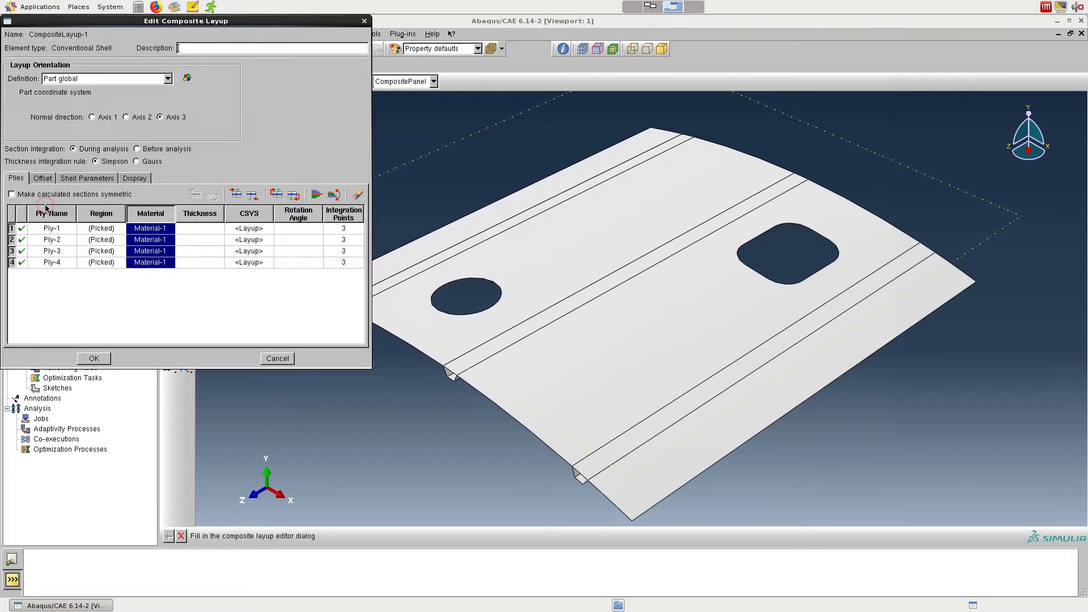
Step: Set the thickness of all four plies to 0.000125
right_click(193, 218)
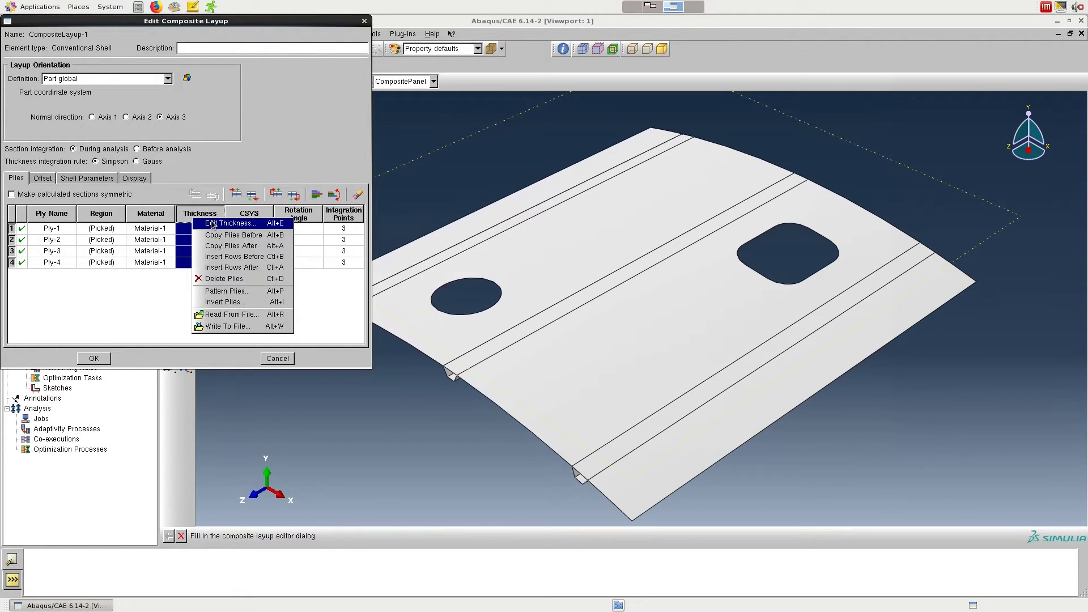
click(211, 223)
text(0.000125)
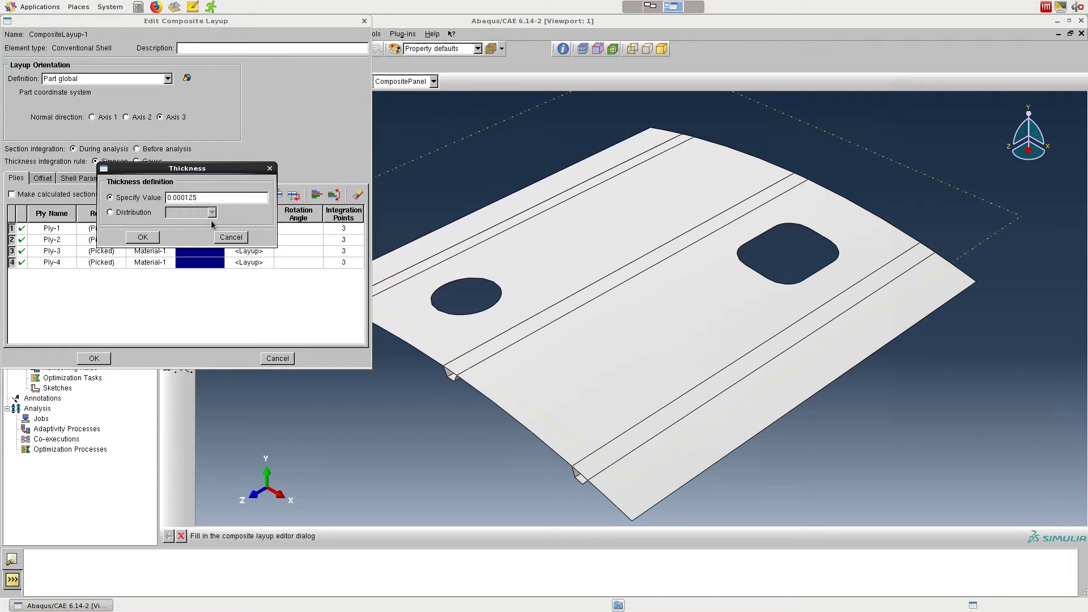
click(143, 238)
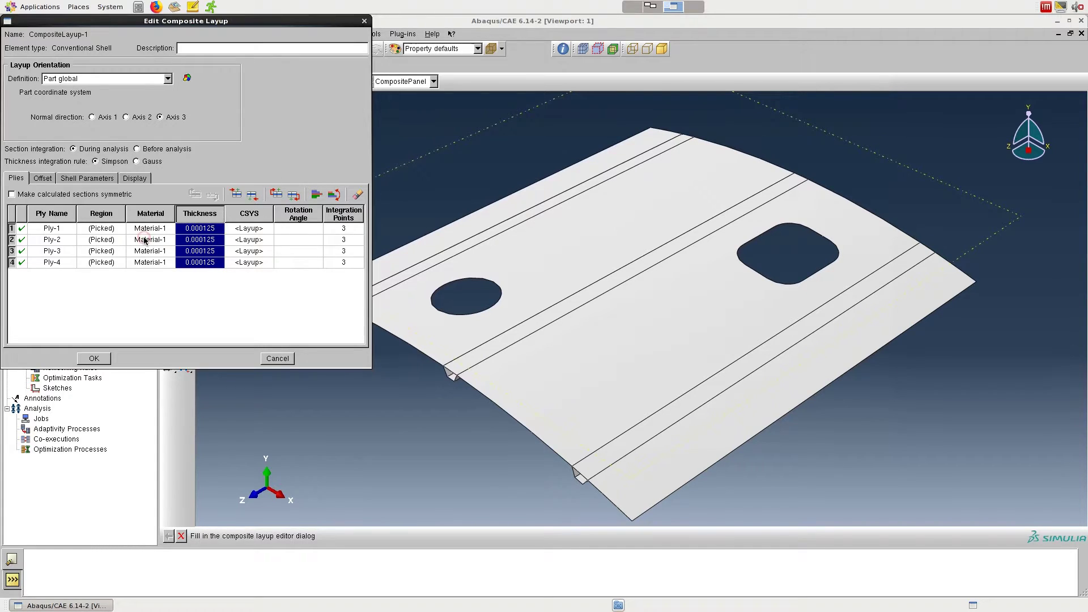
Step: Create a rectangular datum CSYS for the plies at the middle stiffener's far end, X-axis along the stiffener and X-Y plane through its near-end lower corner
right_click(242, 215)
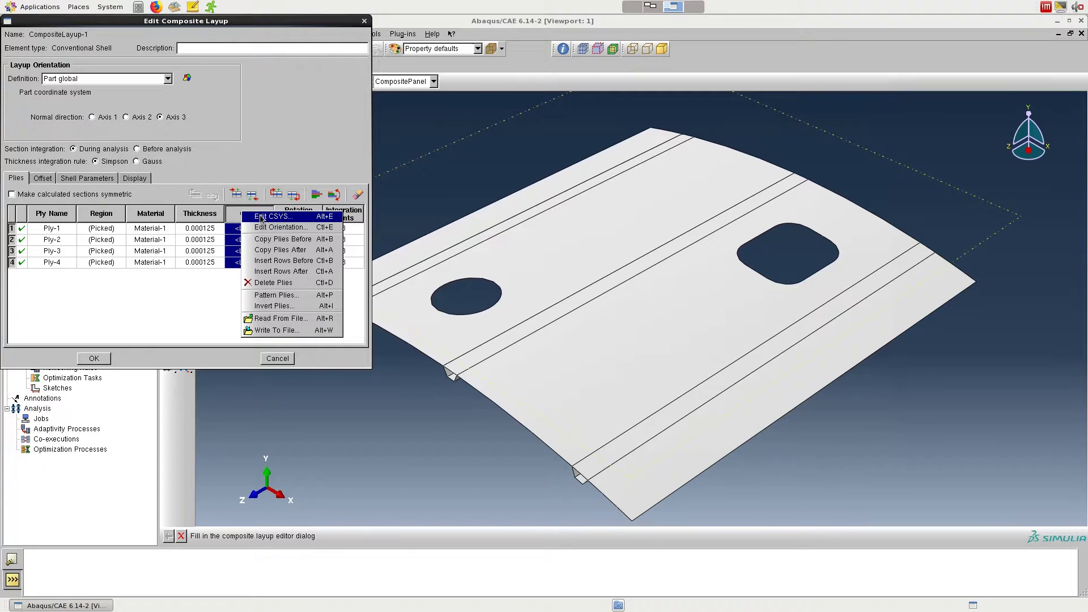
click(262, 217)
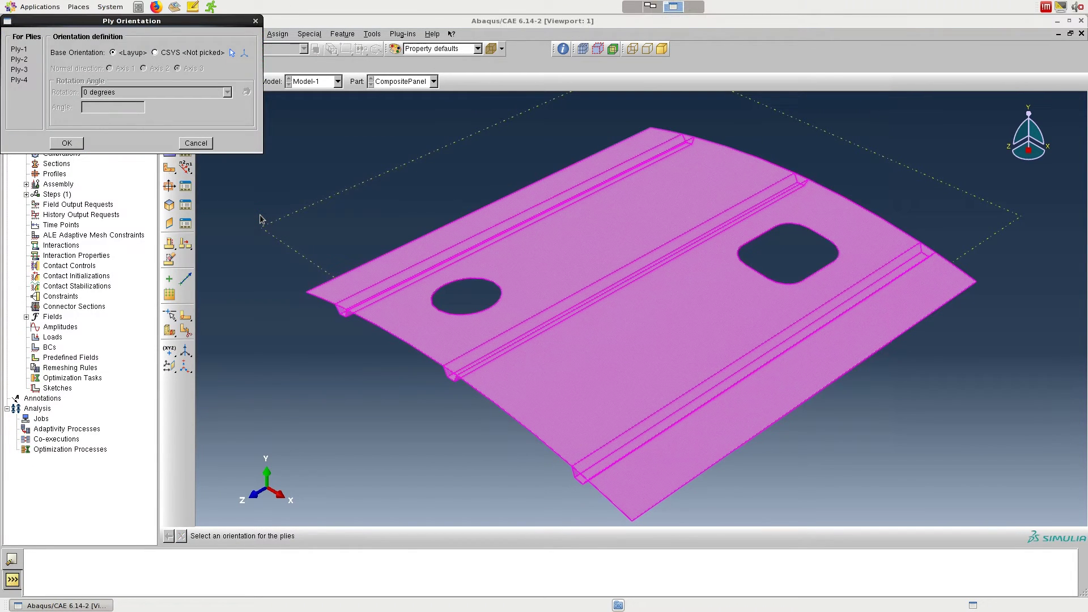
click(156, 52)
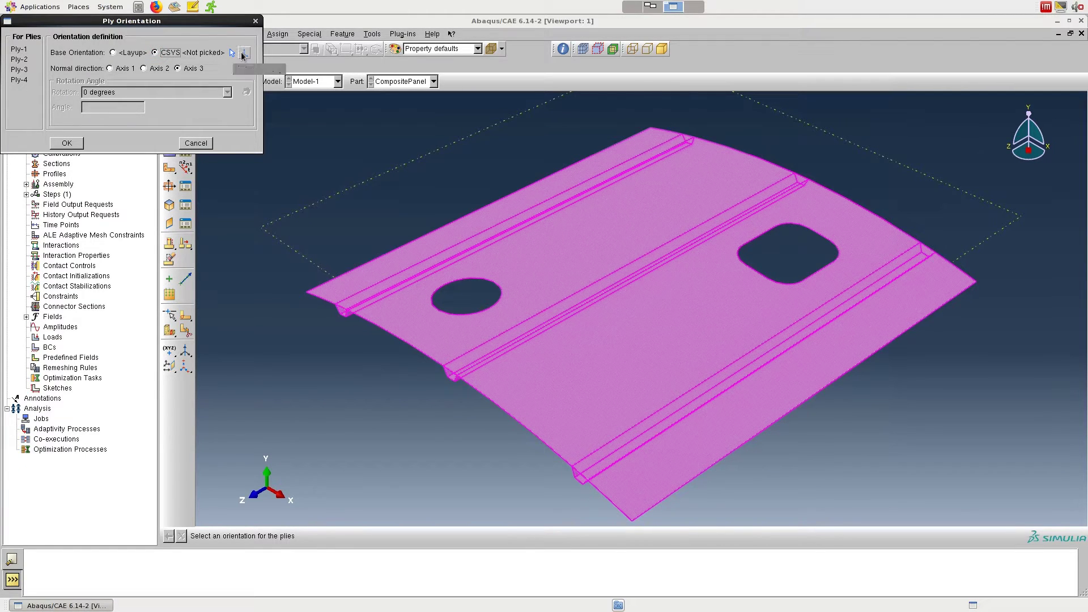
click(242, 53)
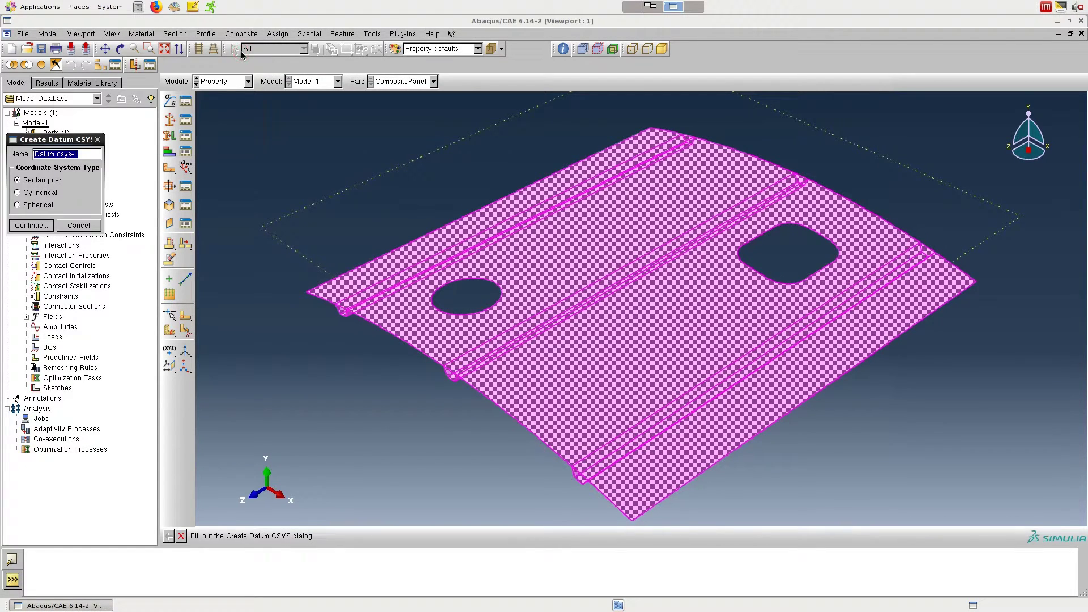
click(29, 225)
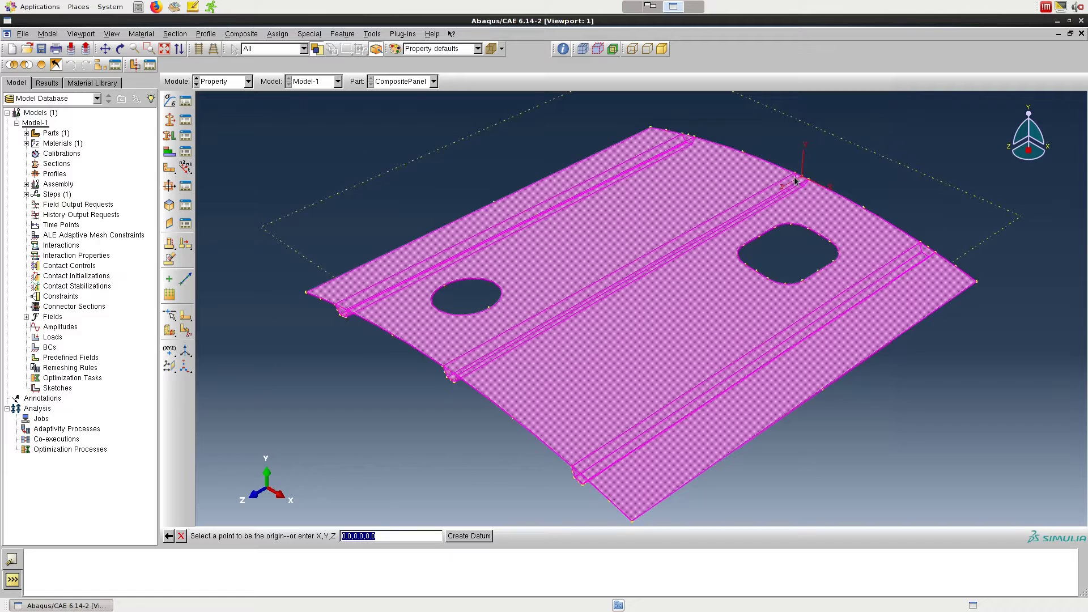
scroll(796, 180, up, 5)
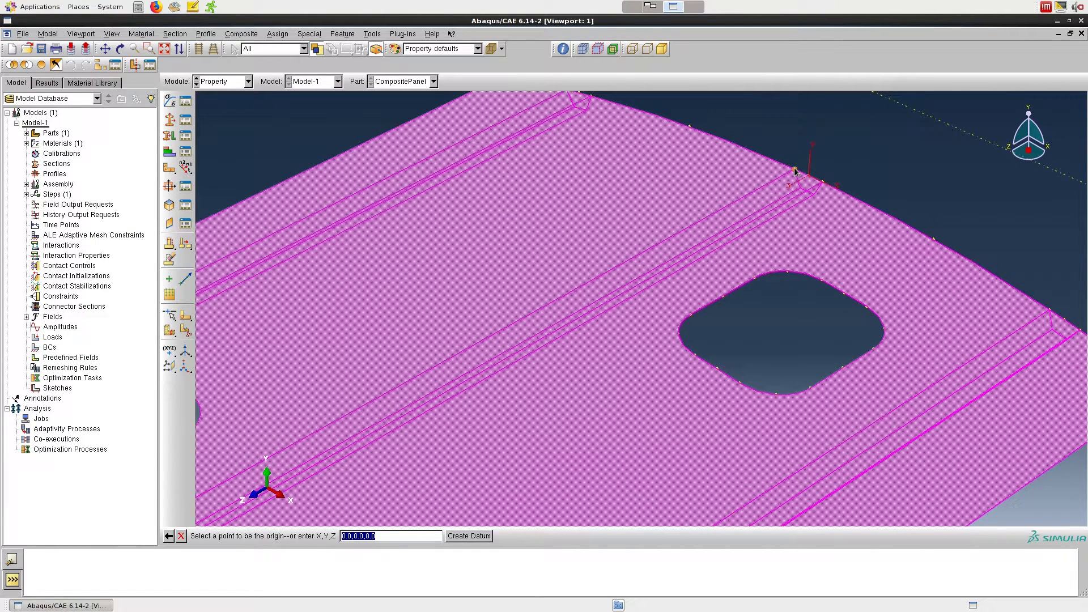
click(795, 170)
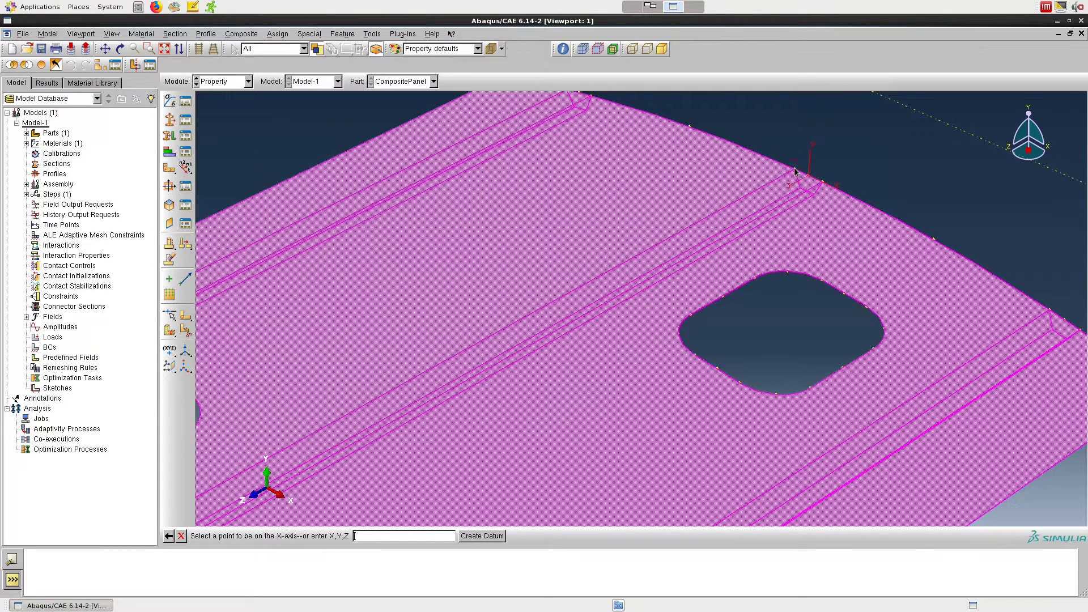
scroll(795, 170, down, 5)
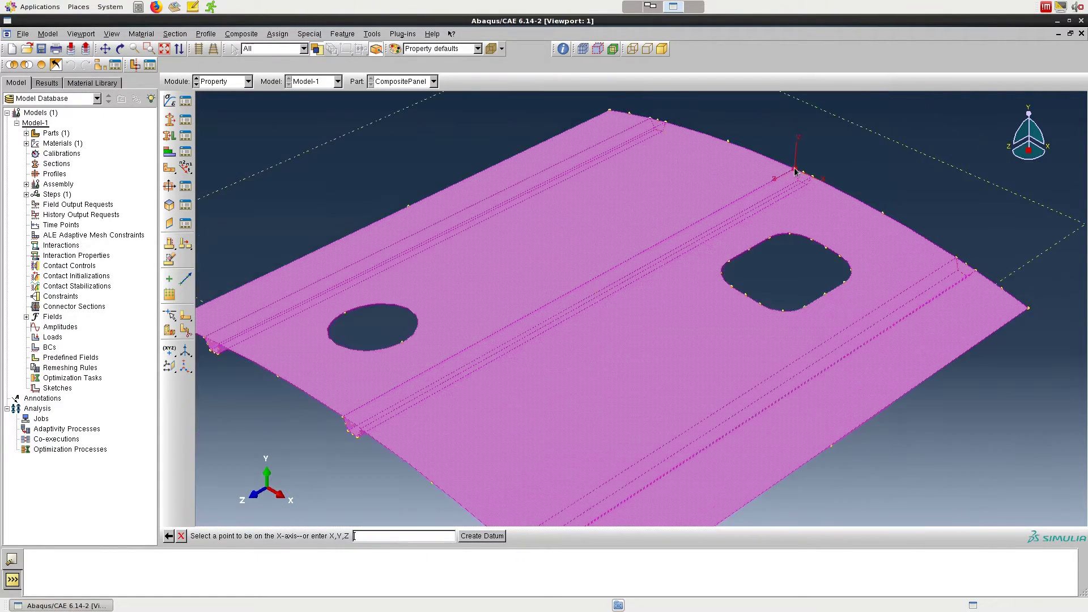
scroll(459, 361, up, 5)
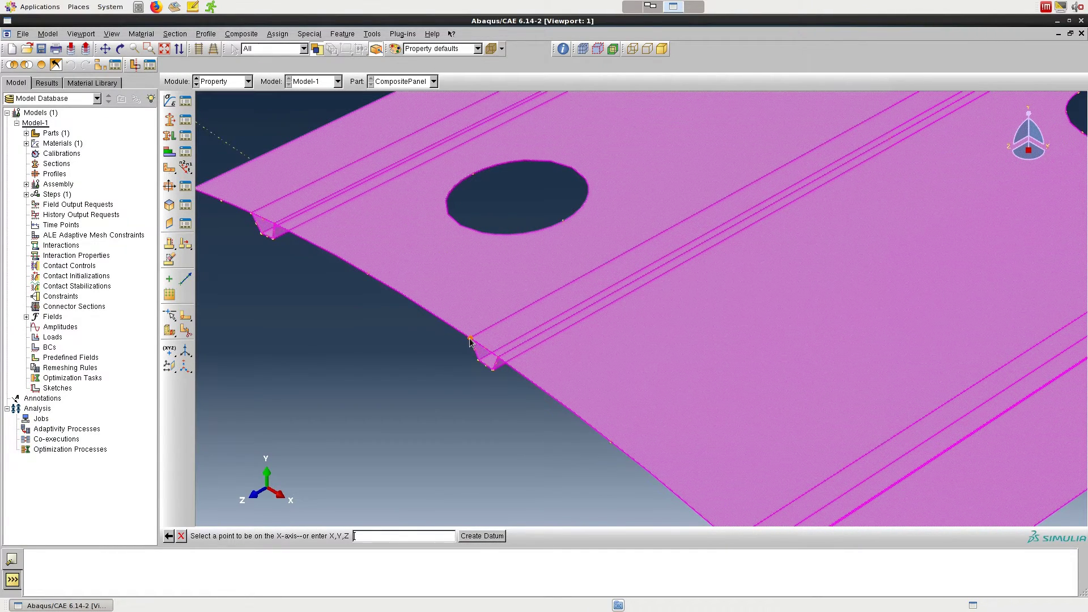
click(470, 342)
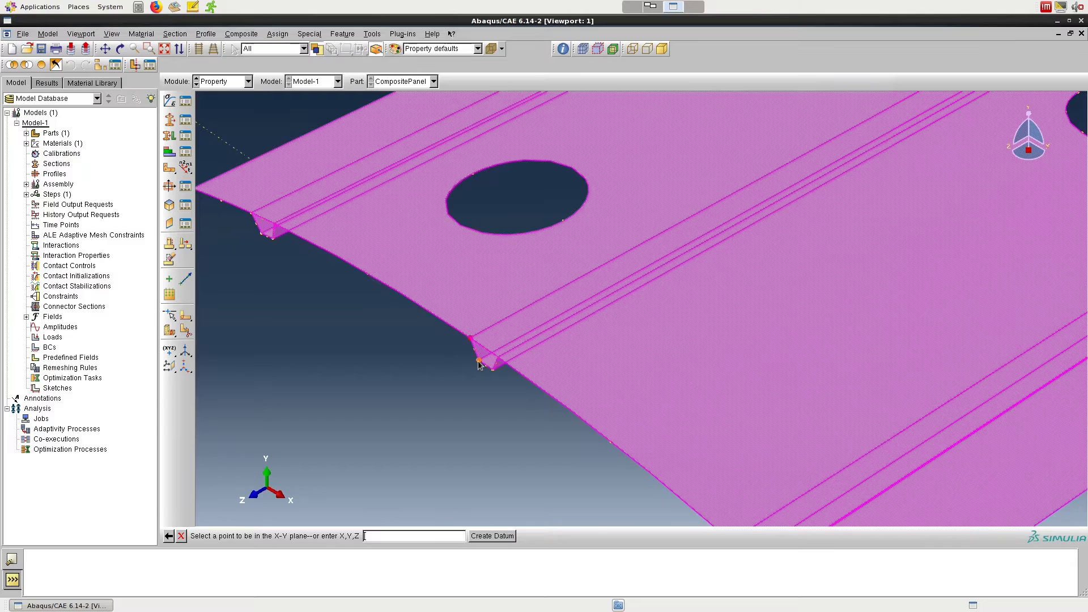
click(479, 362)
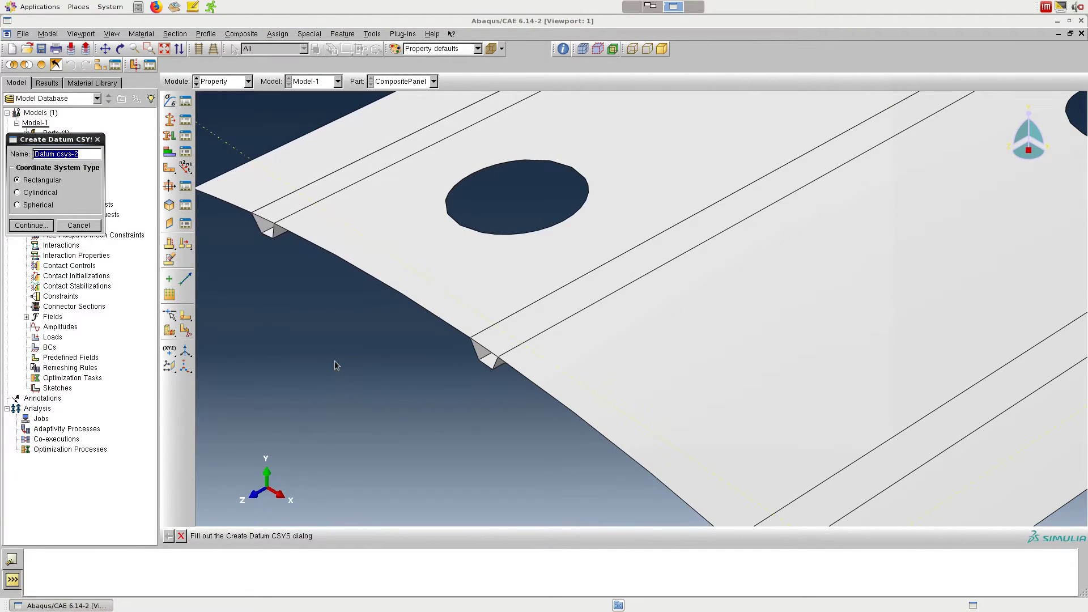
click(181, 536)
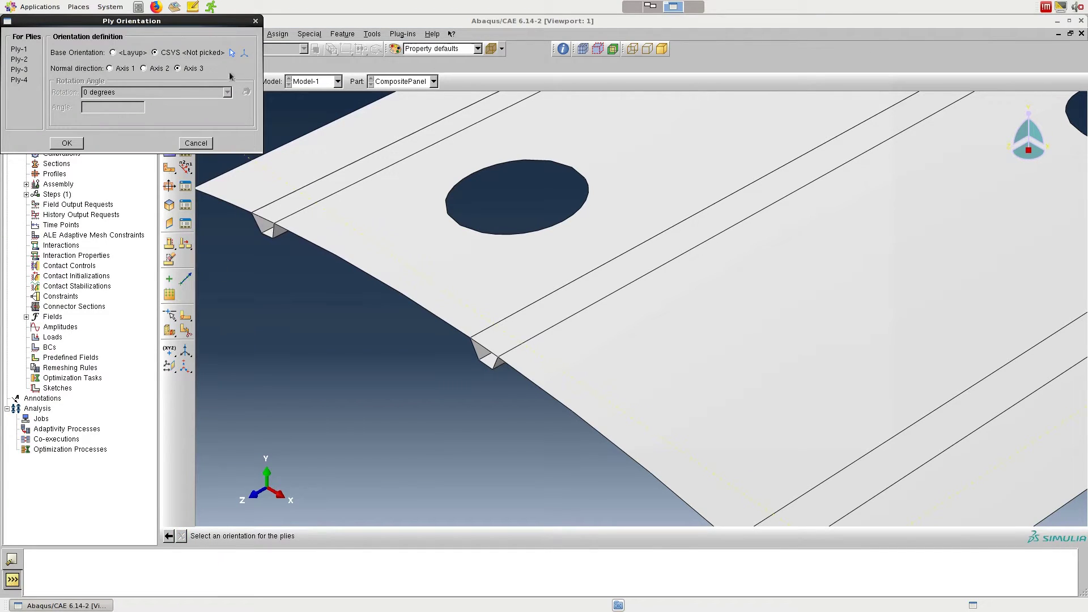
Step: Set the datum coordinate system at the middle stiffener's far end as the base orientation of all four plies
click(232, 54)
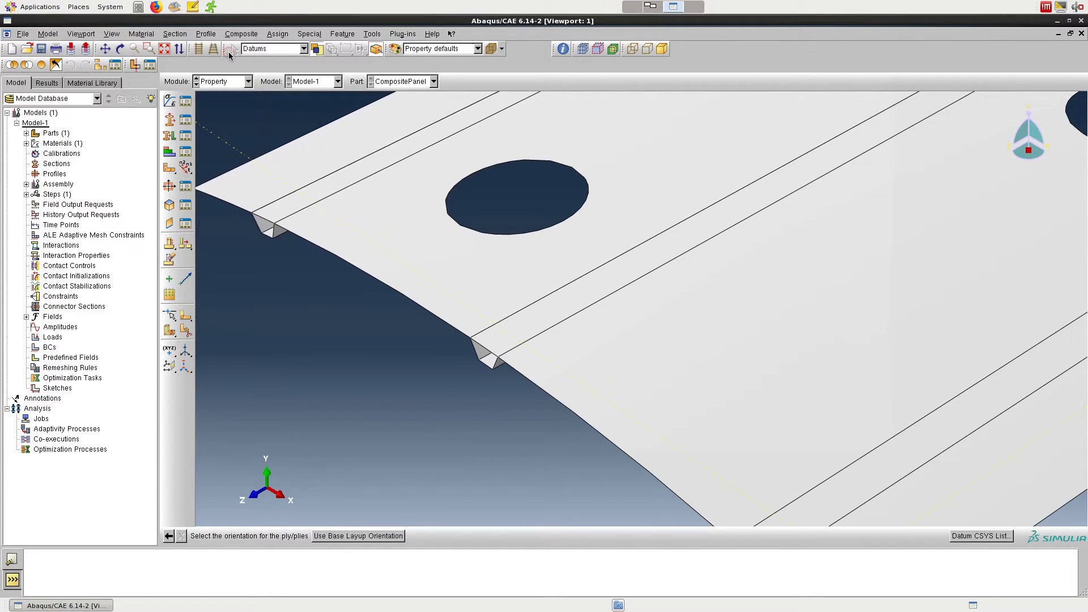
click(164, 51)
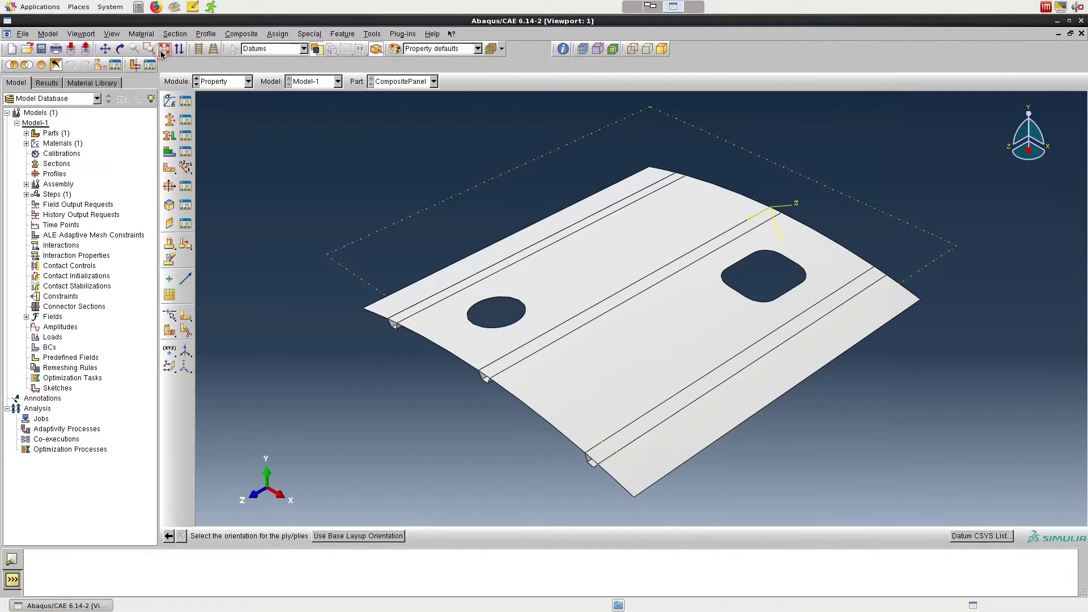
click(796, 205)
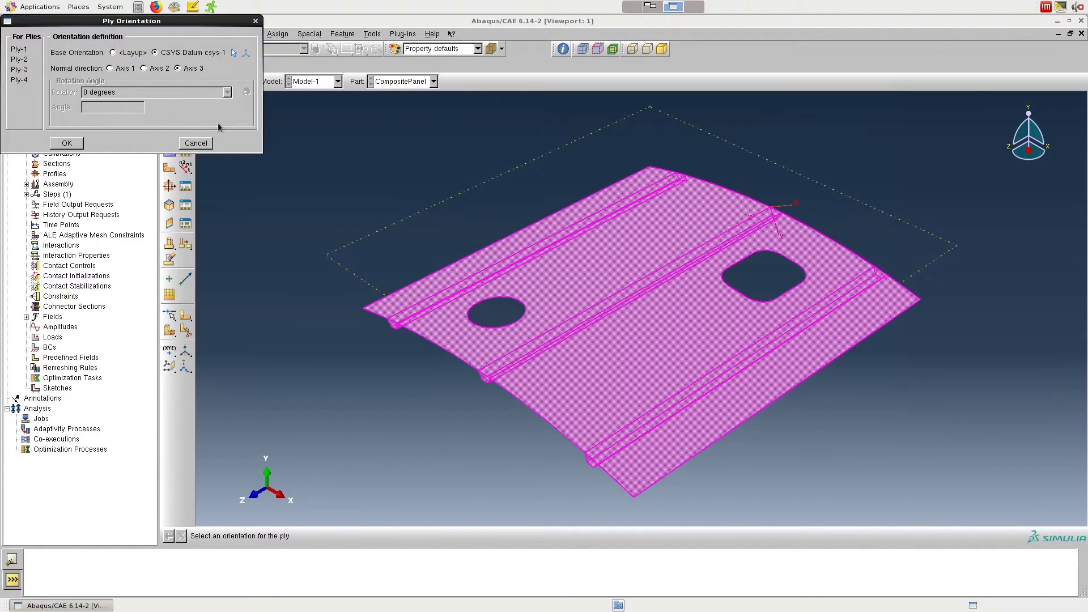
click(67, 143)
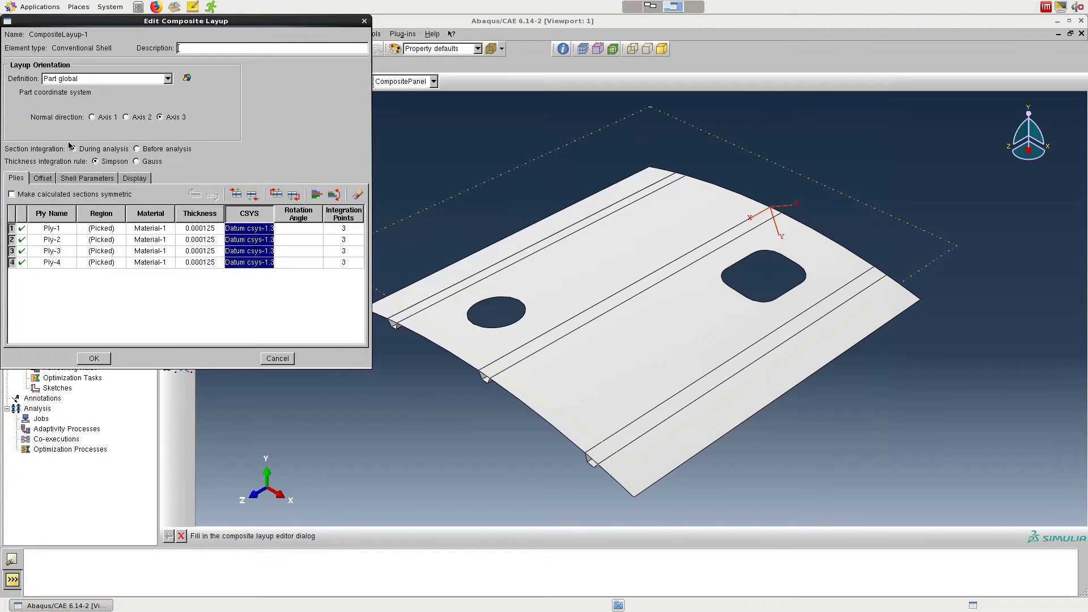
Step: Set the rotation angles of plies 1 to 4 to 0, 45, -45 and 90, and make the calculated sections symmetric
click(315, 230)
text(0)
key(Return)
text(45)
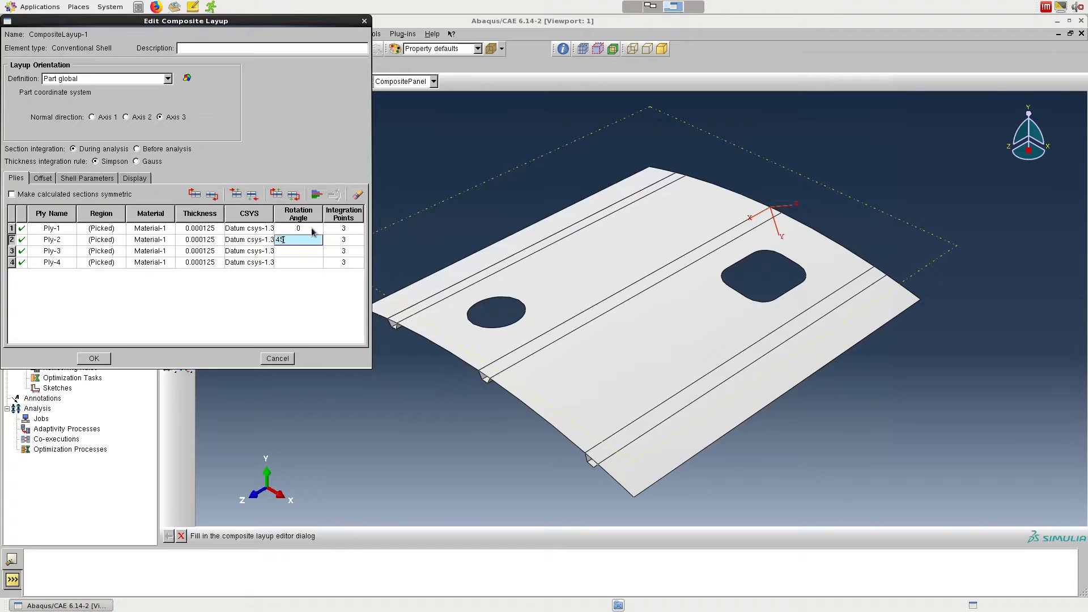
key(Return)
text(-45)
key(Return)
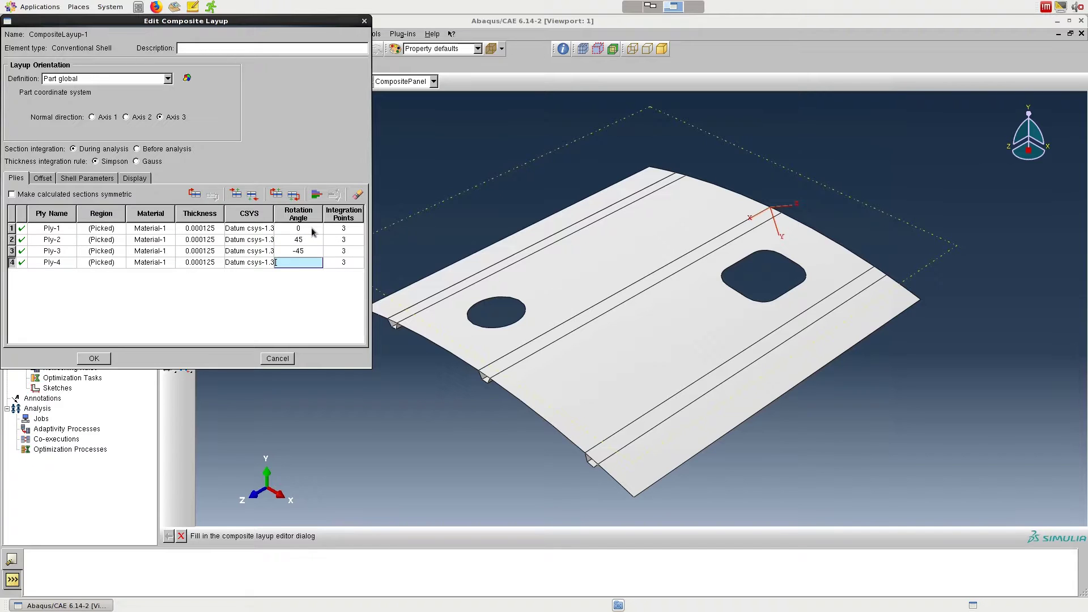
text(90)
click(78, 196)
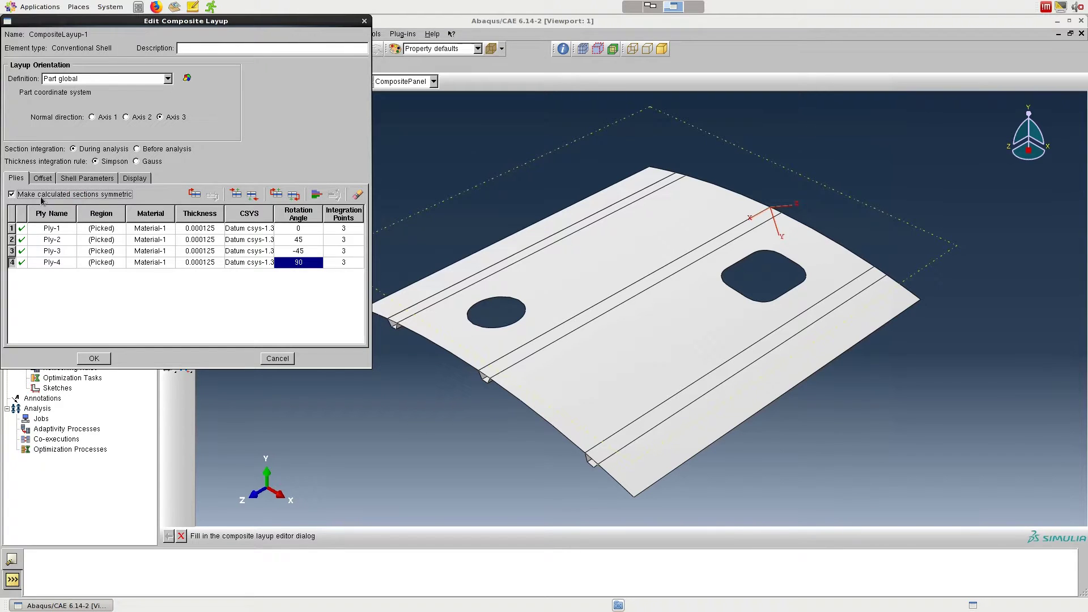
Step: Finish the composite layup and create an independent instance of CompositePanel in the assembly
click(94, 358)
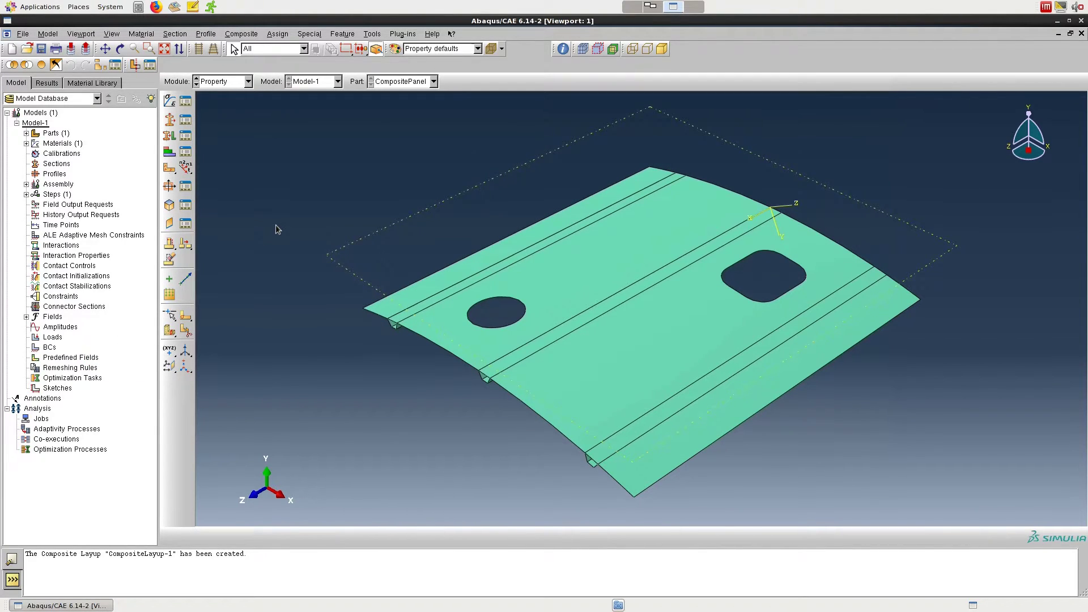
click(196, 85)
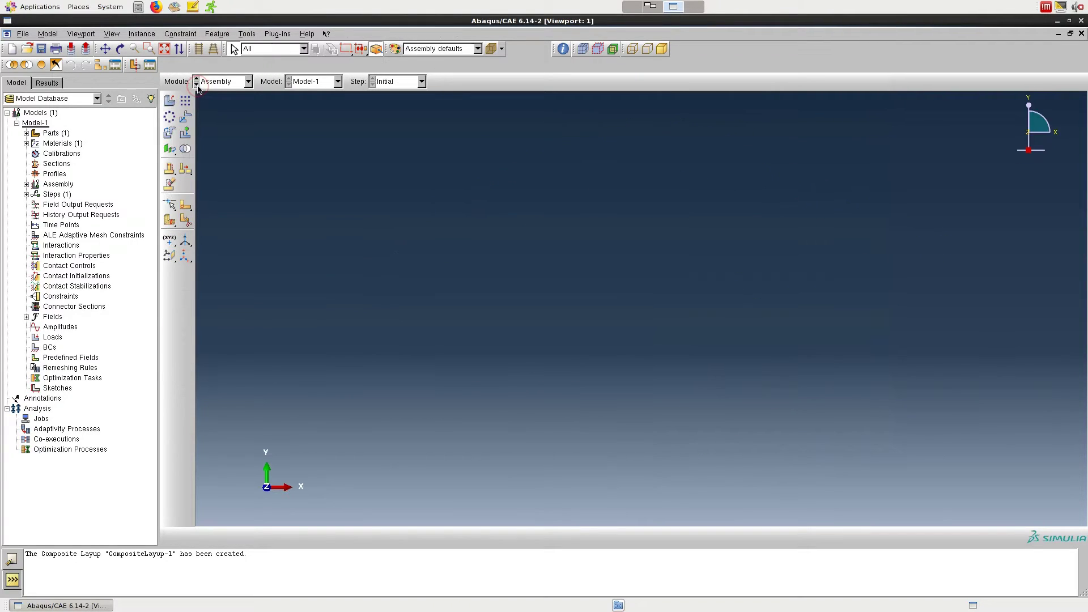
click(169, 101)
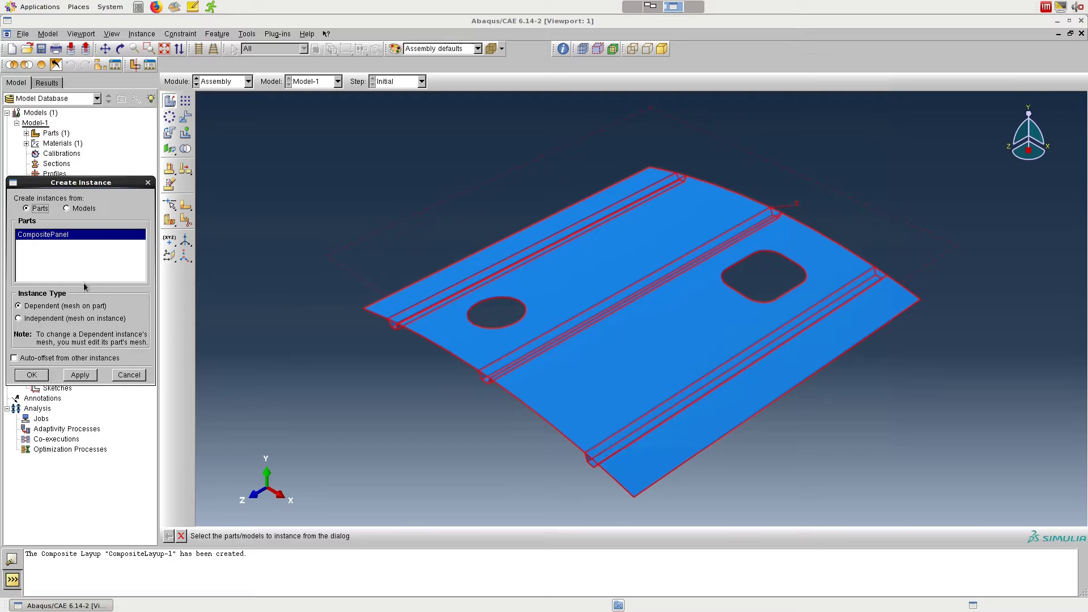
click(71, 319)
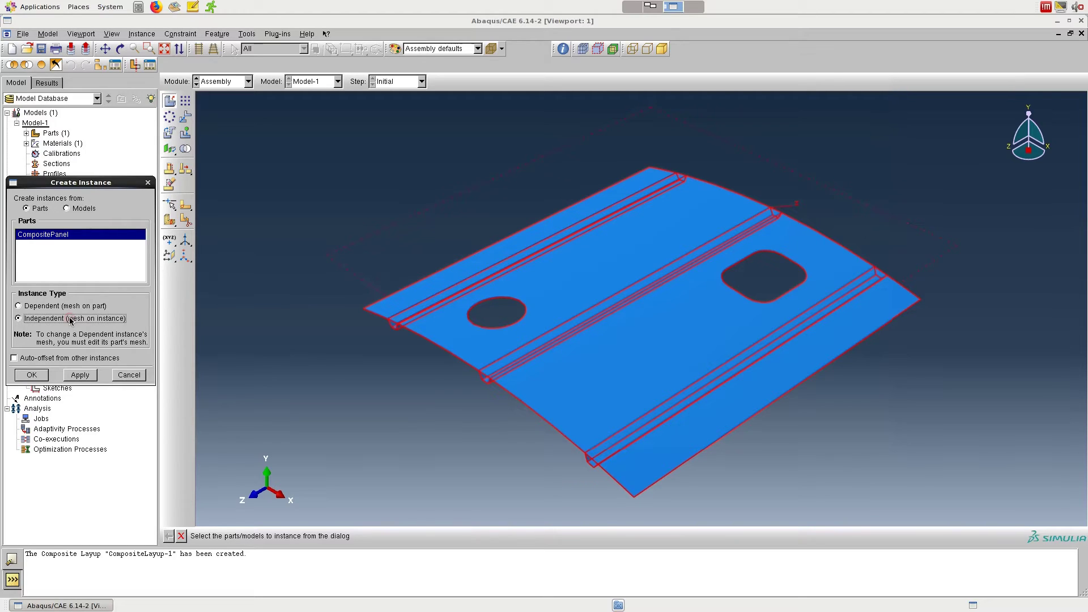
click(32, 375)
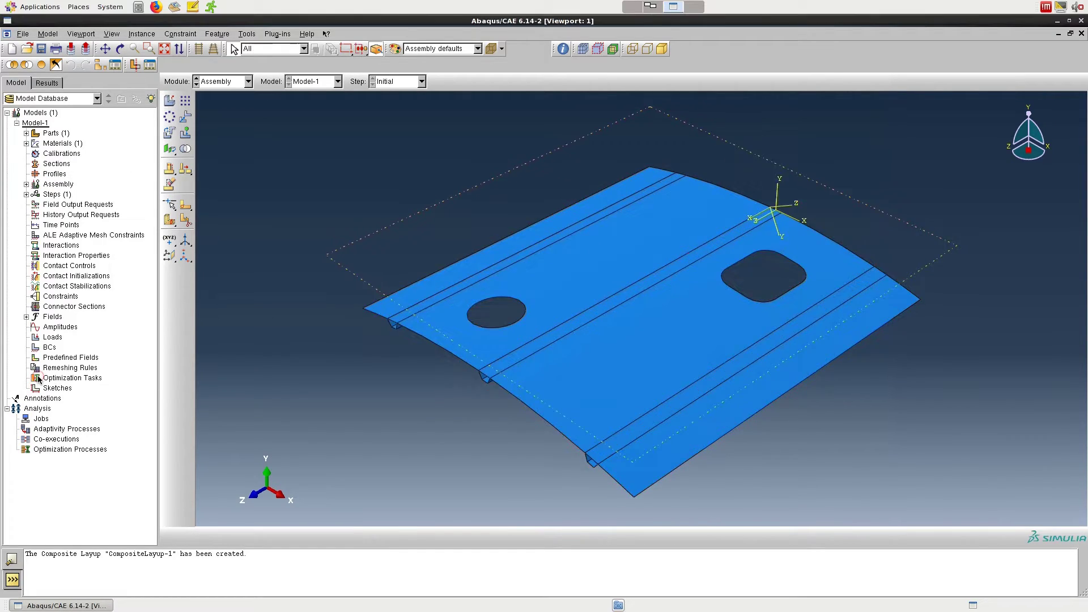
Step: Create an analysis step after Initial with the linear perturbation procedure Buckle
click(196, 85)
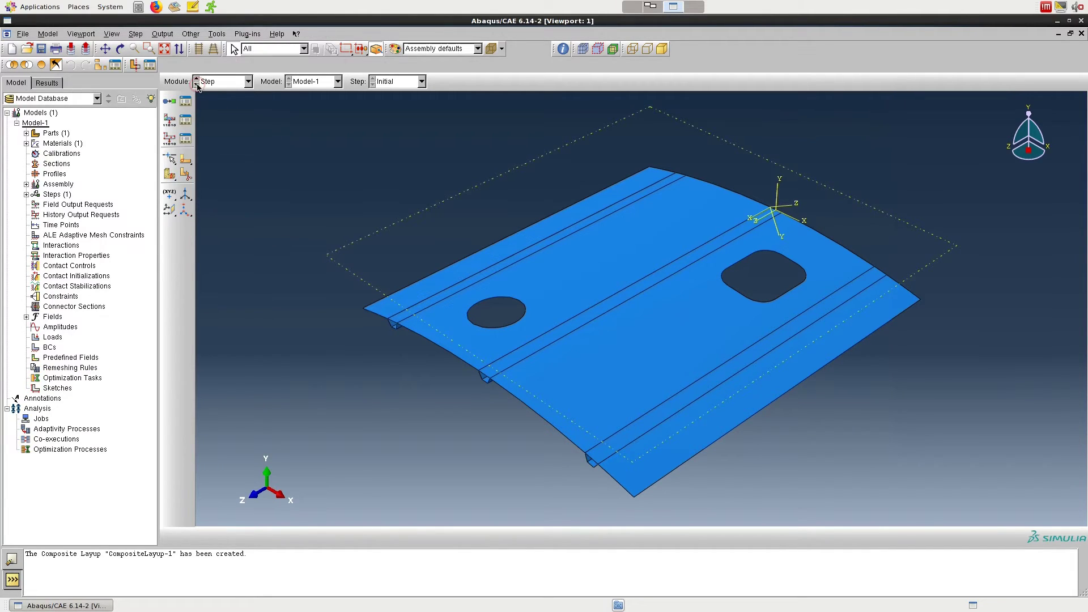
click(170, 102)
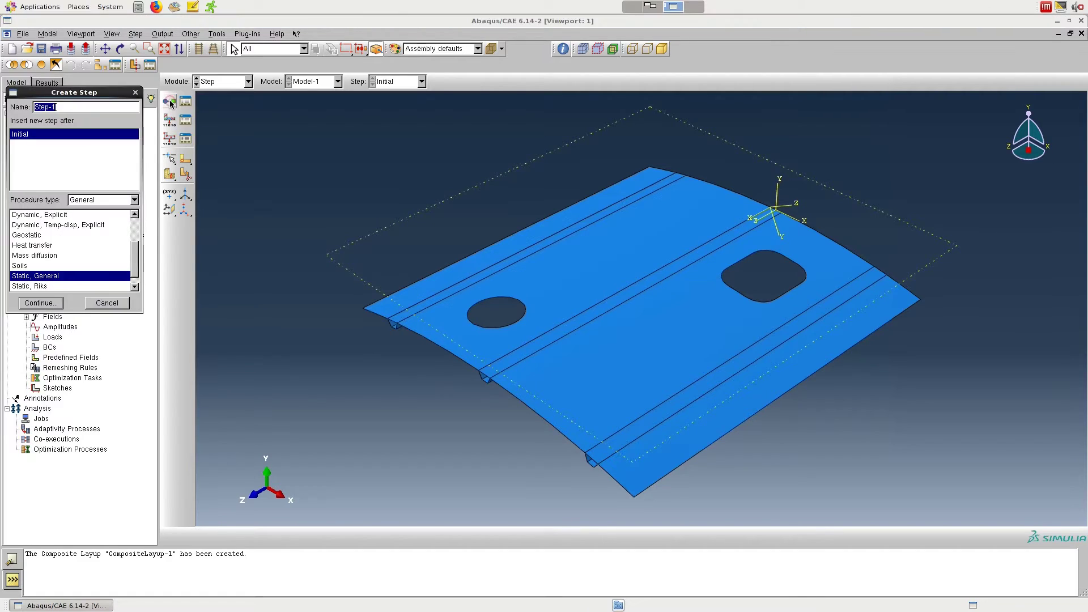
click(97, 201)
click(93, 221)
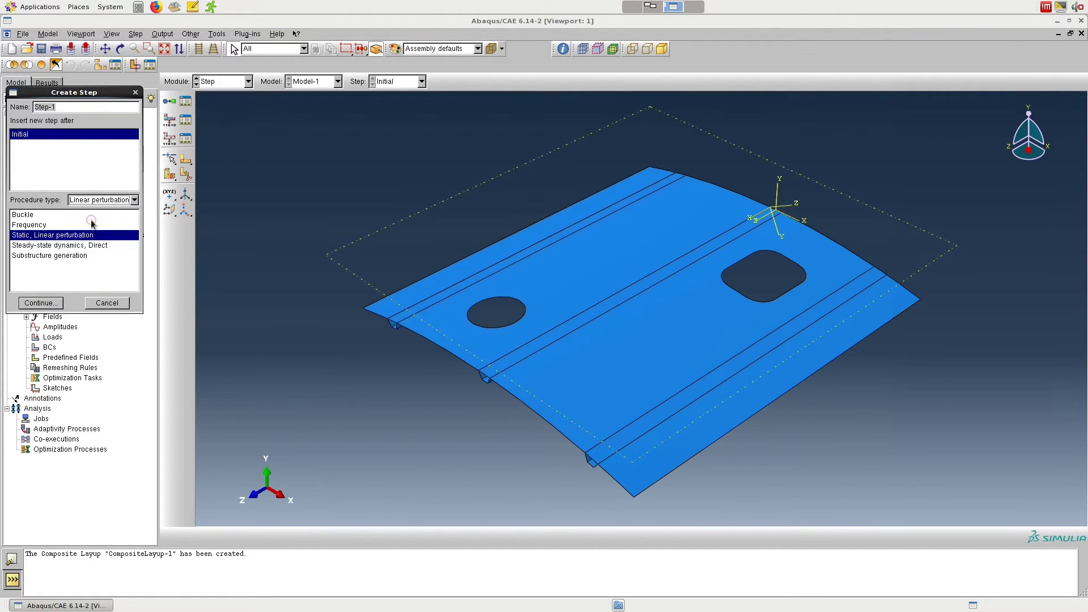
click(78, 215)
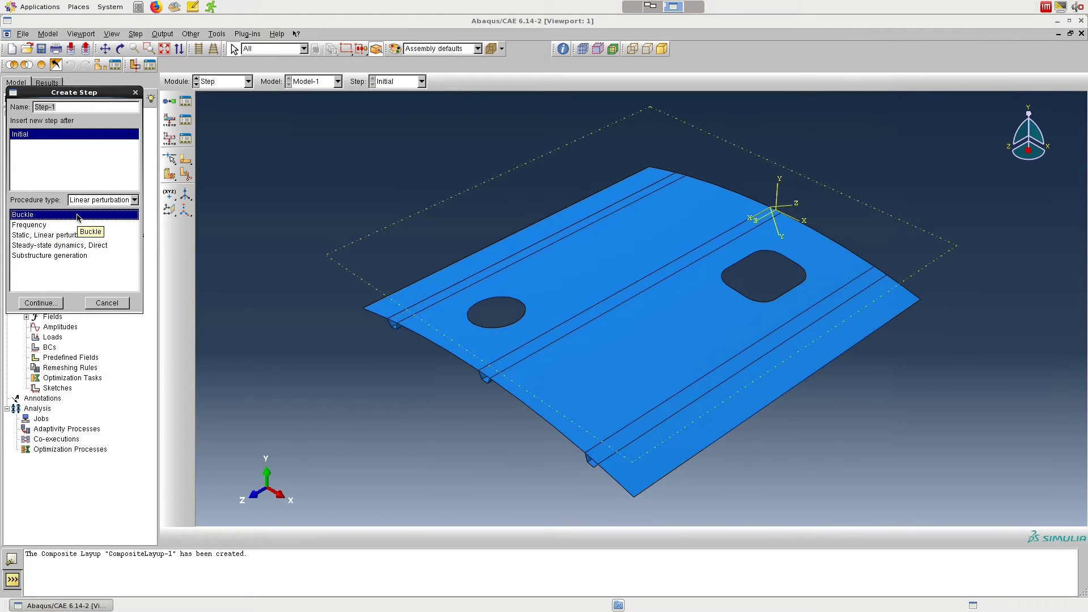
click(41, 305)
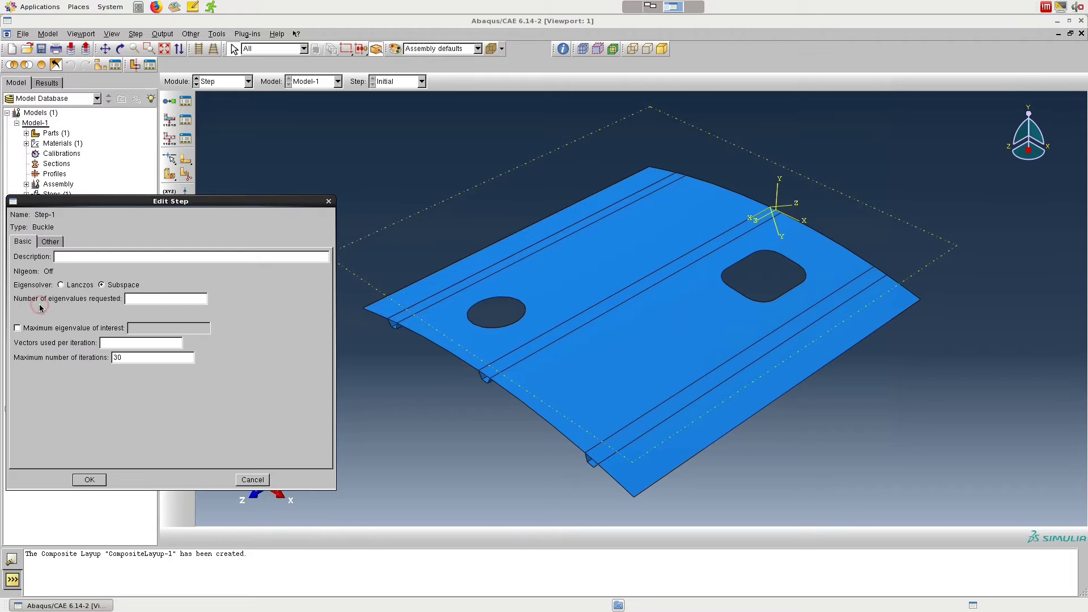
Step: Set the buckling step to the Lanczos eigensolver with 7 requested eigenvalues
click(69, 285)
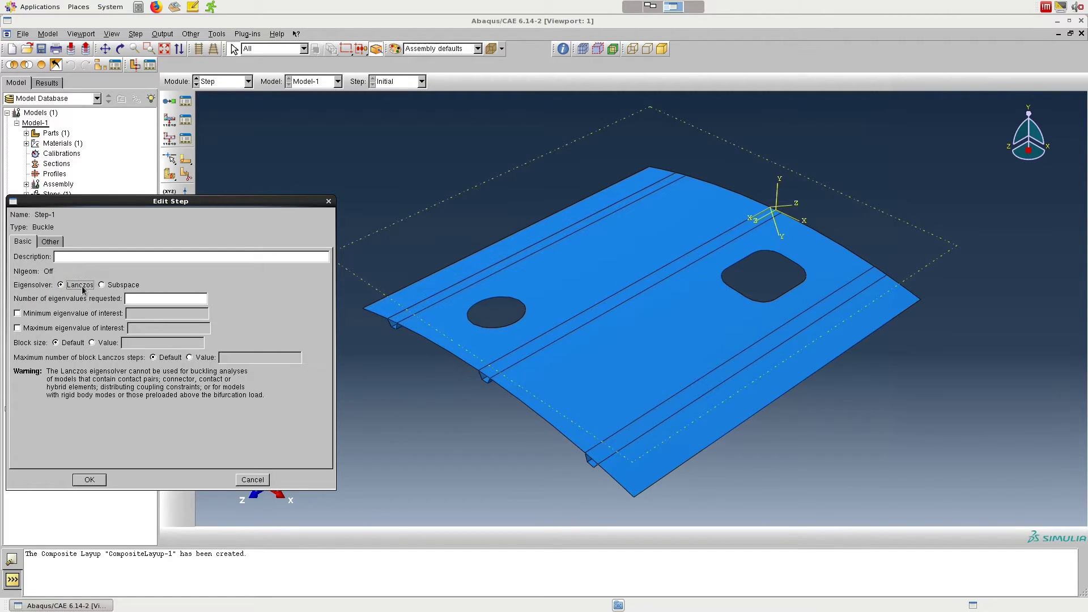
click(139, 298)
text(7)
click(89, 480)
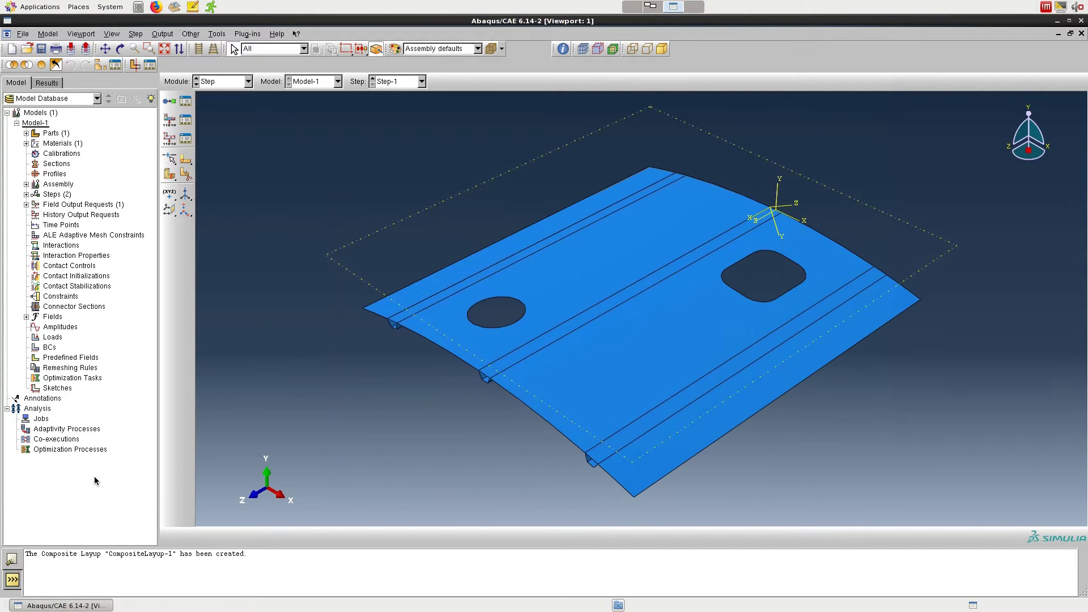
Step: Start a mechanical shell edge load in Step-1 within the Load module
click(195, 85)
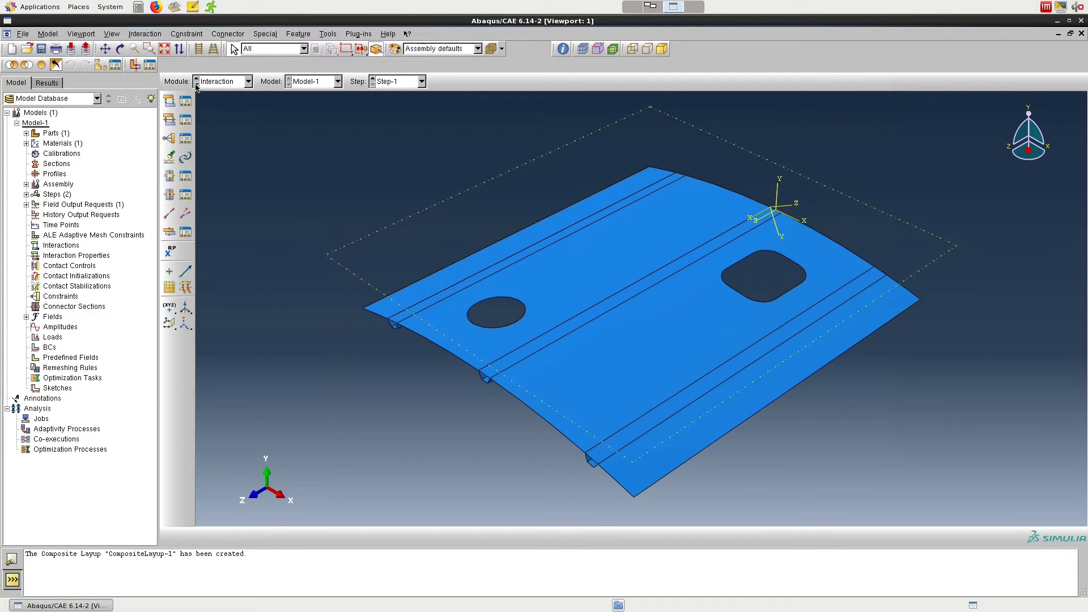
click(195, 85)
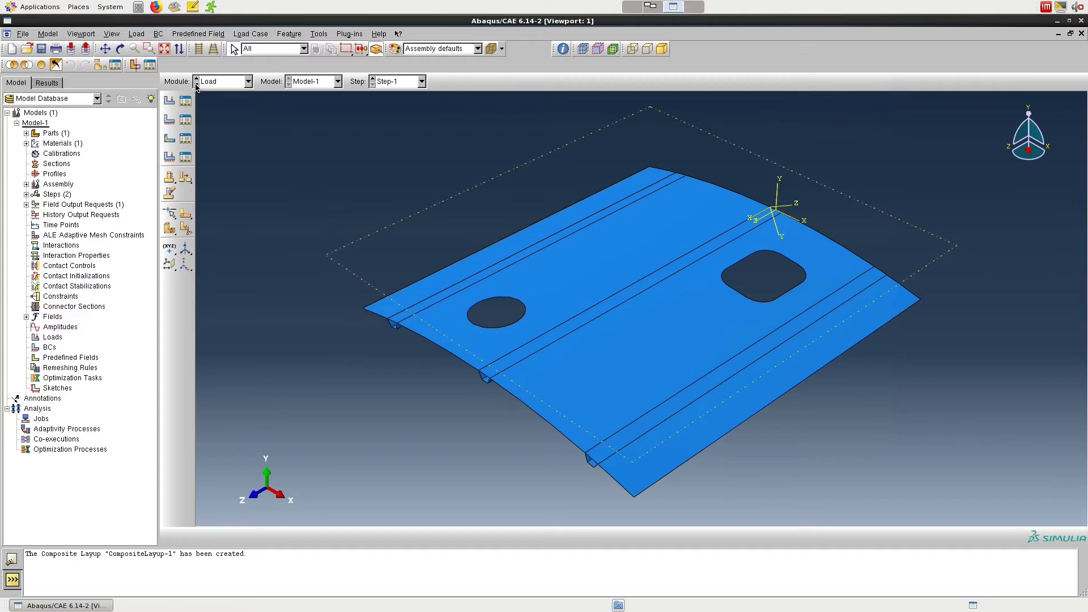
click(170, 102)
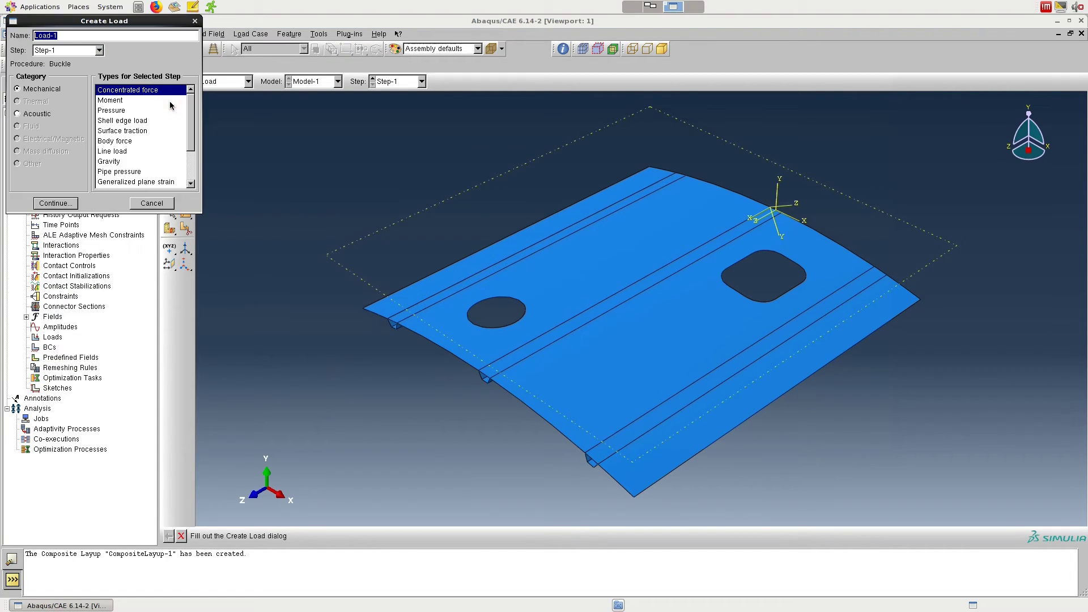
click(139, 120)
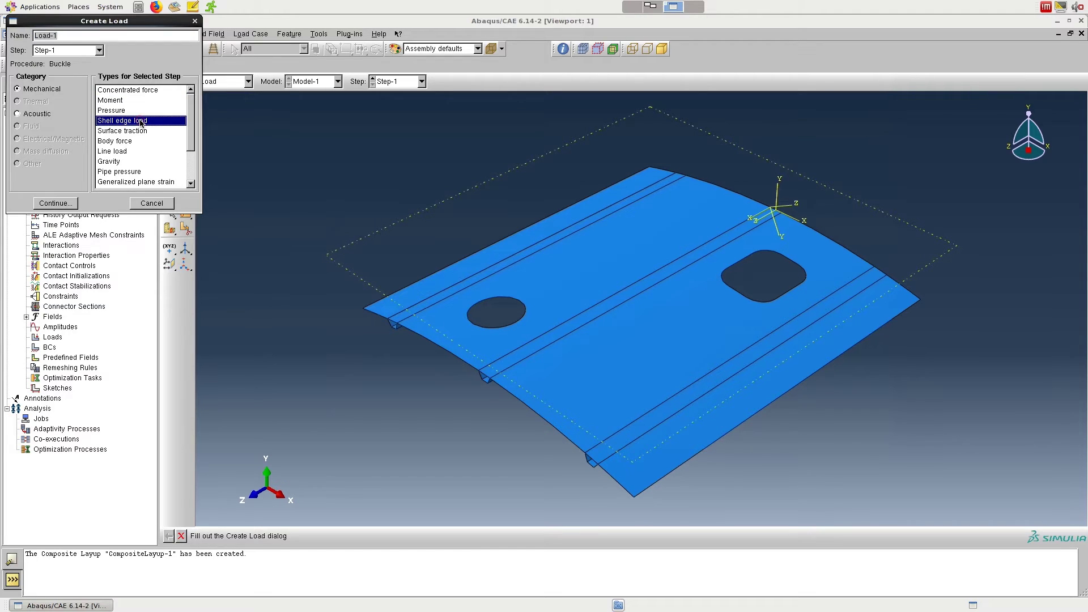
click(74, 204)
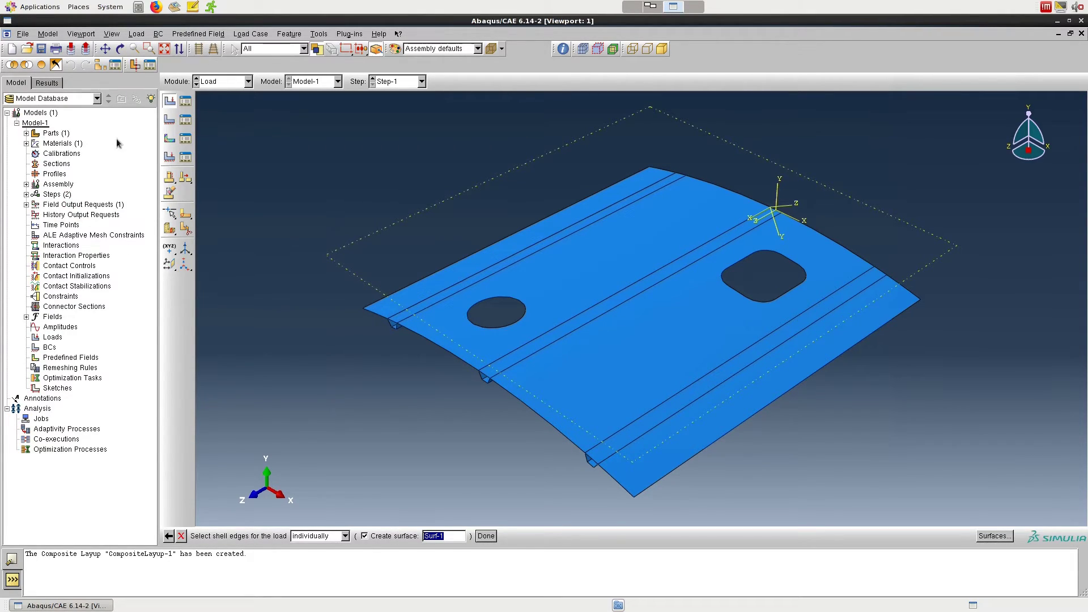
Step: Enable the Views toolbar and orient the panel to the X-Z plan view for selecting edges
click(112, 35)
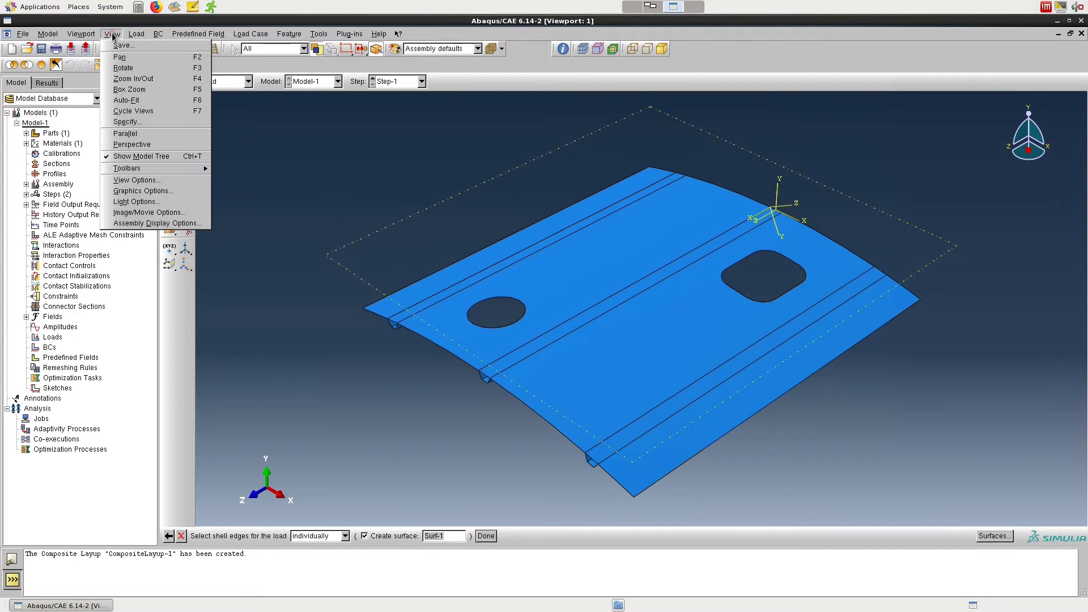
mouse_move(136, 171)
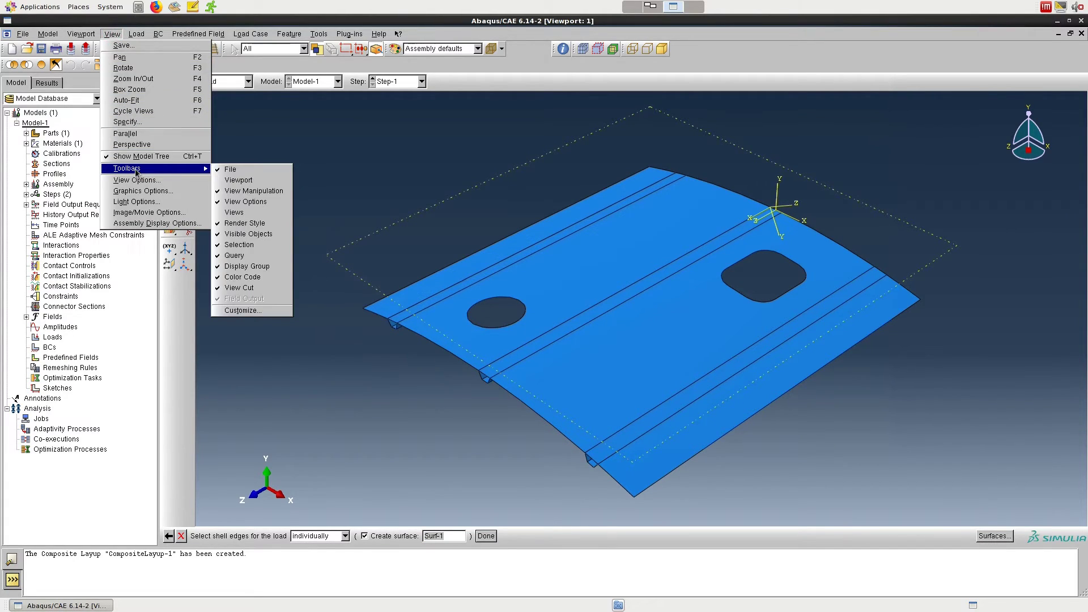
click(255, 216)
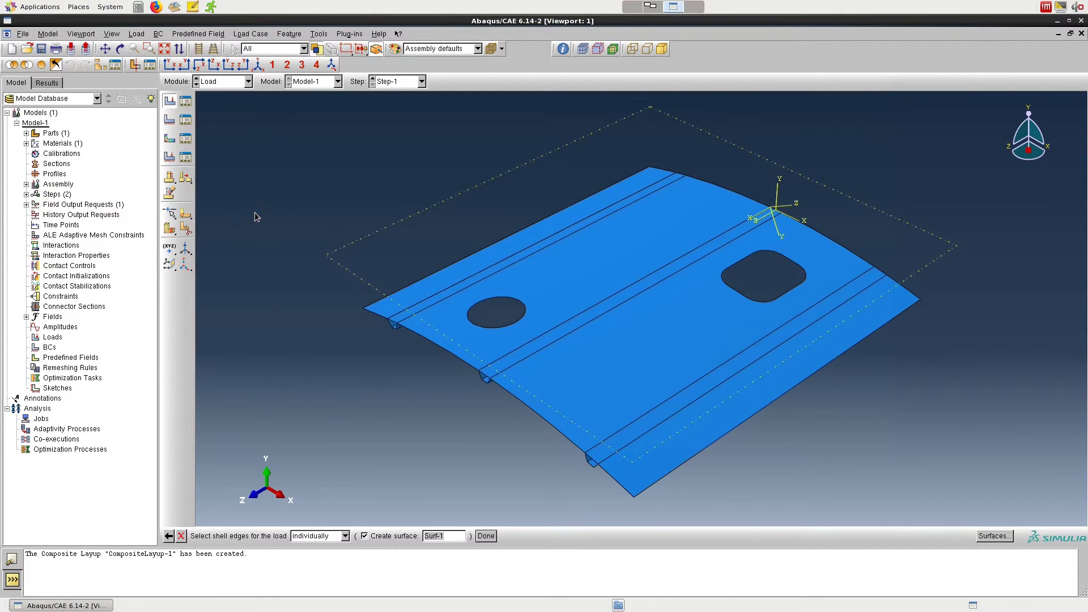
click(201, 65)
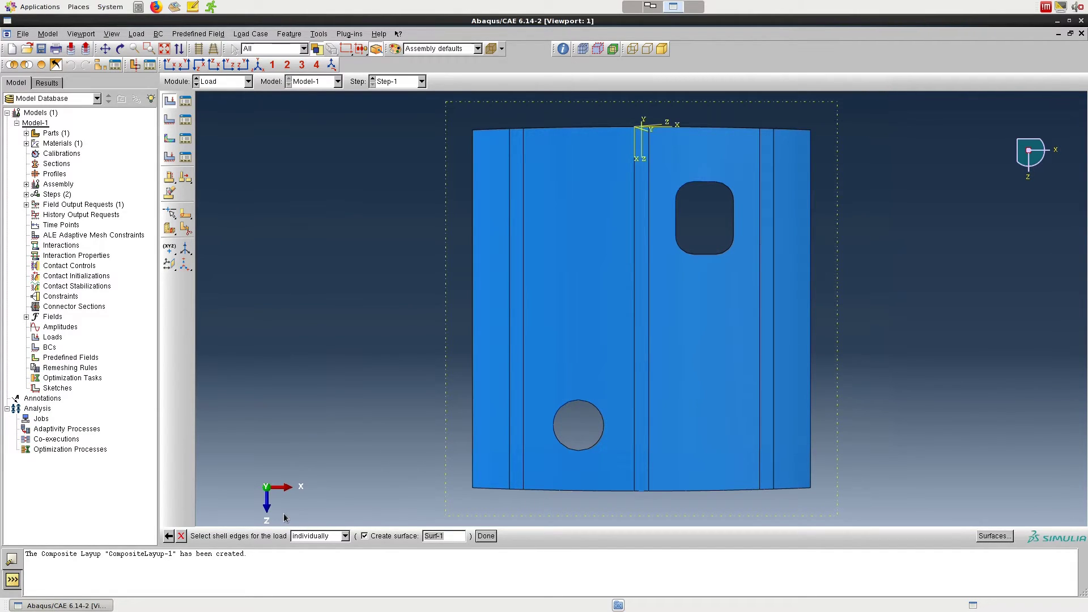
Step: Apply a uniform normal shell edge load of 10e6 to all end edges nearest the circular cutout, selecting only entities inside the selection shape
click(360, 50)
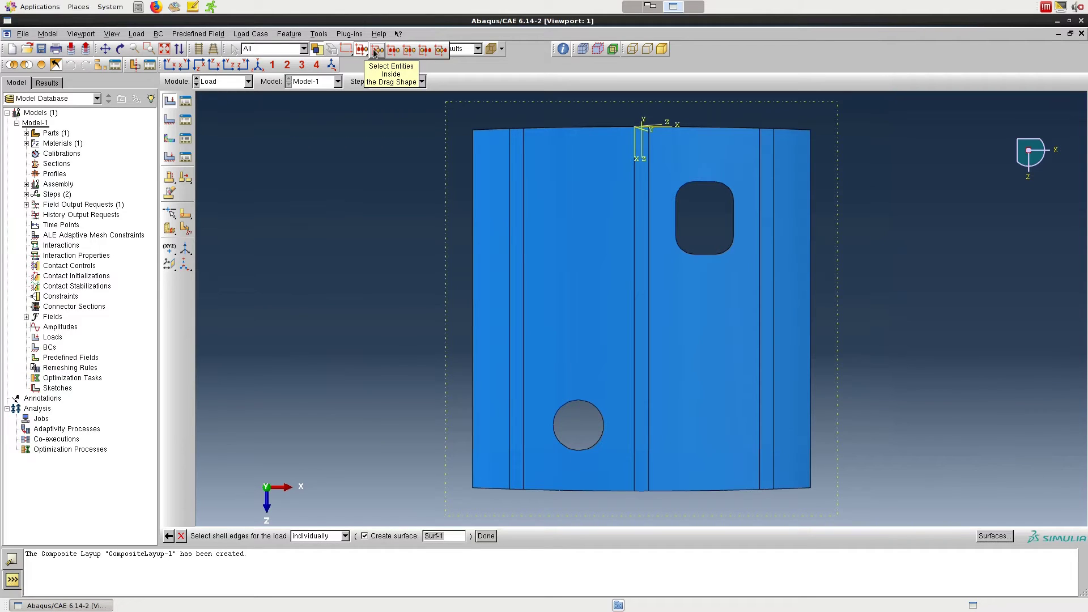
click(374, 51)
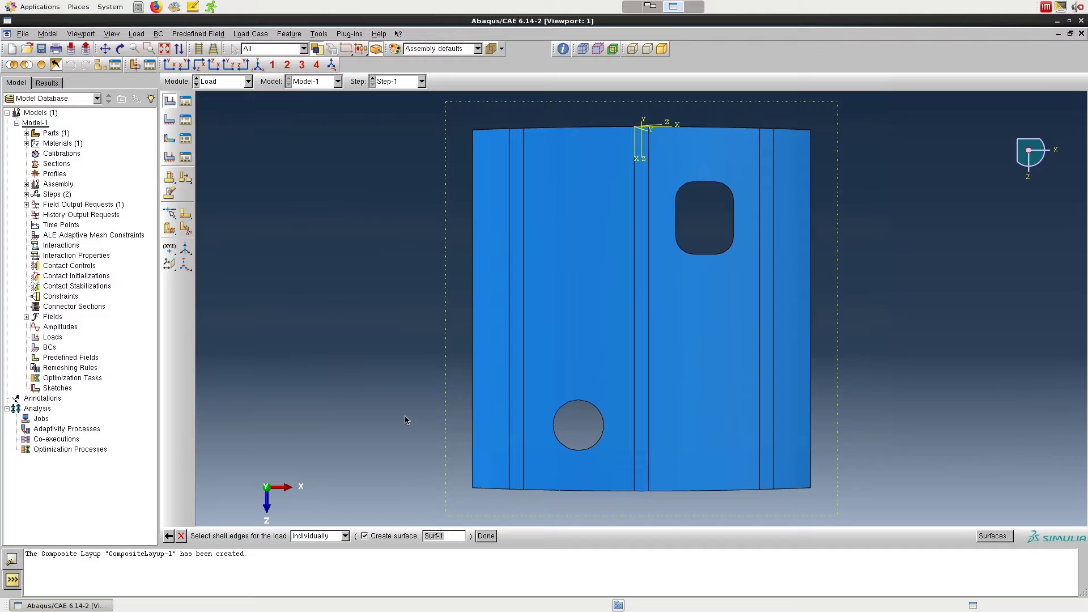
drag(422, 470, 862, 509)
click(486, 536)
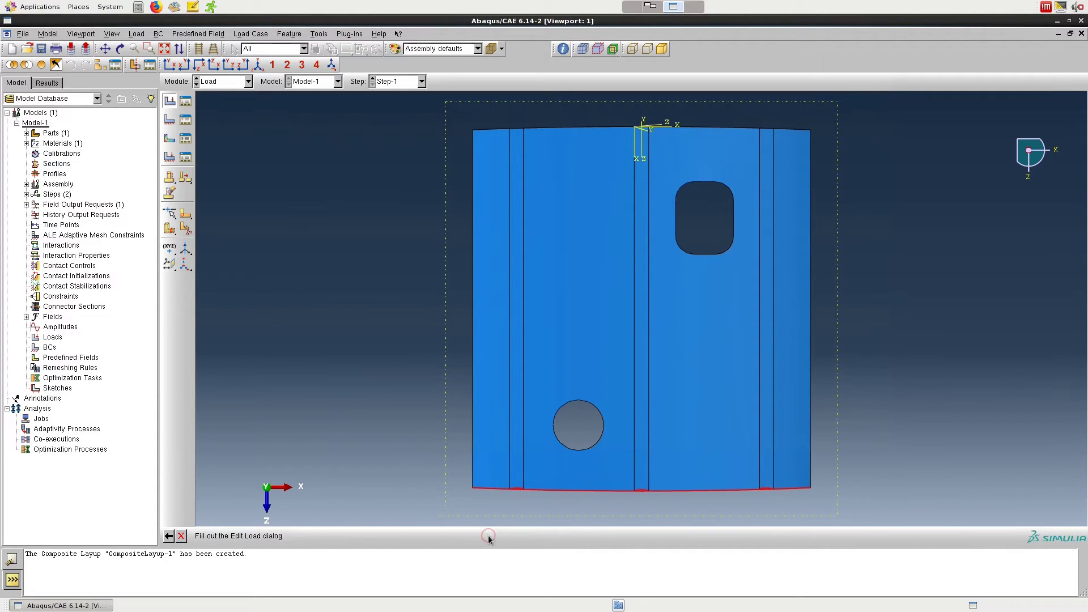
click(83, 120)
text(10e6)
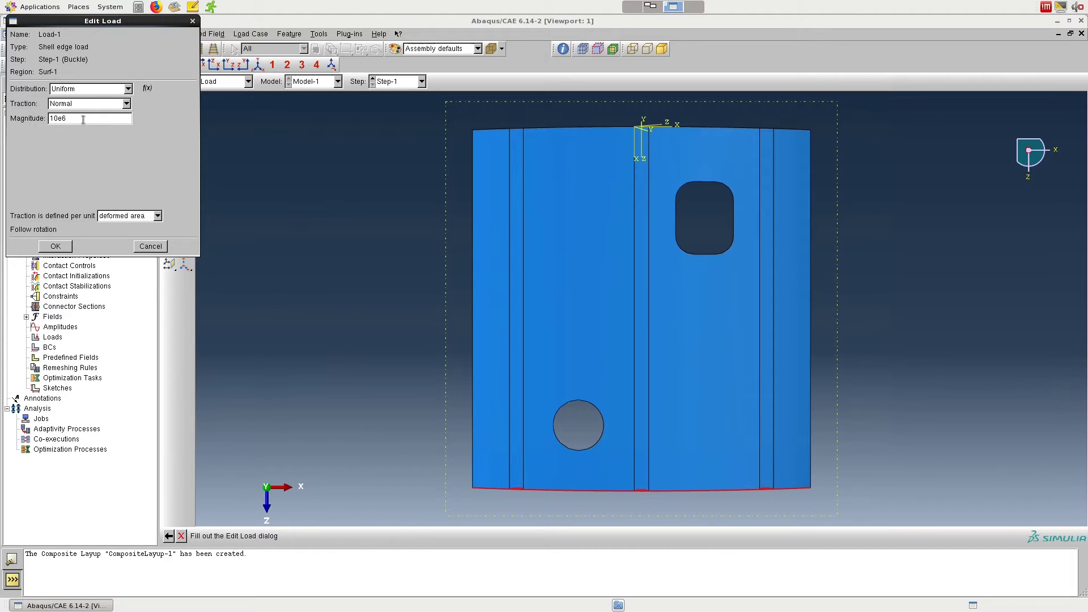
click(55, 246)
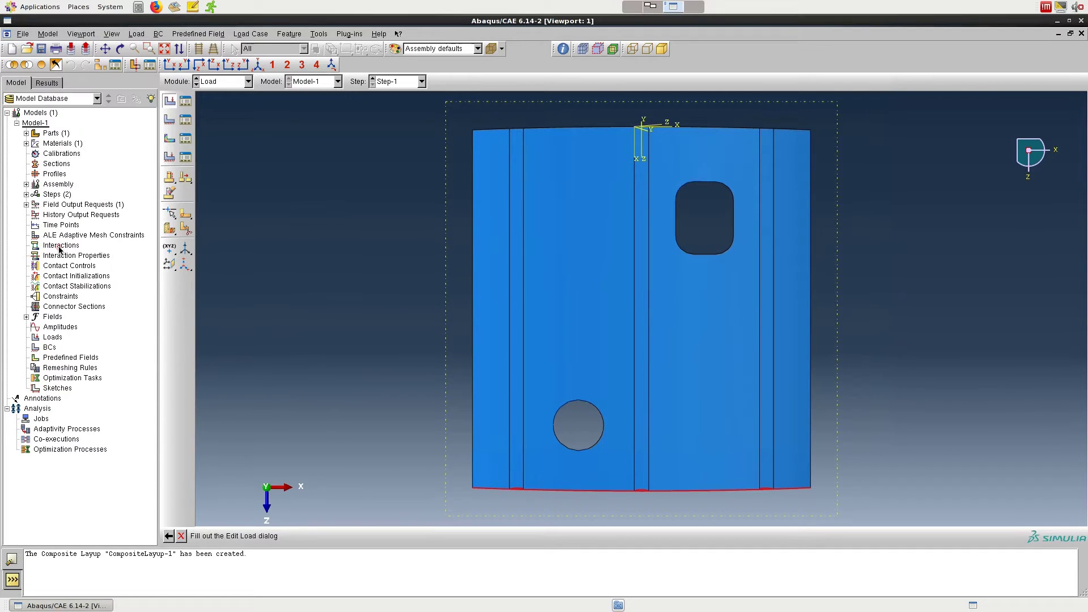
Step: Create an X-symmetry boundary condition in Step-1 on the panel's two outer longitudinal edges
click(171, 124)
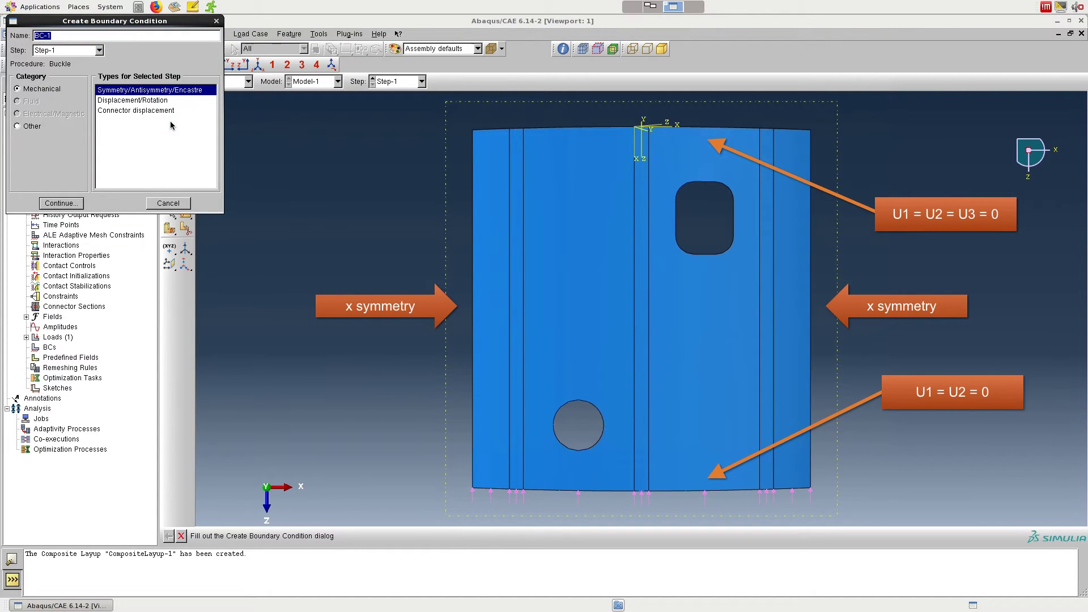
click(80, 203)
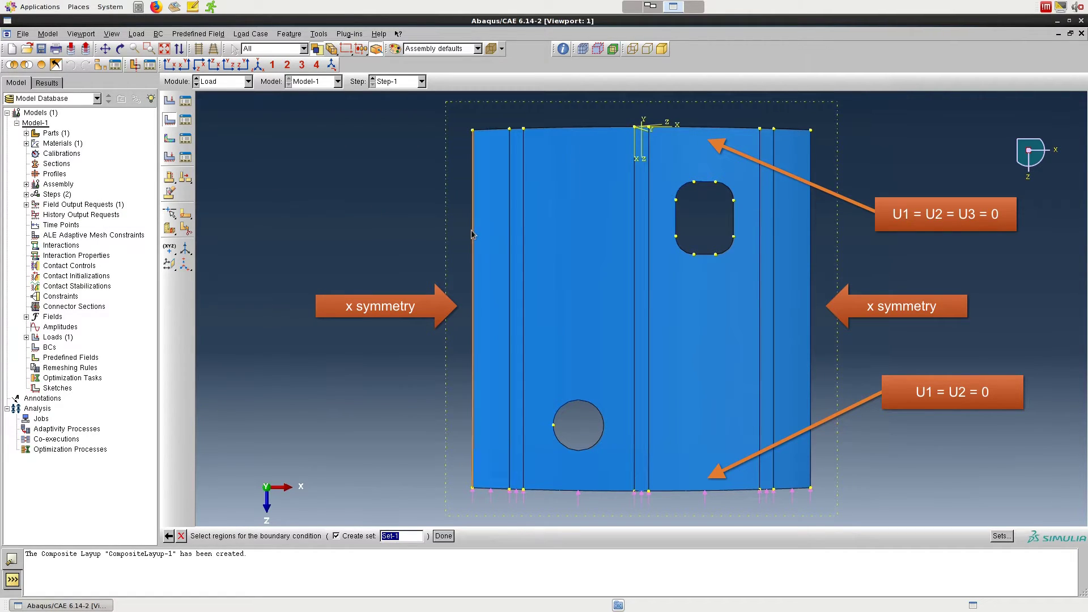
click(472, 232)
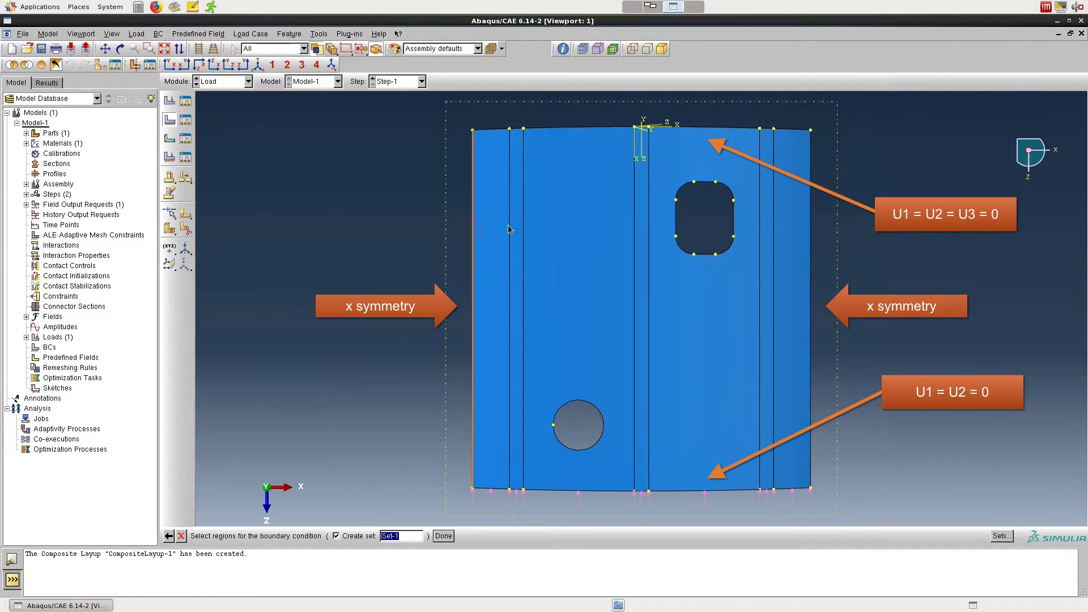
shift+click(810, 232)
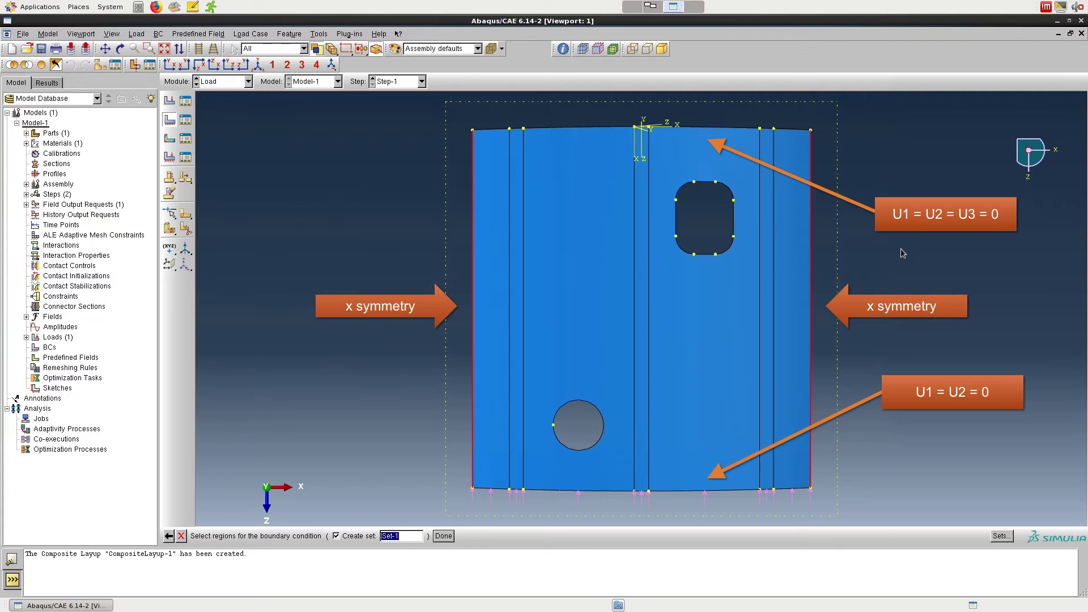
click(445, 536)
click(72, 203)
click(54, 308)
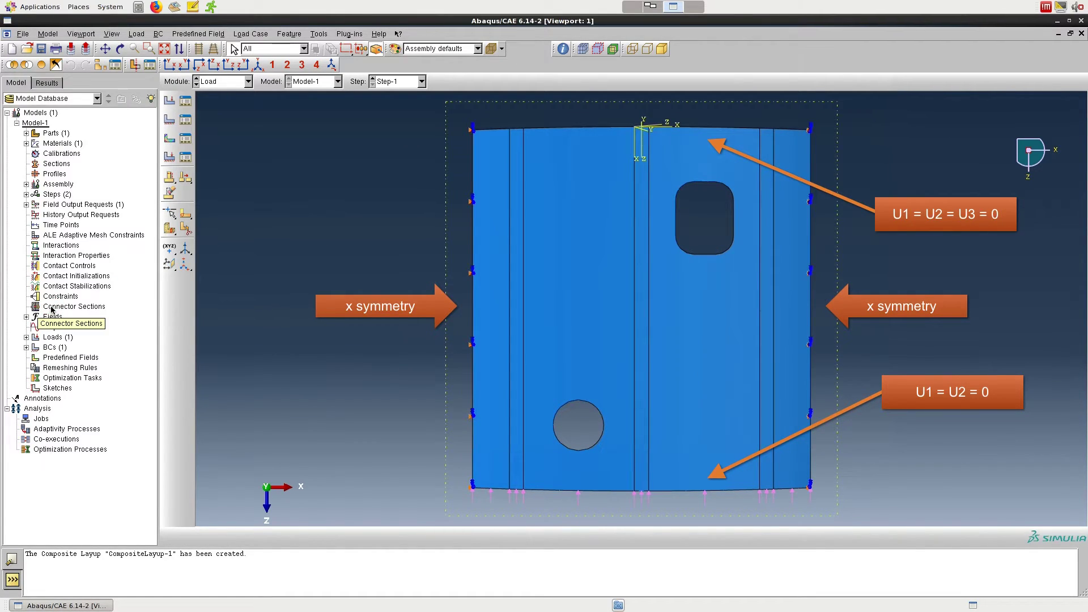
Step: Create a displacement/rotation boundary condition in Step-1 with U1 = U2 = 0 on all end edges nearest the circular cutout
click(169, 119)
click(160, 100)
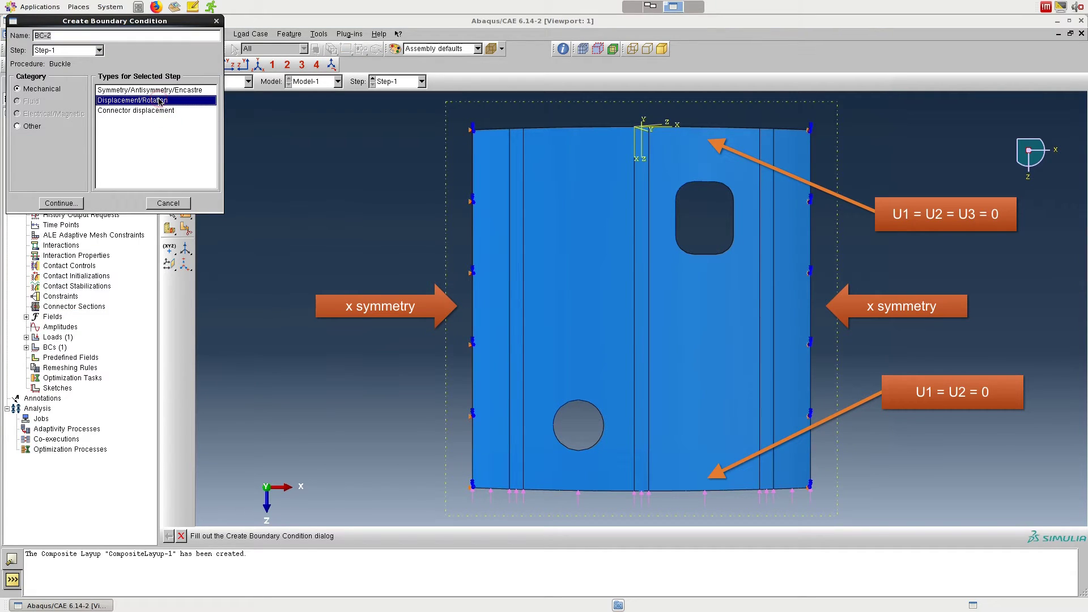
click(62, 204)
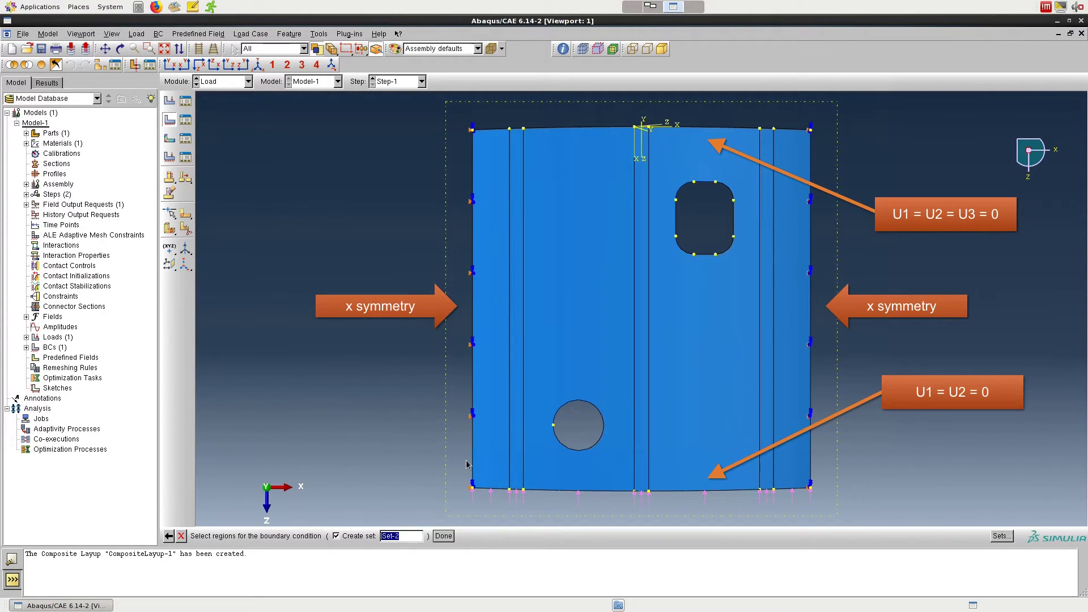
drag(452, 457, 836, 506)
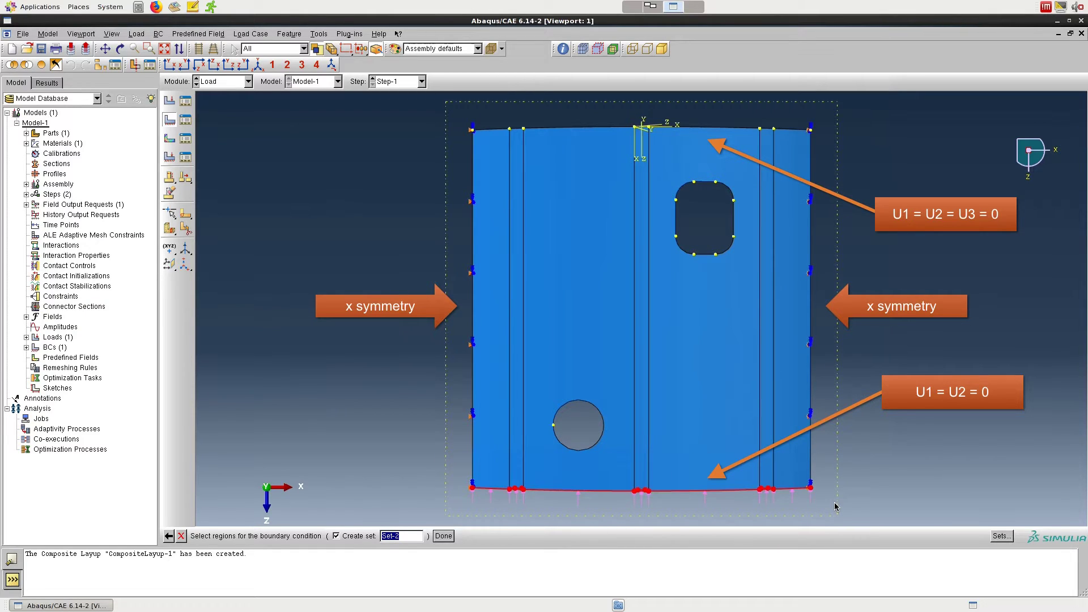
click(443, 537)
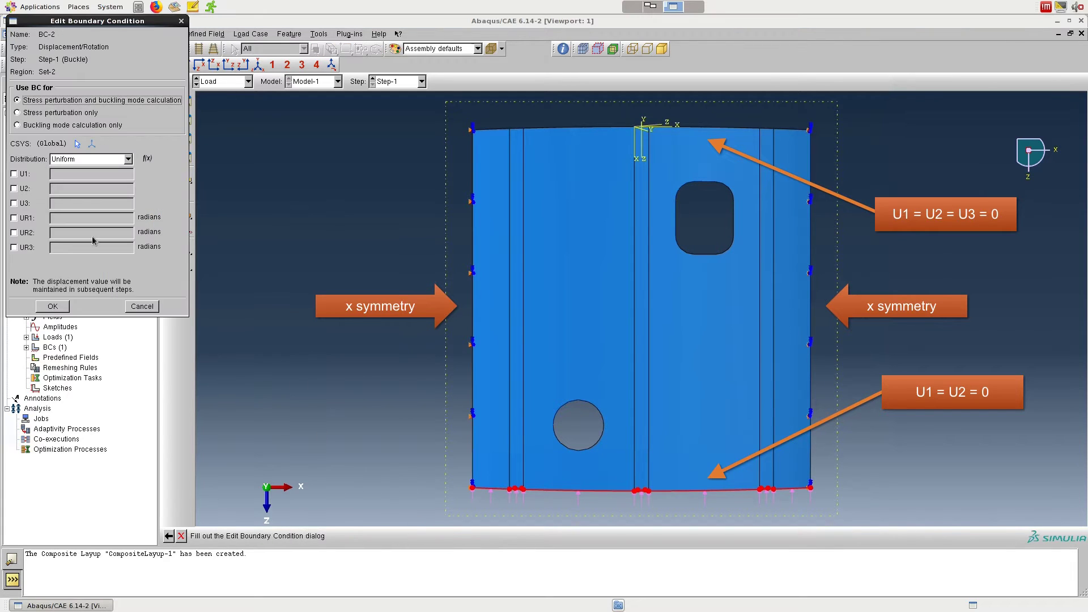
click(14, 174)
click(14, 188)
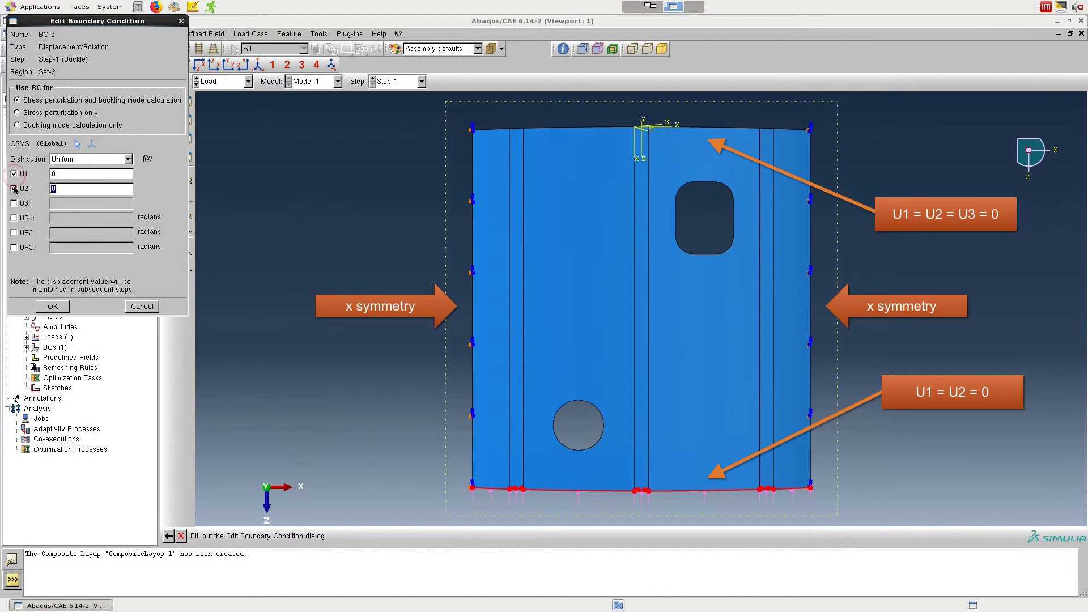
click(53, 306)
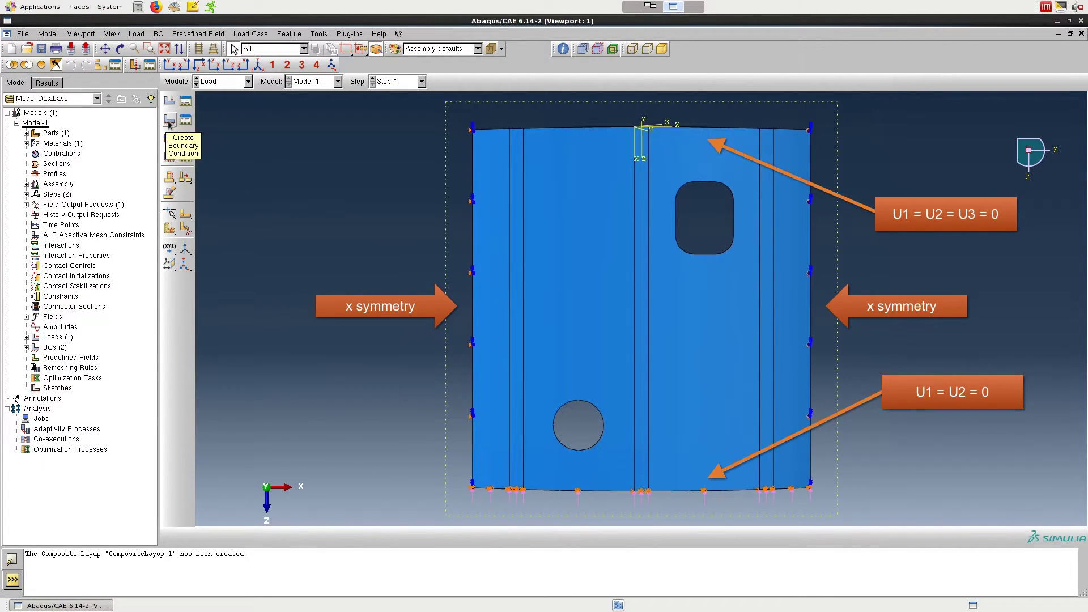
Step: Create a displacement/rotation boundary condition in Step-1 with U1 = U2 = U3 = 0 on the end edges nearest the rounded rectangular cutout
click(169, 121)
click(73, 199)
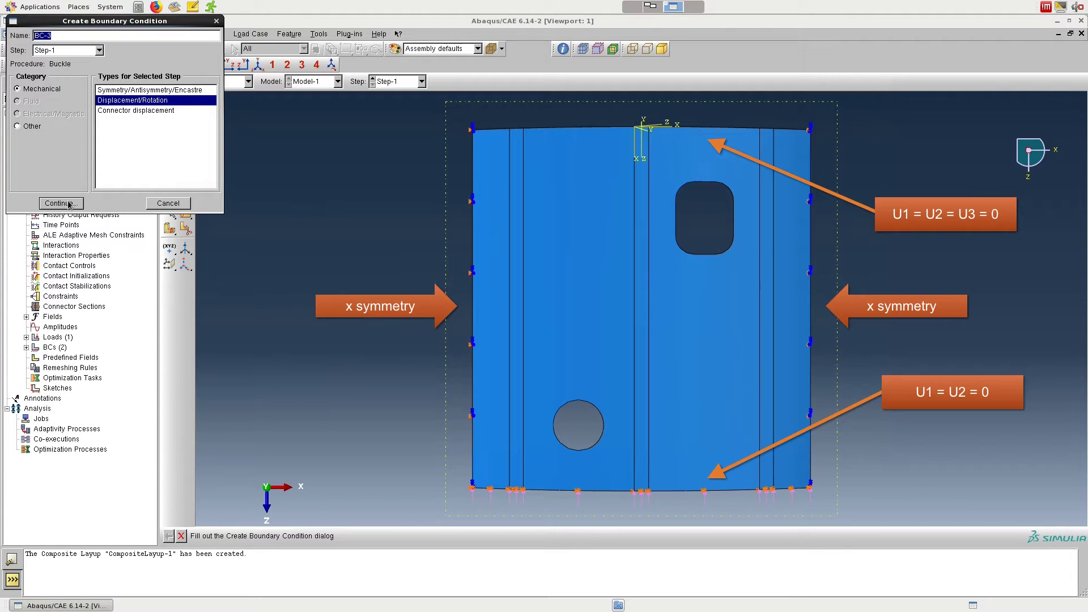
drag(421, 109, 872, 167)
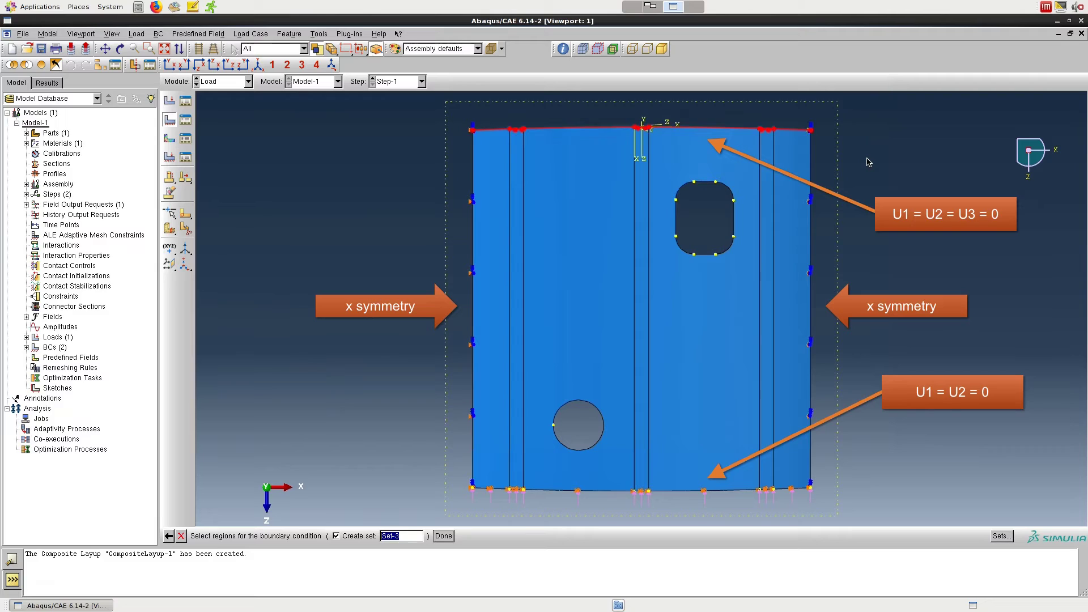
click(440, 538)
click(23, 175)
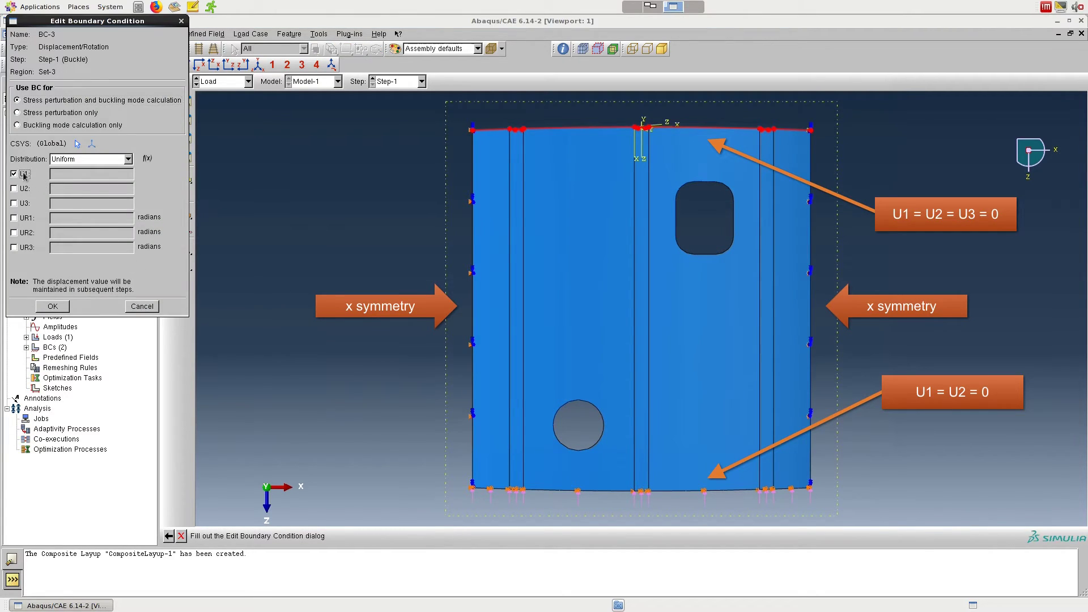
click(24, 190)
click(23, 204)
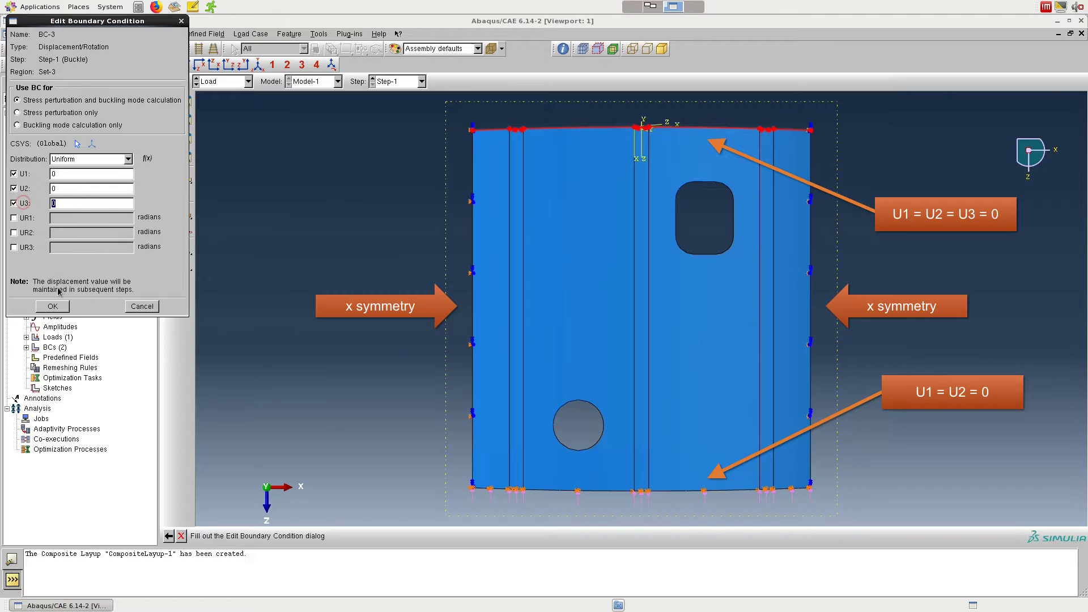
click(52, 307)
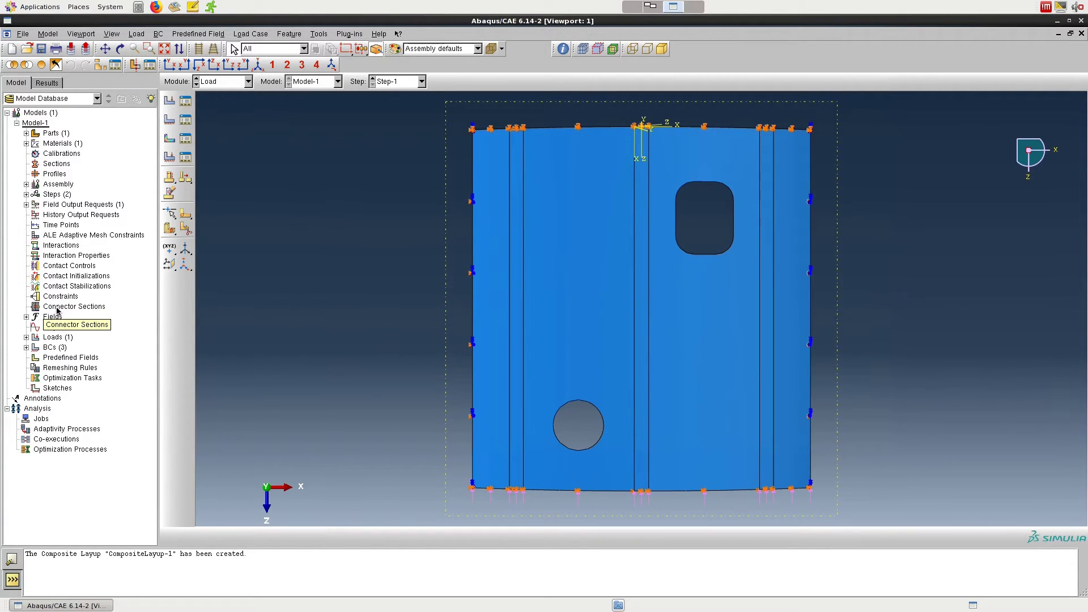
Step: Switch to the Mesh module and assign global seeds to the panel assembly with curvature control enabled
click(248, 81)
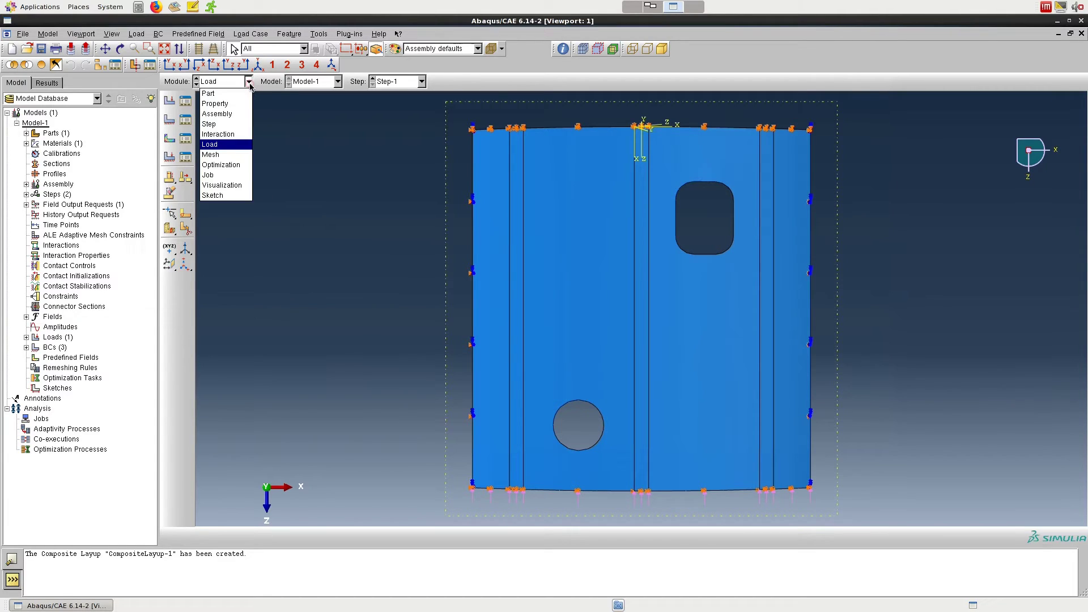
click(230, 154)
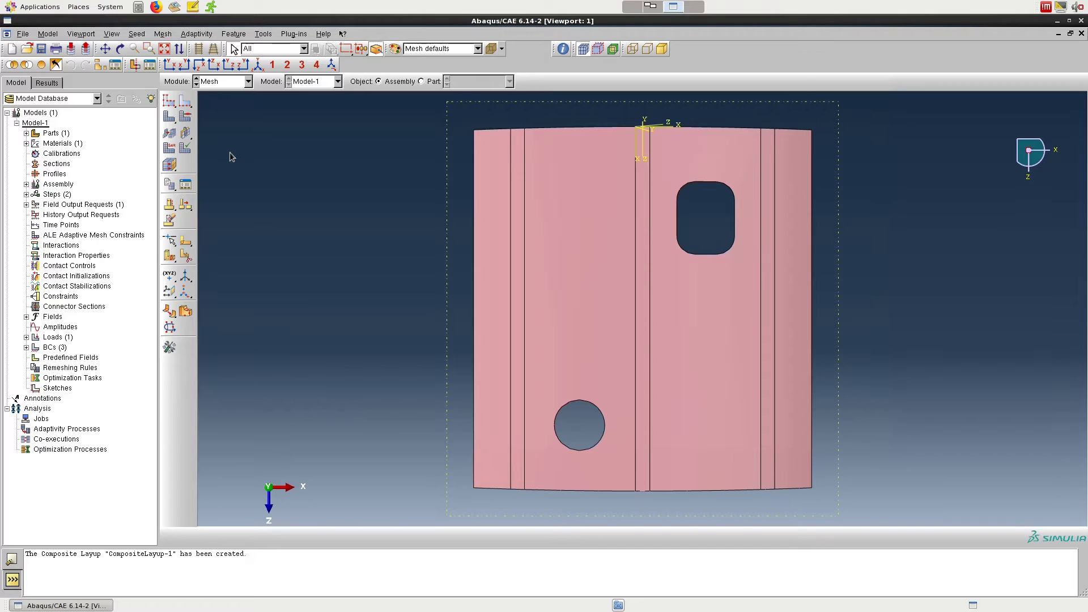
click(168, 102)
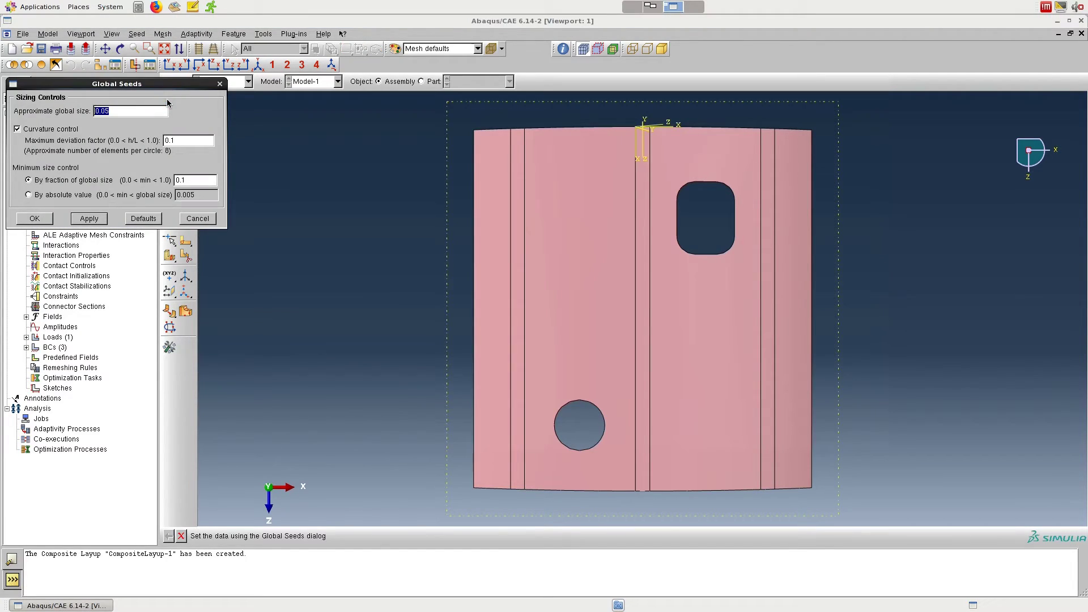
click(146, 113)
click(39, 219)
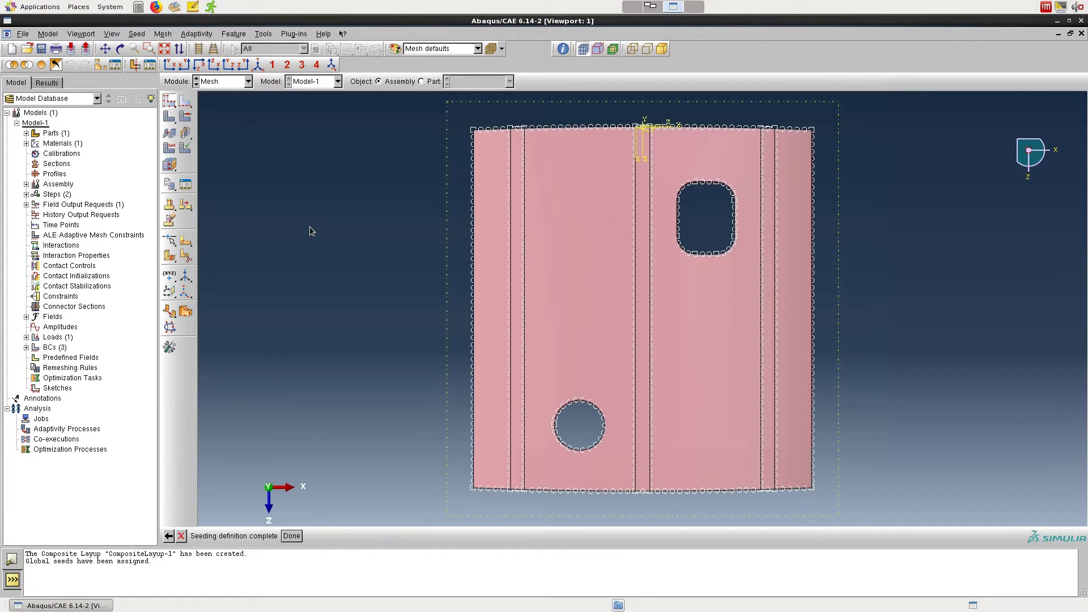
Step: Create a datum plane offset 0.5 from the XY principal plane, across the middle of the panel's length
click(169, 293)
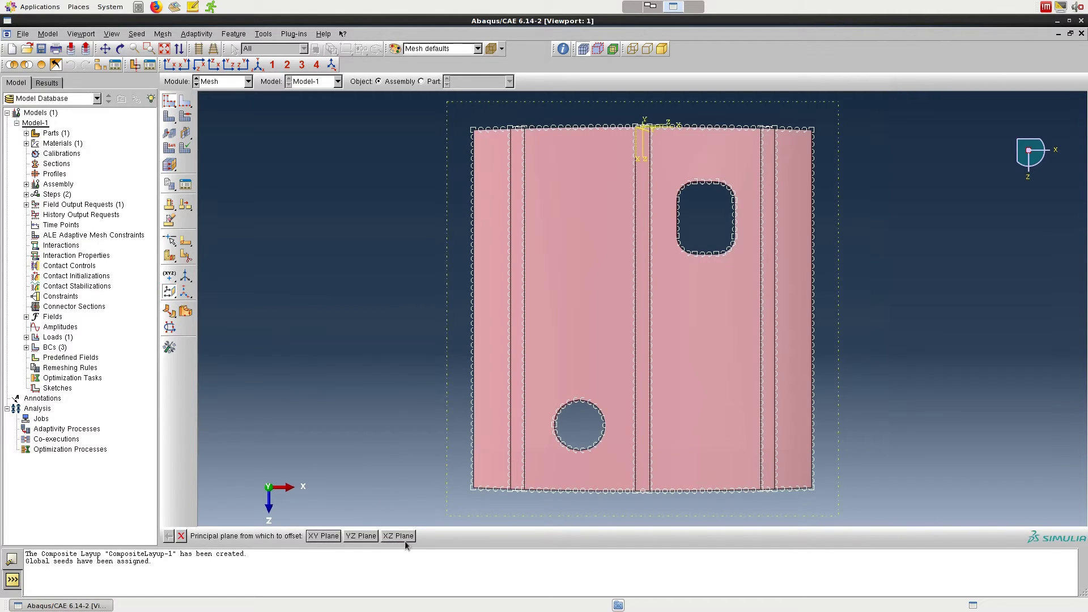
click(321, 536)
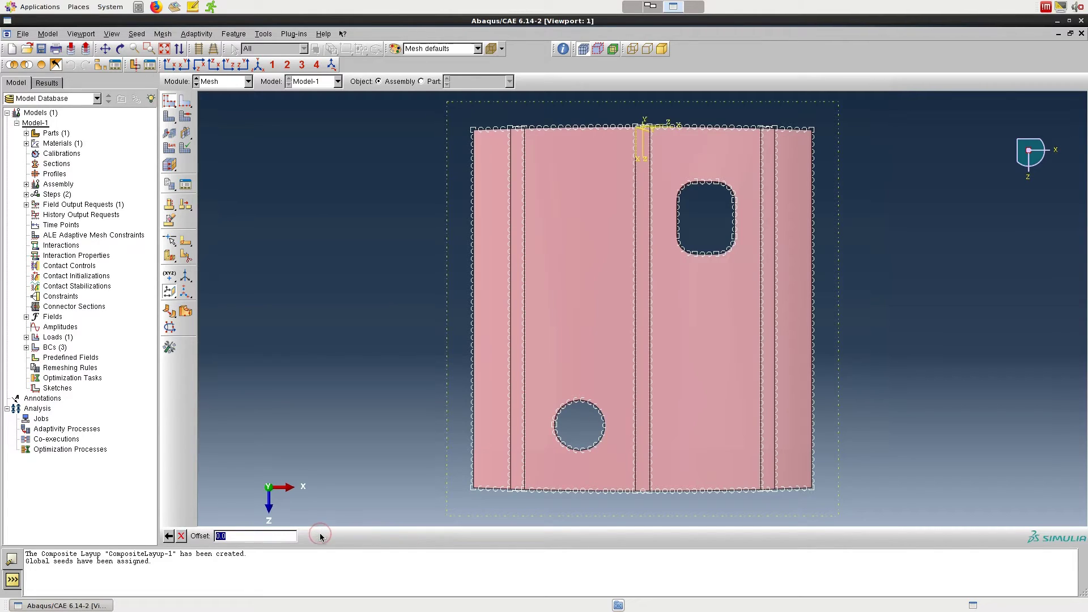
text(.5)
key(Return)
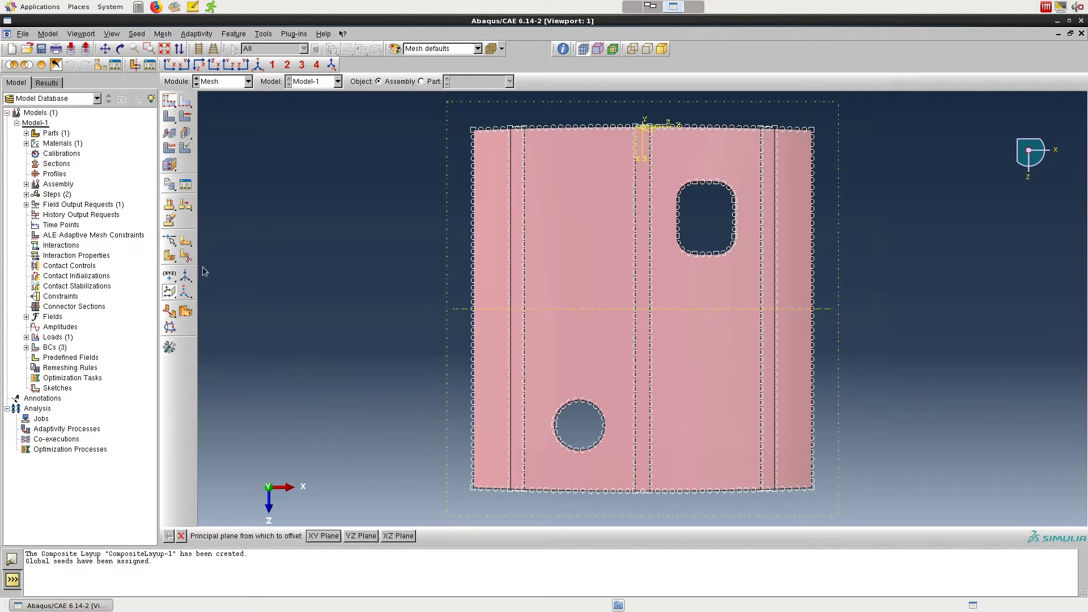
Step: Partition the two skin faces containing the circular and rounded rectangular cutouts with the mid-length datum plane
click(185, 256)
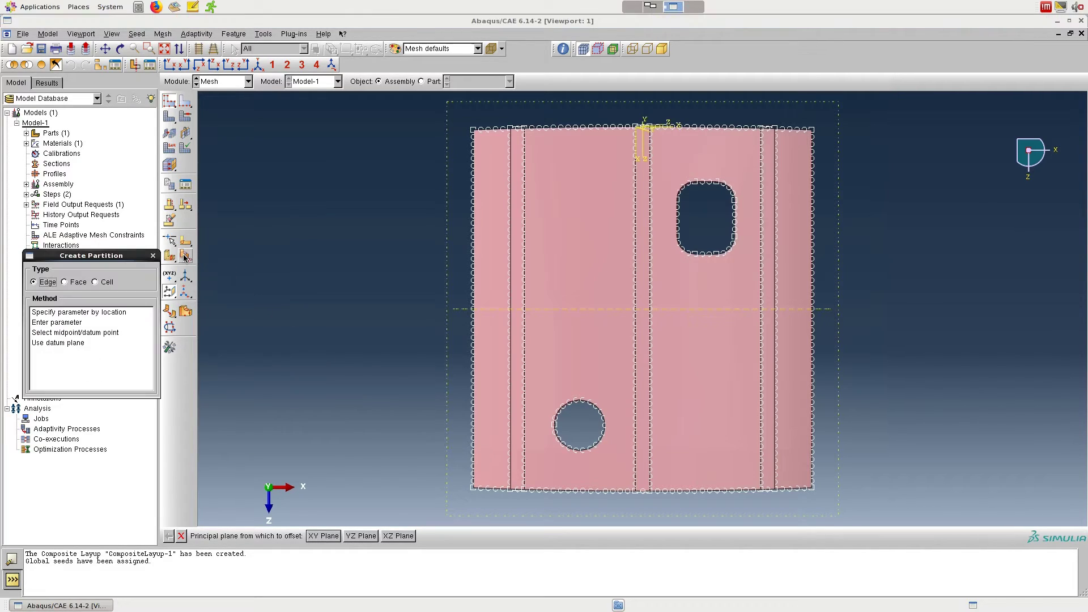
click(65, 283)
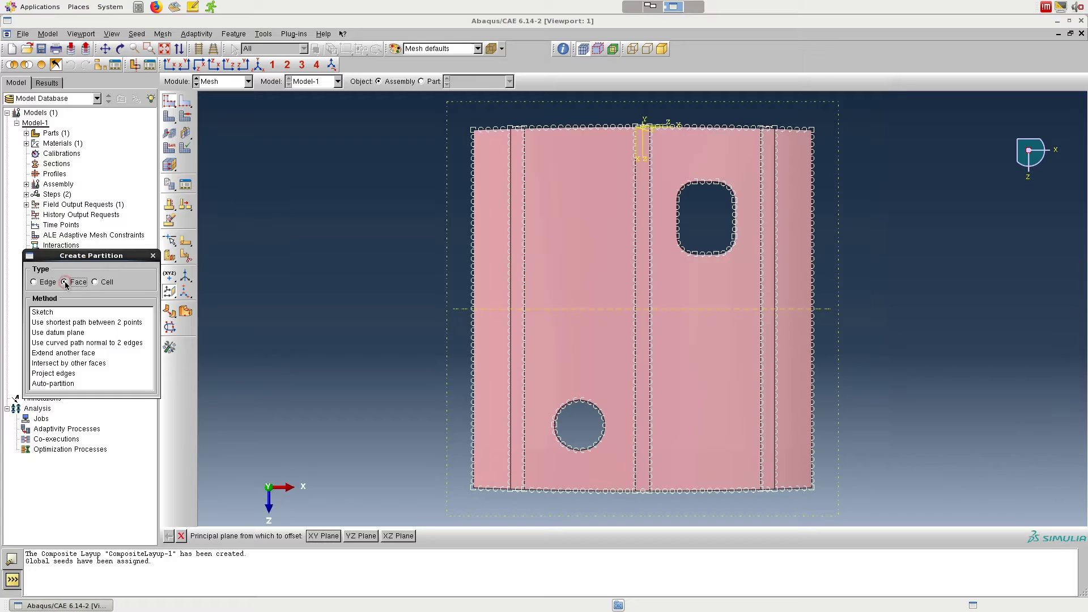
click(70, 334)
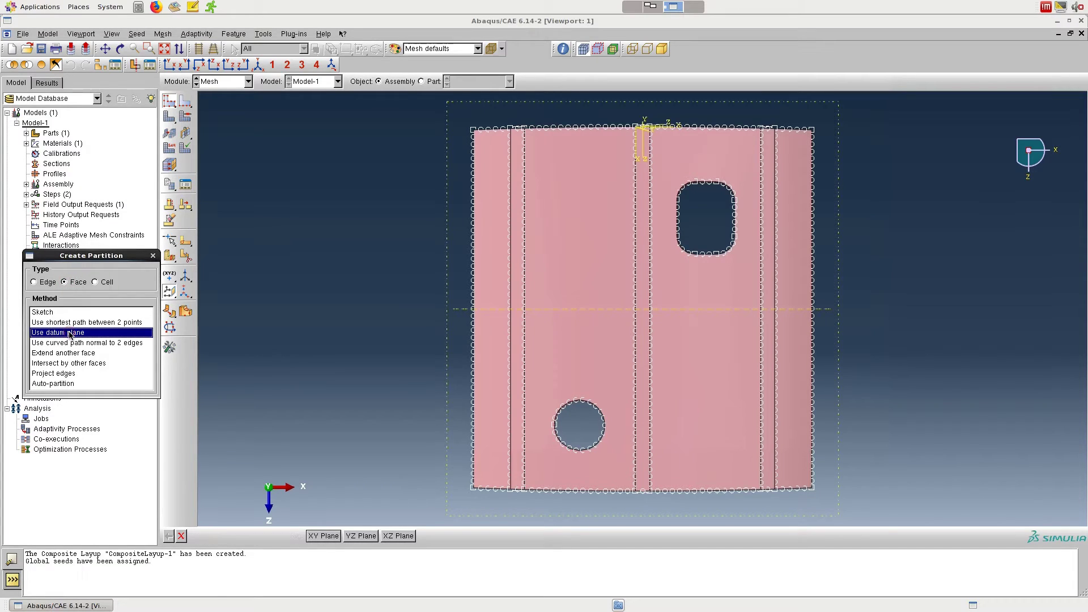
click(559, 352)
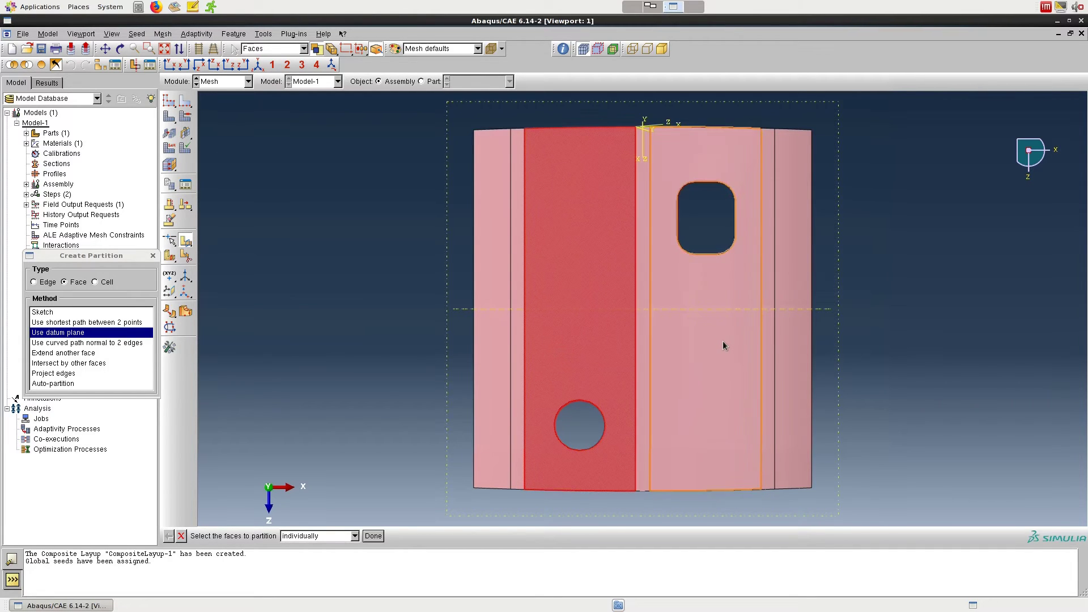
shift+click(723, 342)
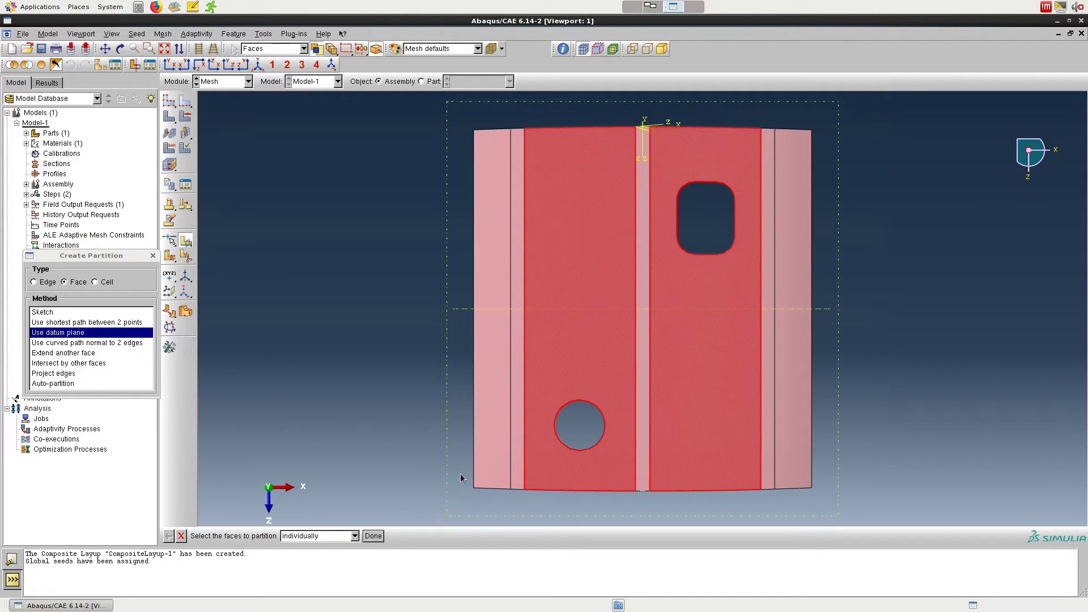
click(373, 536)
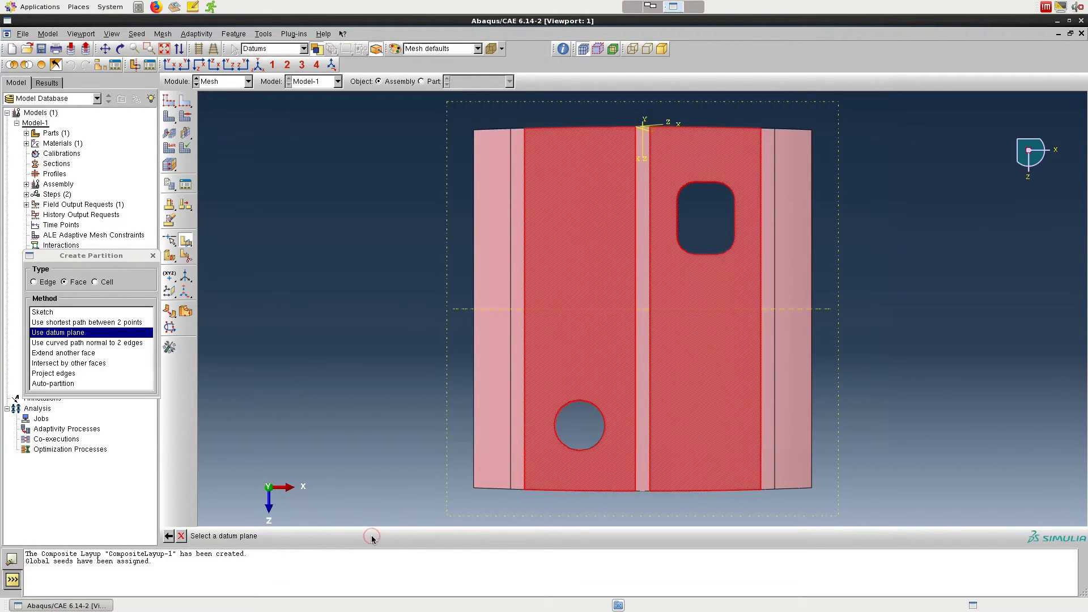
click(465, 310)
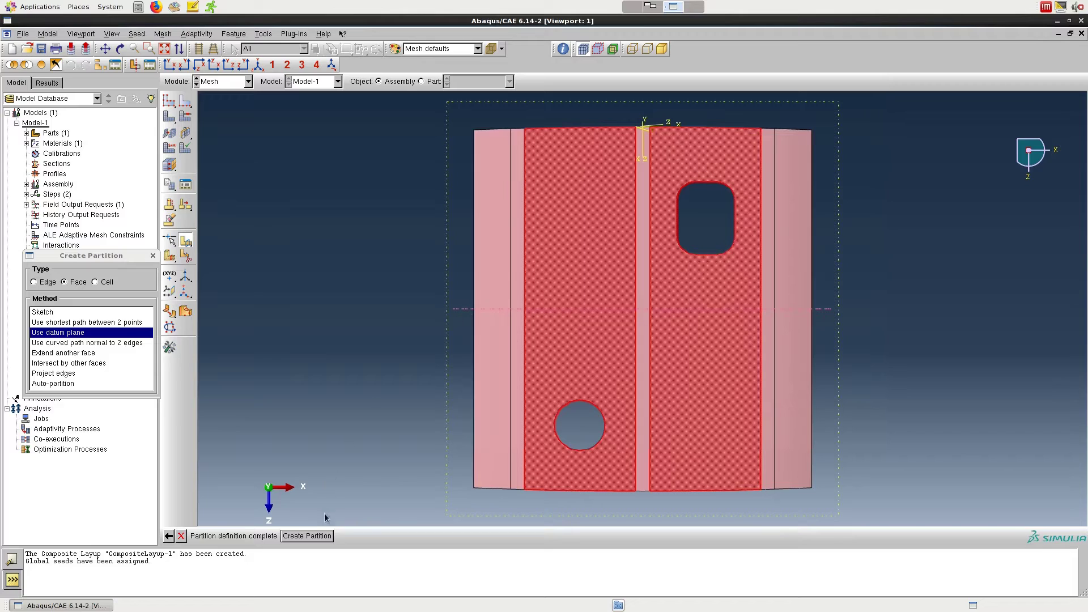
click(306, 536)
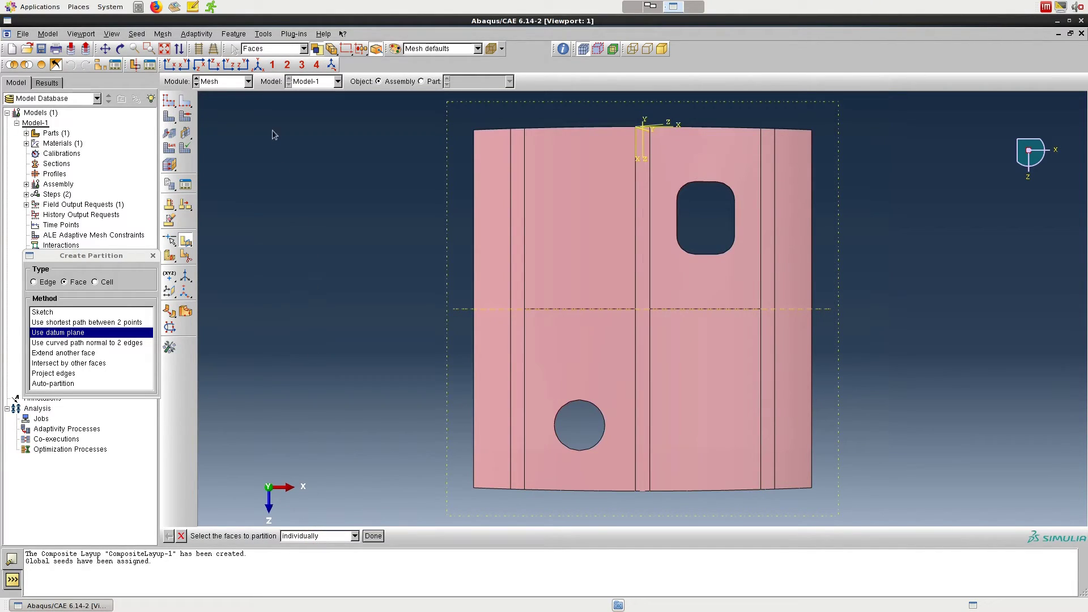
Step: Start a sketch partition of the two skin faces containing the cutouts, using the horizontal datum plane and Through All projection
click(259, 65)
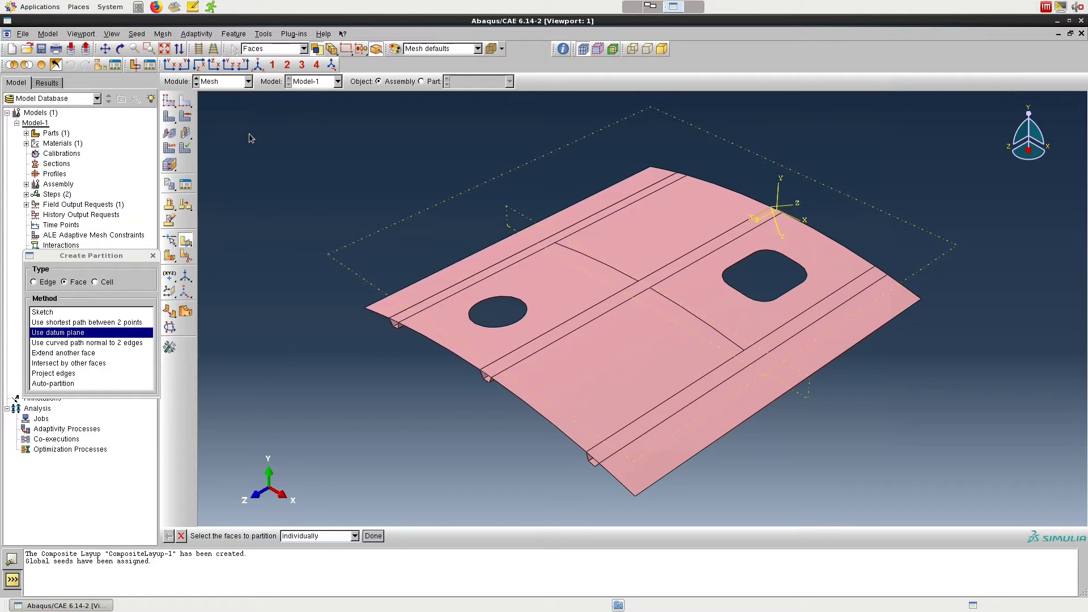
drag(75, 256, 95, 228)
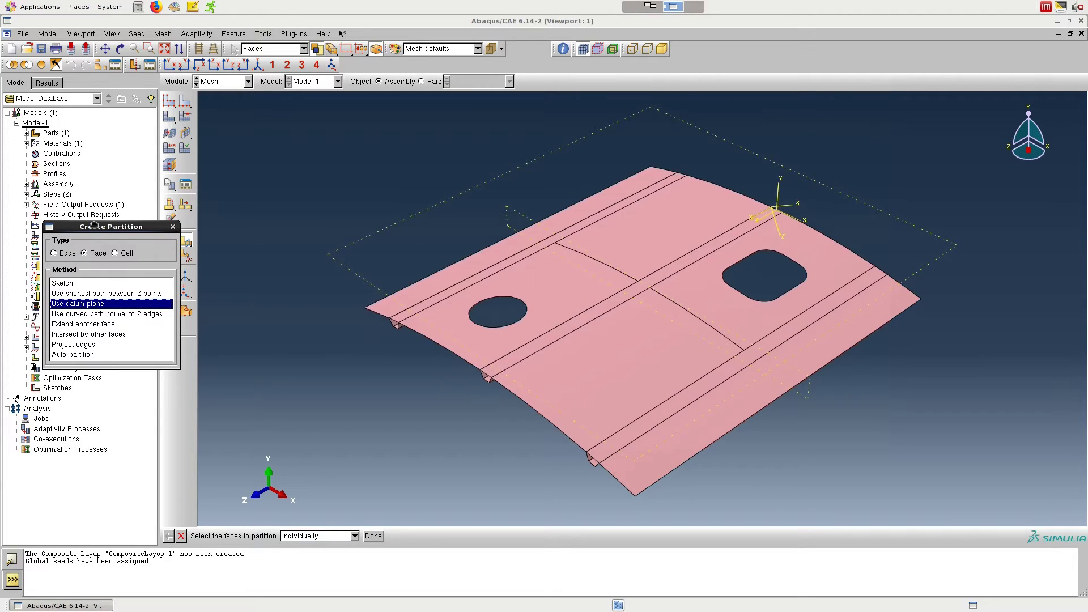
click(83, 284)
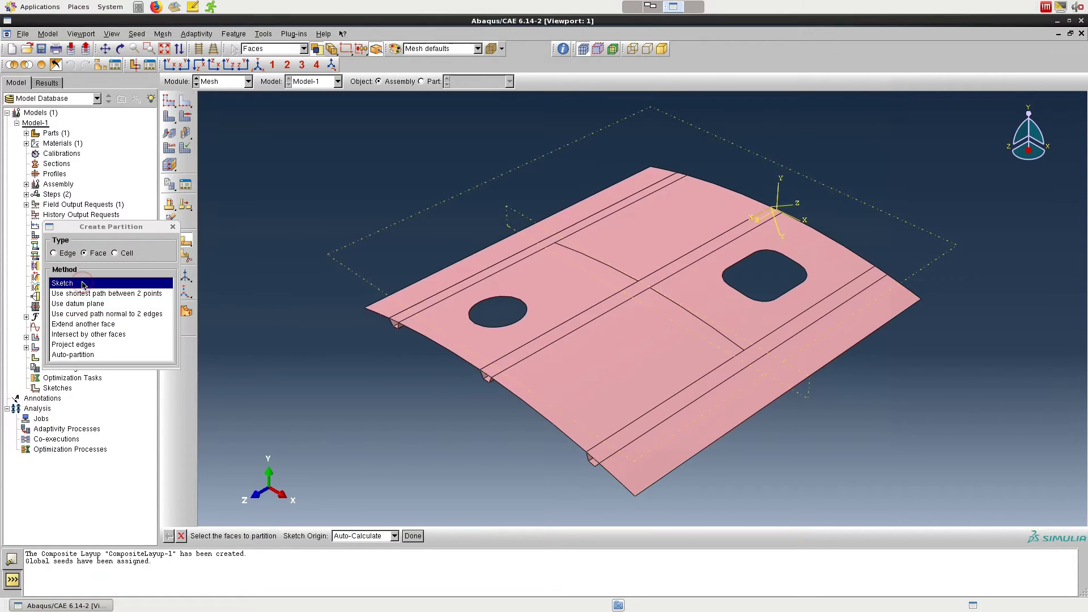
click(556, 290)
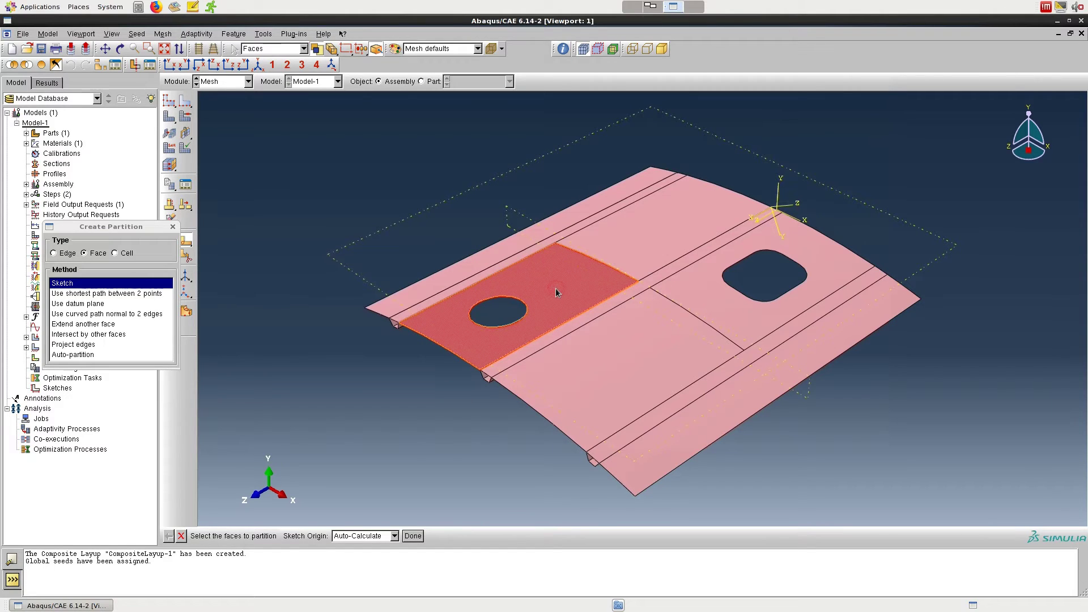
shift+click(700, 293)
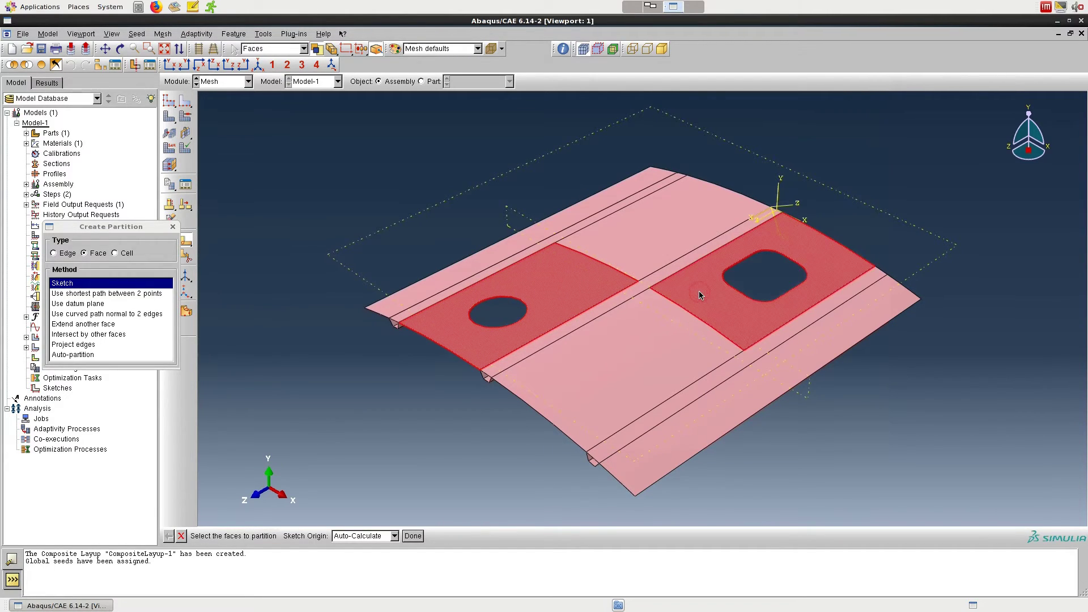
click(413, 536)
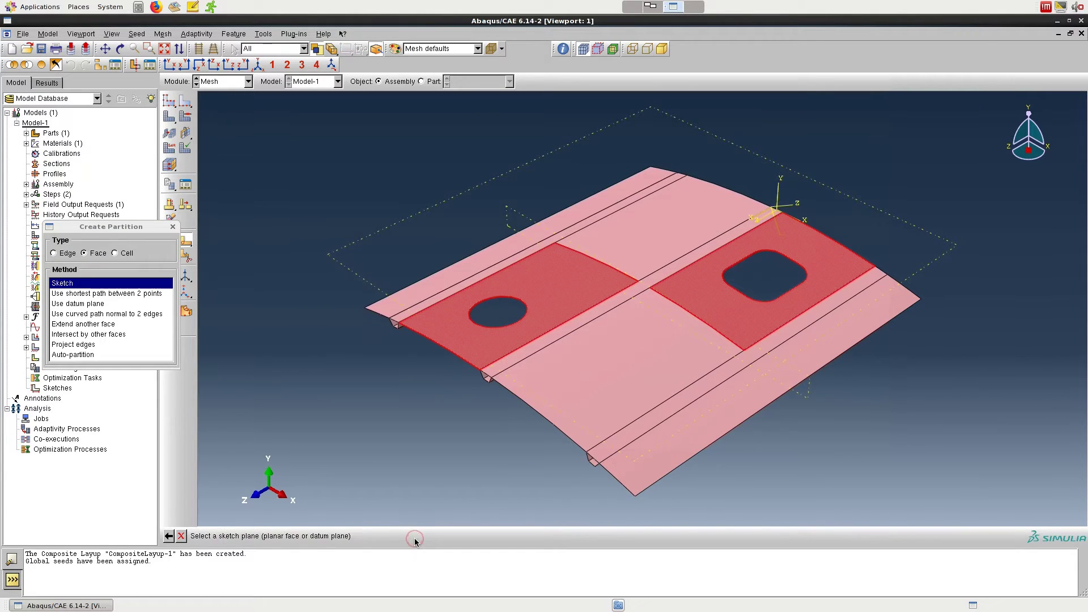
click(344, 252)
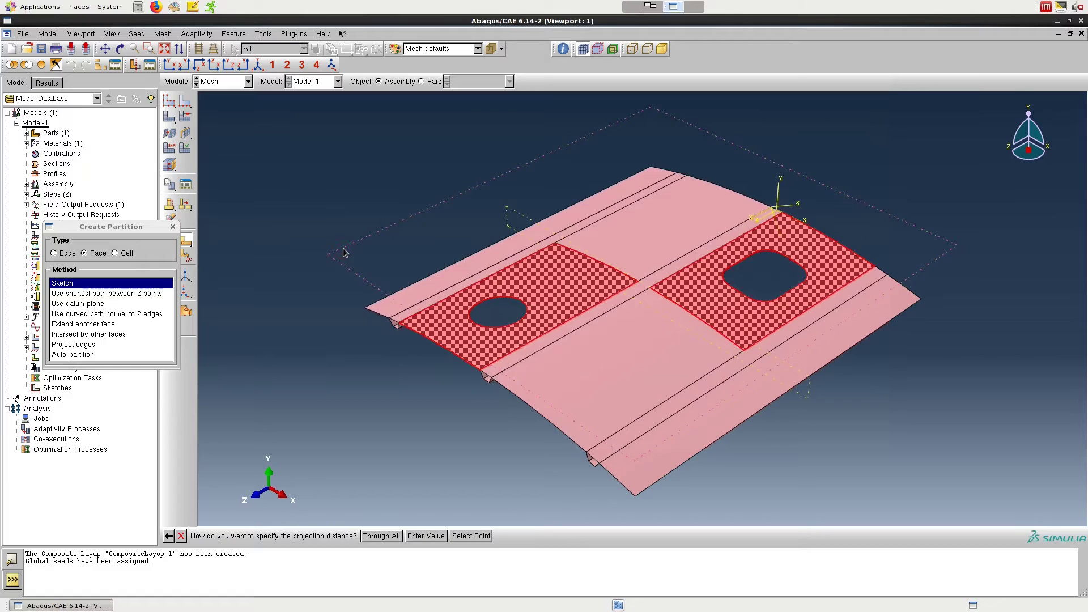
click(380, 535)
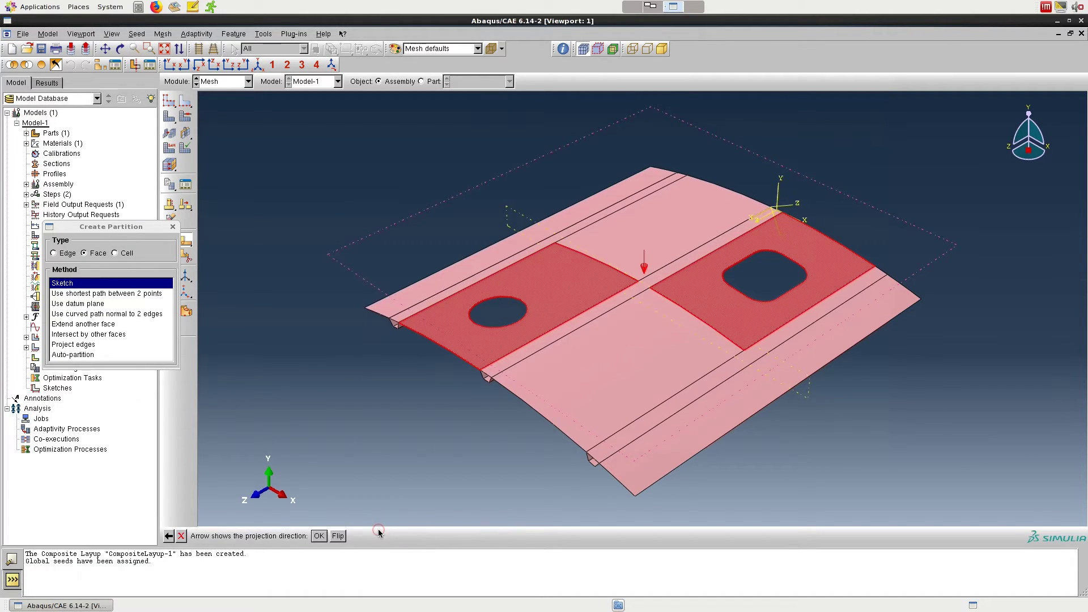
click(319, 536)
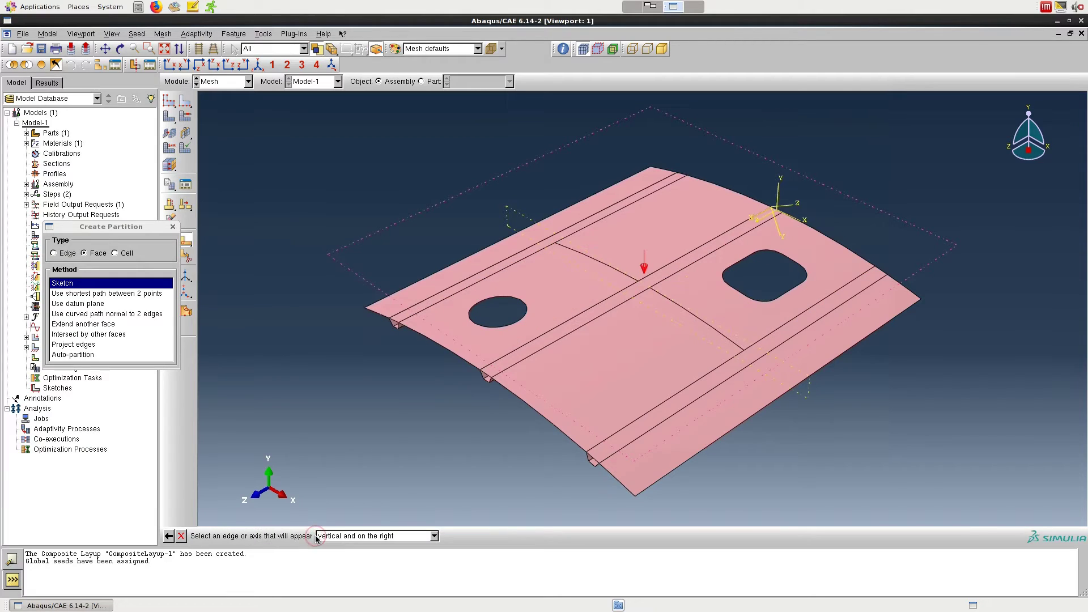
click(432, 274)
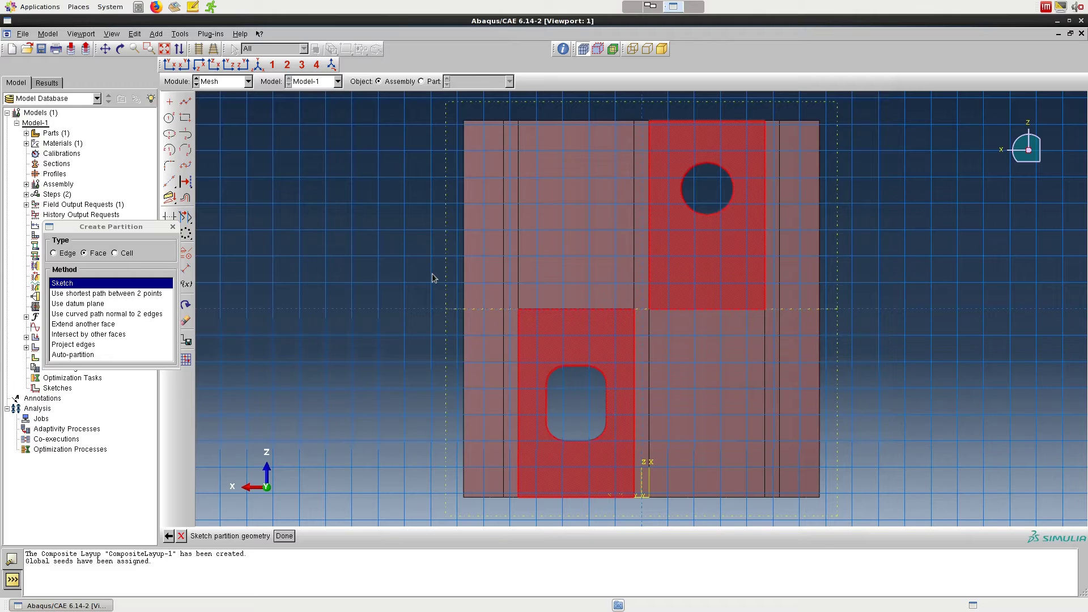
Step: Sketch a circle around the circular cutout with its center at 0.174,0.32 and a perimeter point at 0.264,0.32
click(169, 117)
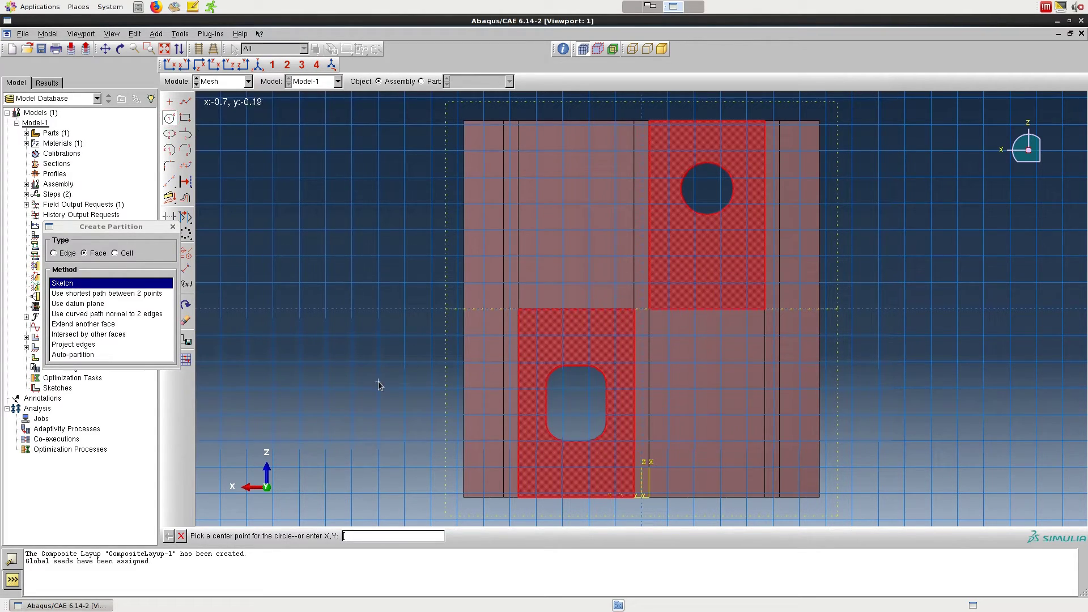
text(0.174,)
key(BackSpace)
text(,0.32)
key(Return)
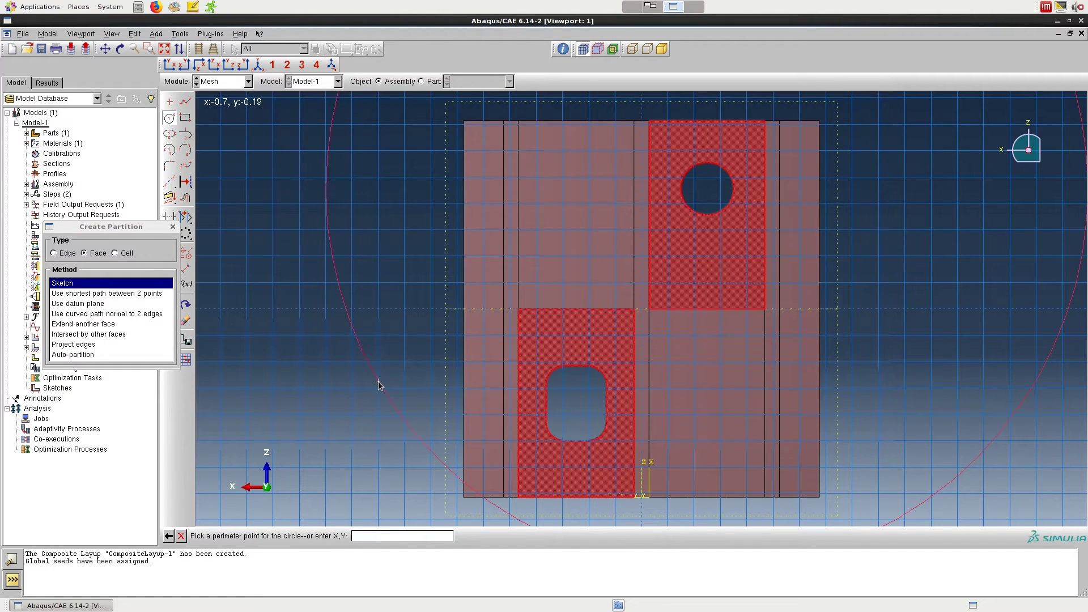
text(0.264,0.32)
key(Return)
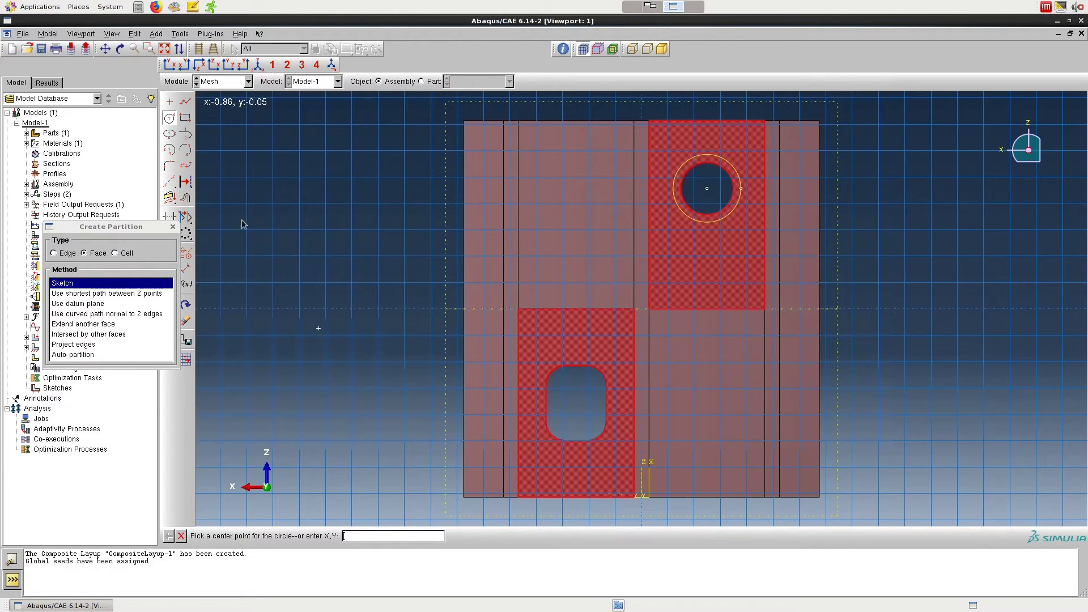
key(Escape)
Step: Sketch a rectangle around the rounded rectangular cutout with opposite corners at -0.274,-0.37 and -0.074,-0.13
click(186, 117)
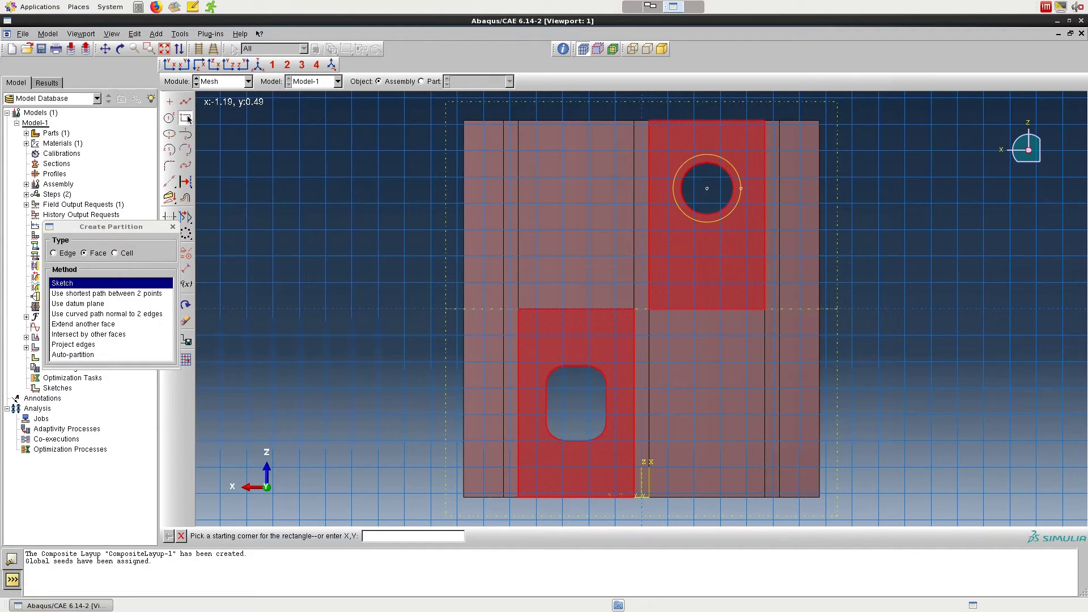
text(-0.274,-0.37)
key(Return)
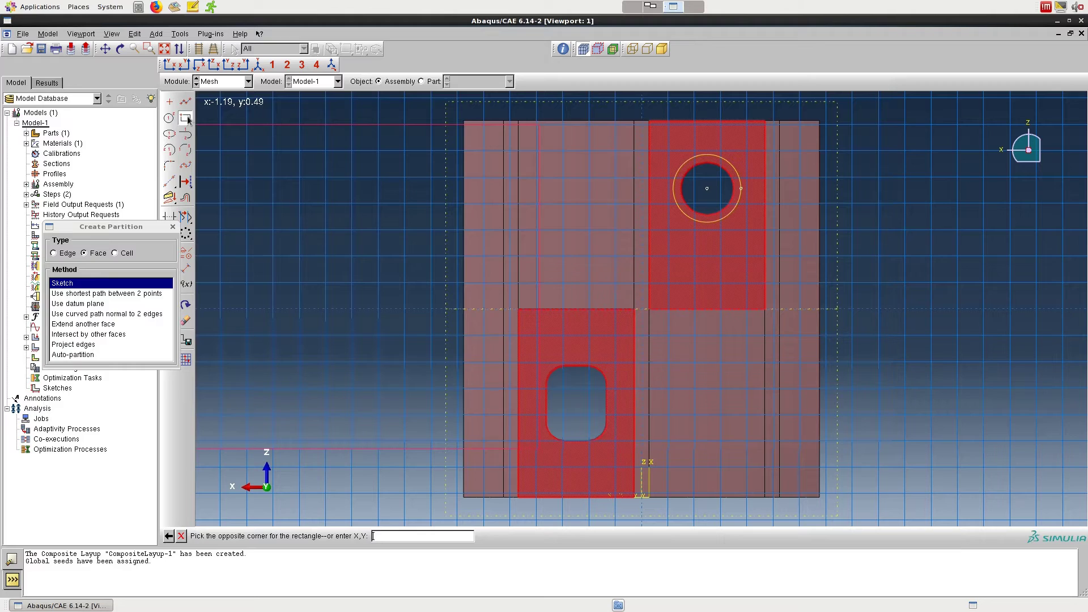
text(-0.07)
text(4,)
text(0)
text(-0)
text(.13)
key(Return)
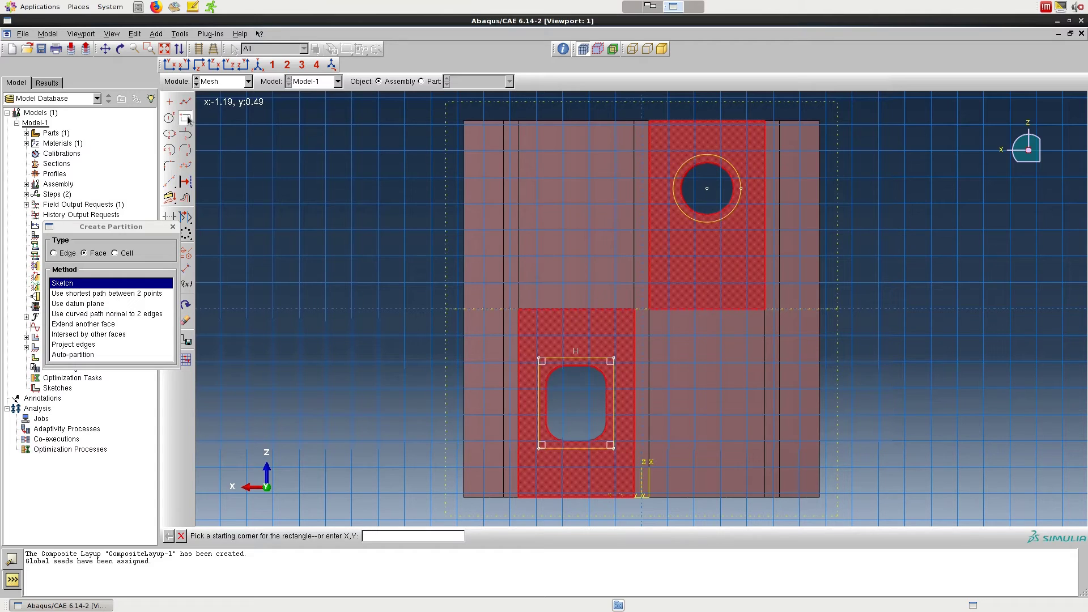
Step: Fillet the rectangle's four corners with a 0.07 radius and complete the sketch partition of the skin faces
click(171, 169)
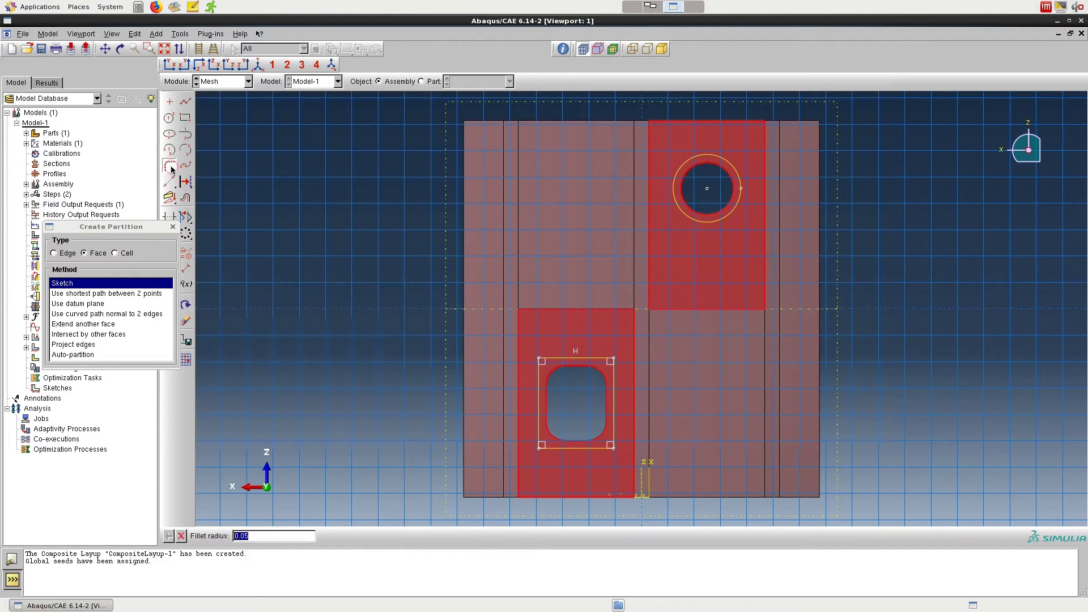
text(0.07)
key(Return)
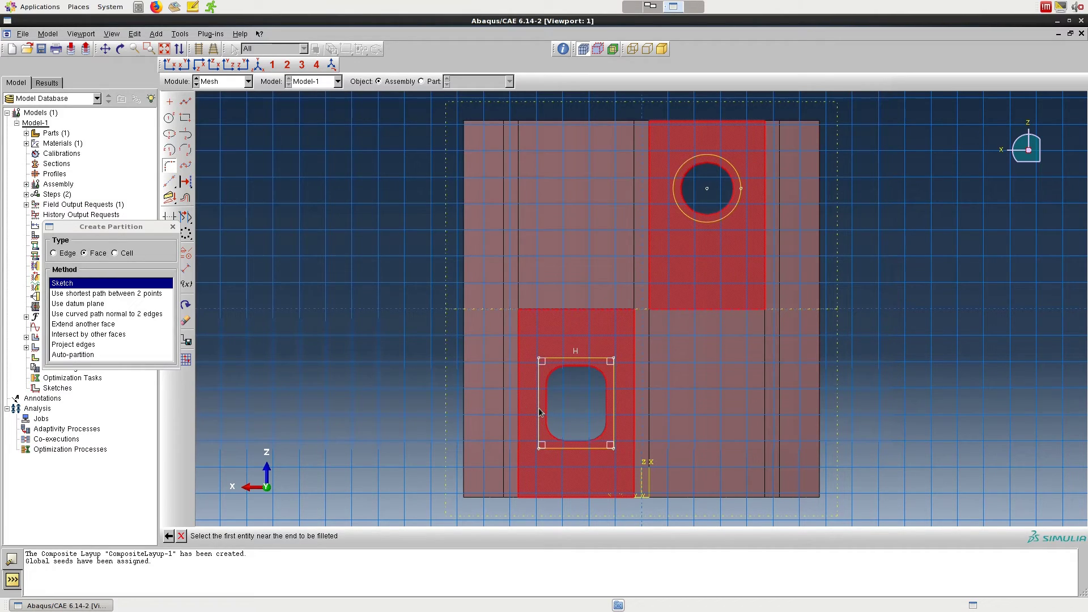
click(564, 371)
click(576, 363)
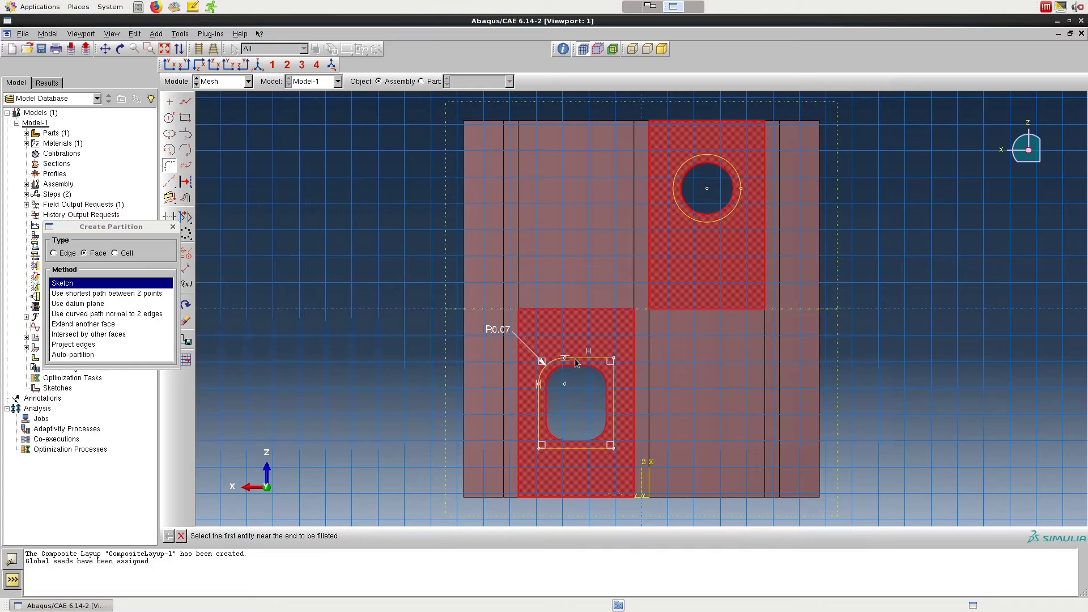
click(593, 358)
click(614, 399)
click(614, 423)
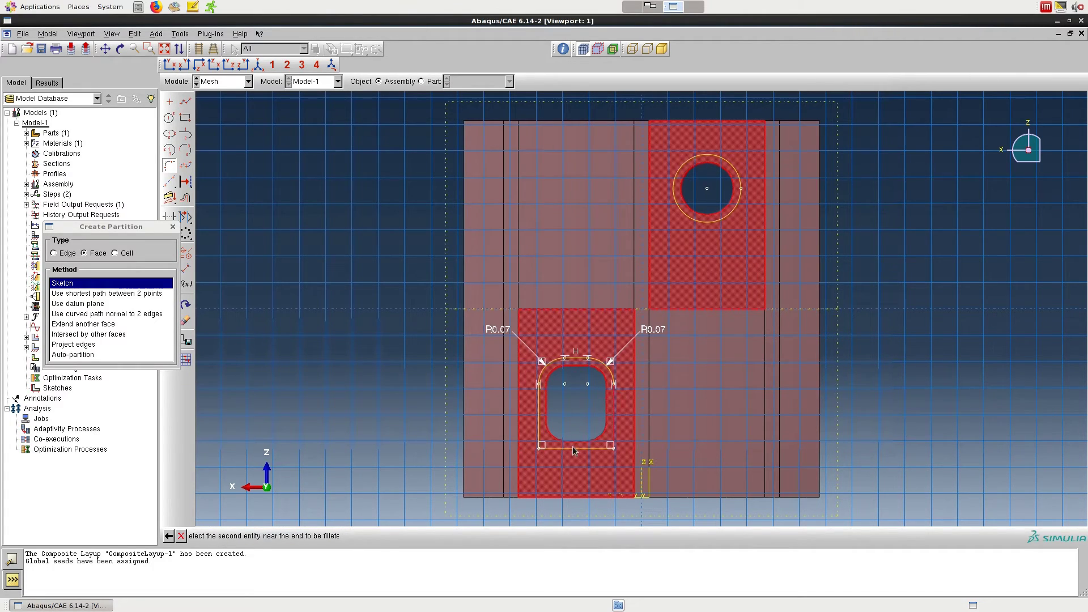
click(575, 450)
click(541, 412)
click(561, 449)
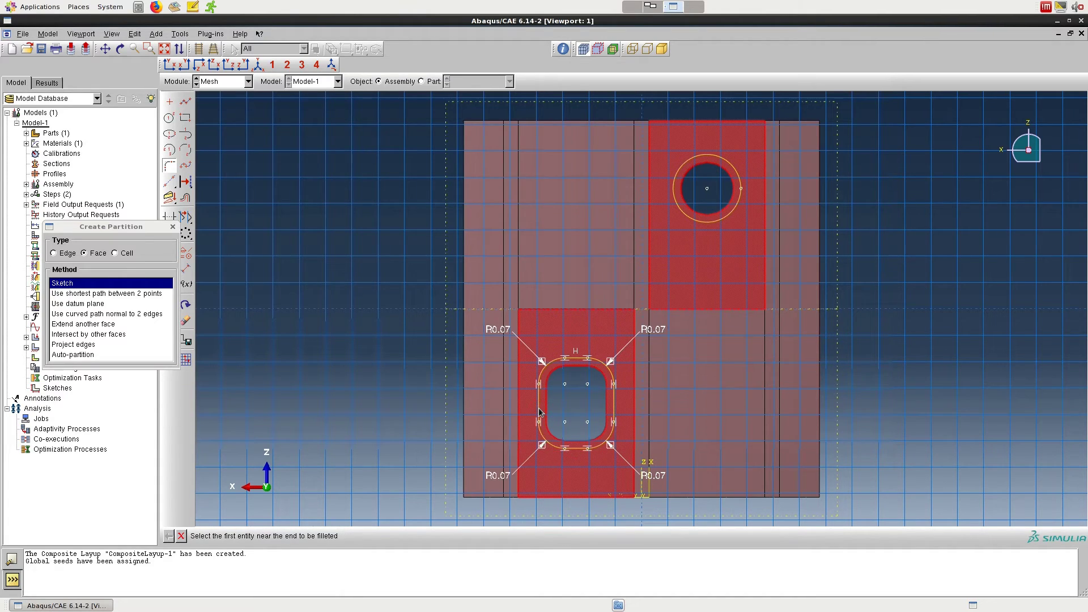
click(180, 536)
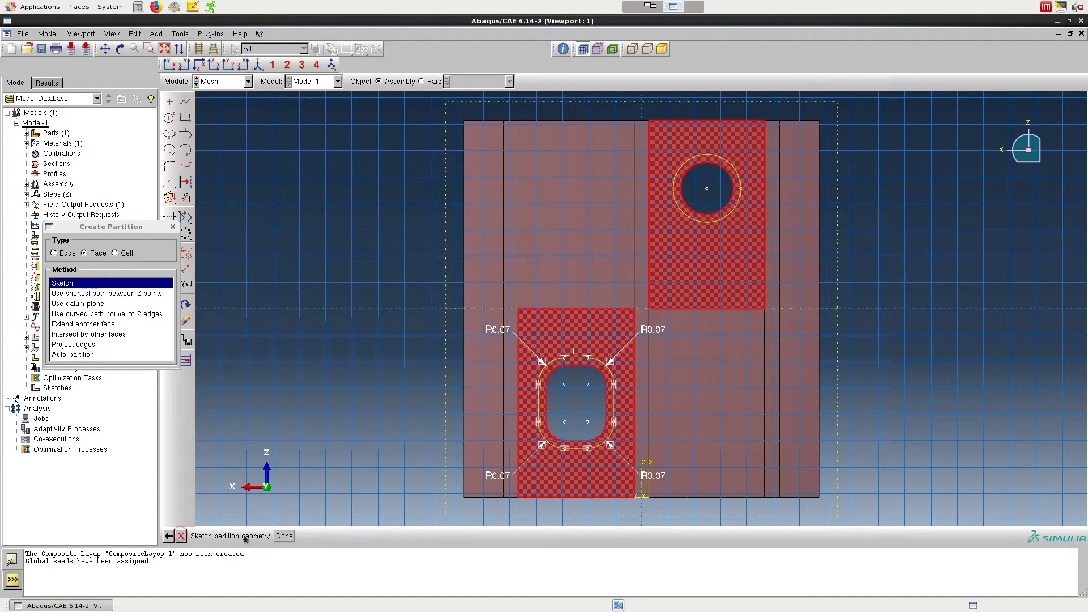
click(285, 537)
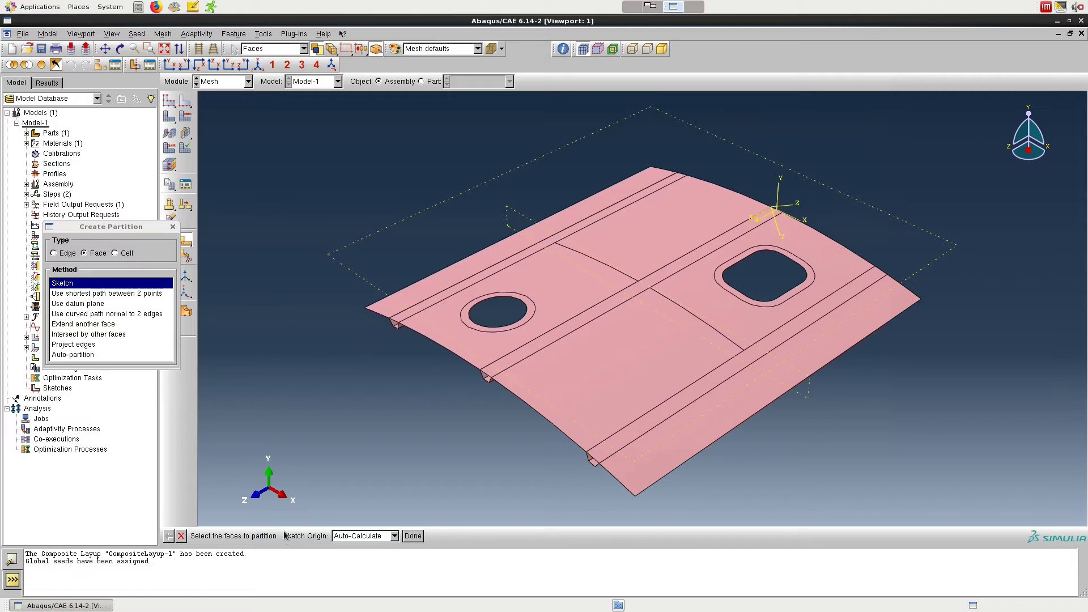
click(172, 226)
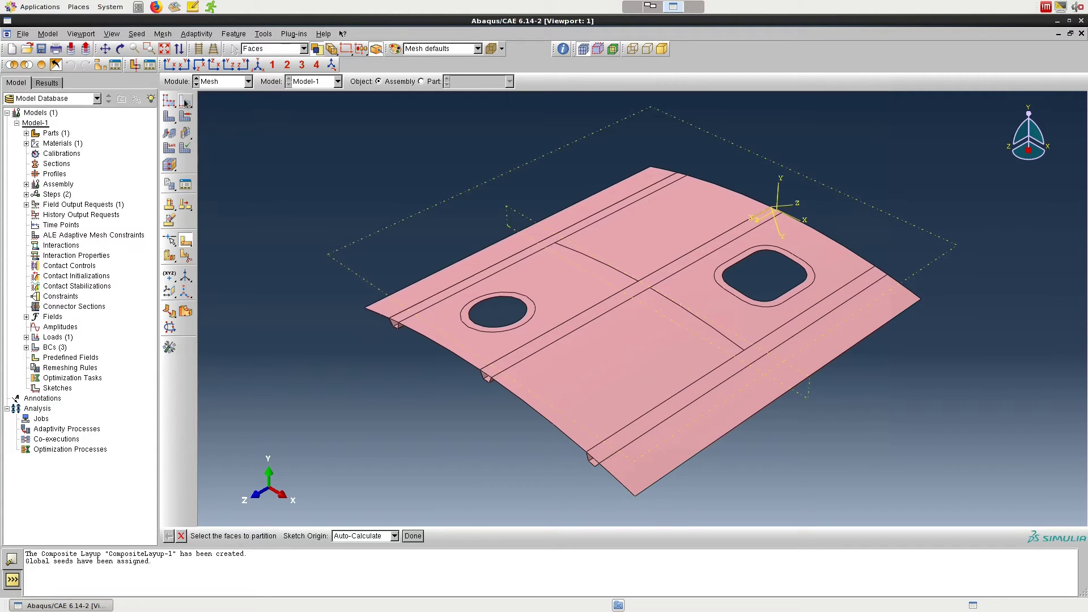
Step: Assign local seeds by number to the edges of the circular cutout and its surrounding partition ring
drag(185, 102, 195, 107)
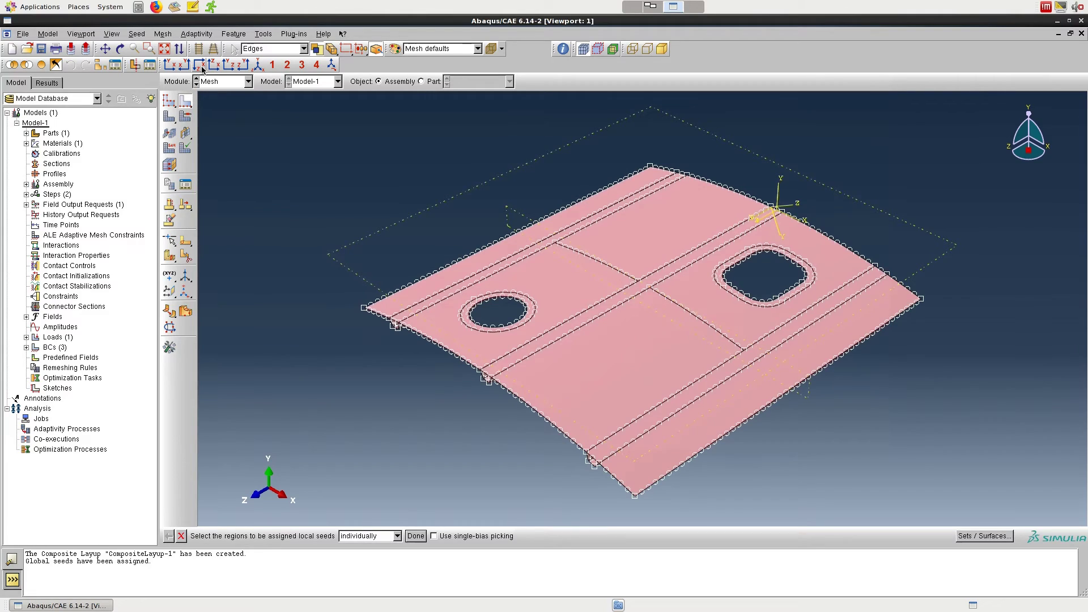
click(202, 68)
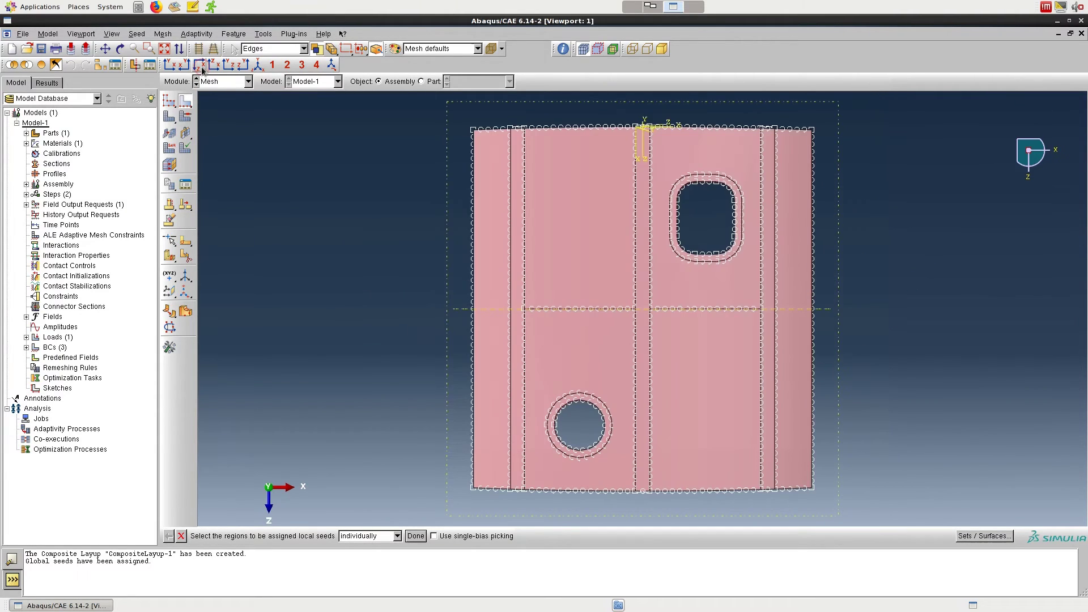
drag(538, 473, 622, 357)
click(408, 537)
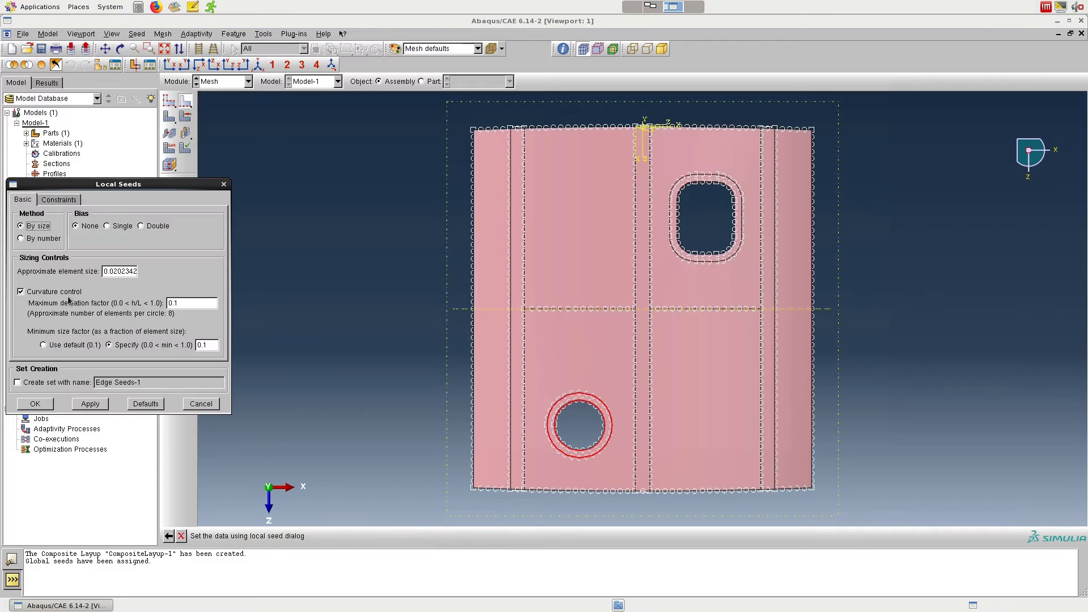
click(43, 239)
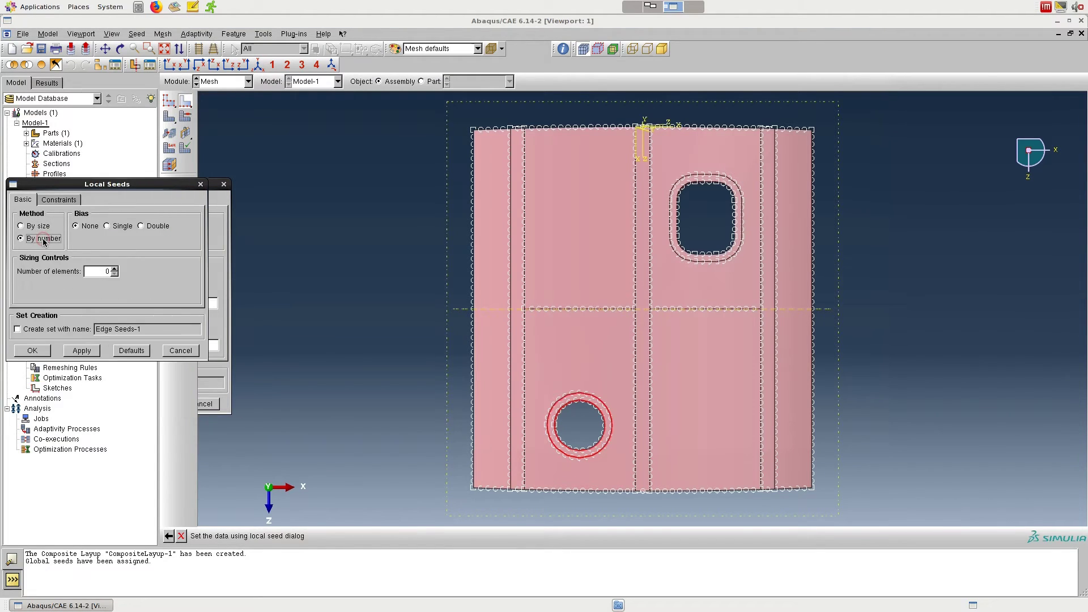
click(101, 271)
click(40, 350)
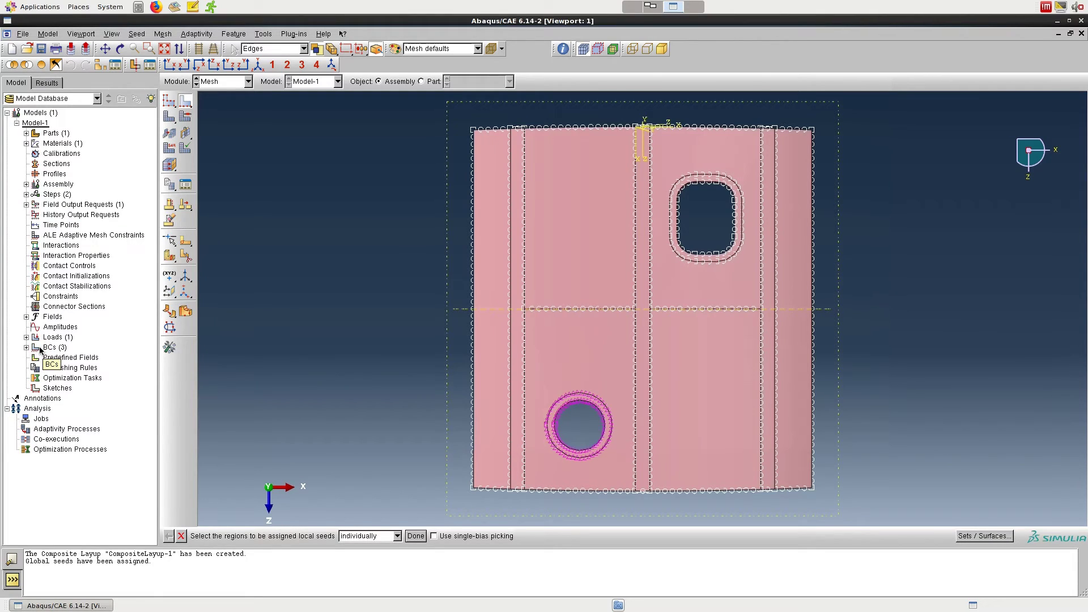
Step: Assign local seeds by size, with an approximate element size of 0.01, to the edges around the rounded rectangular cutout
drag(660, 291, 755, 157)
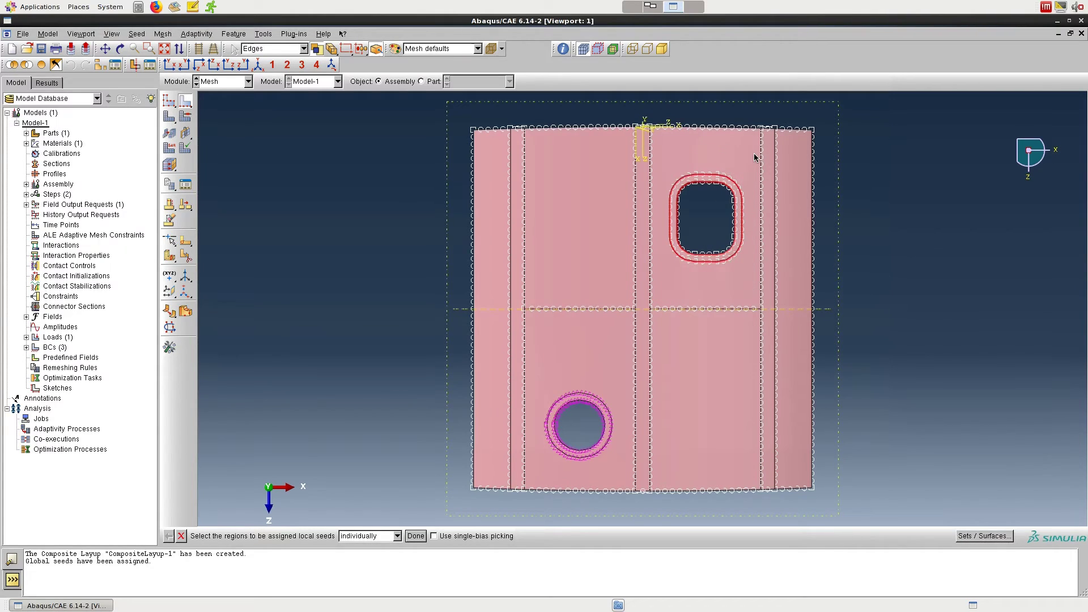
click(416, 537)
click(39, 163)
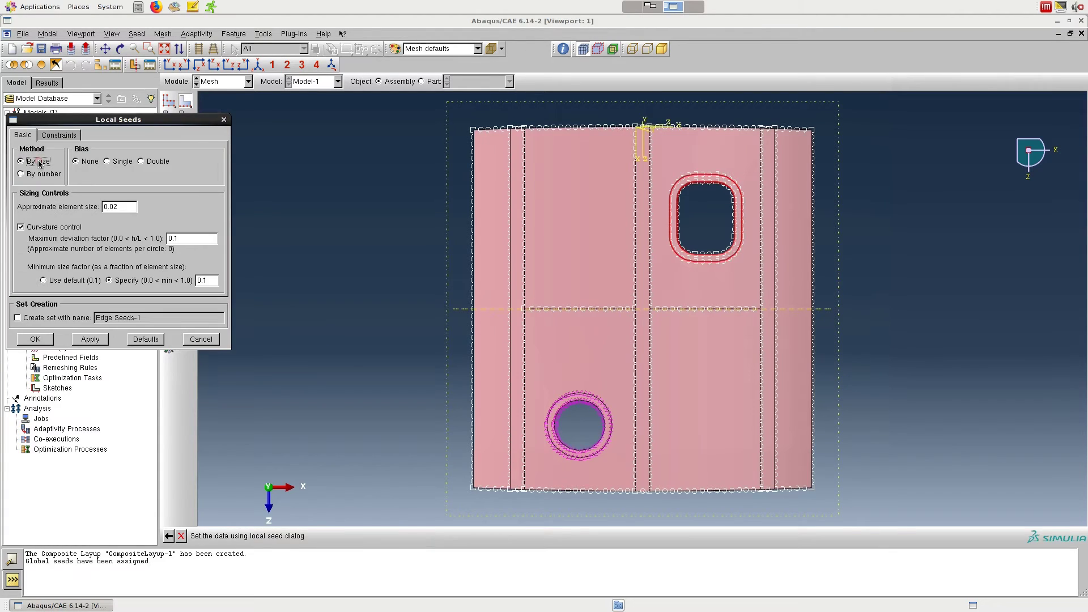
click(126, 207)
key(BackSpace)
text(1)
click(35, 339)
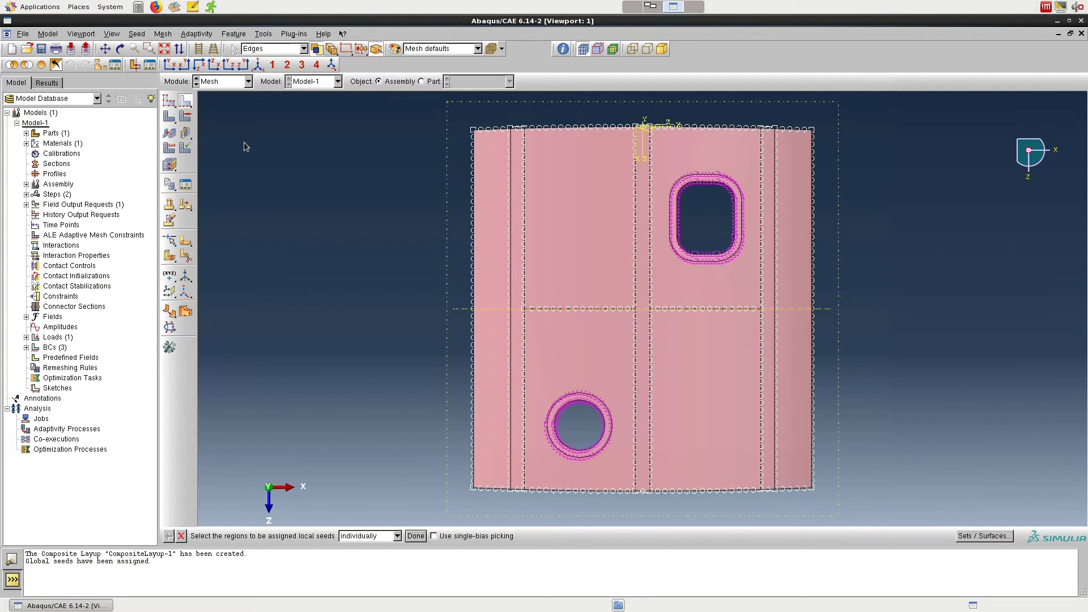
Step: Set the mesh controls of all panel faces to free Quad elements with the Medial axis algorithm
click(163, 34)
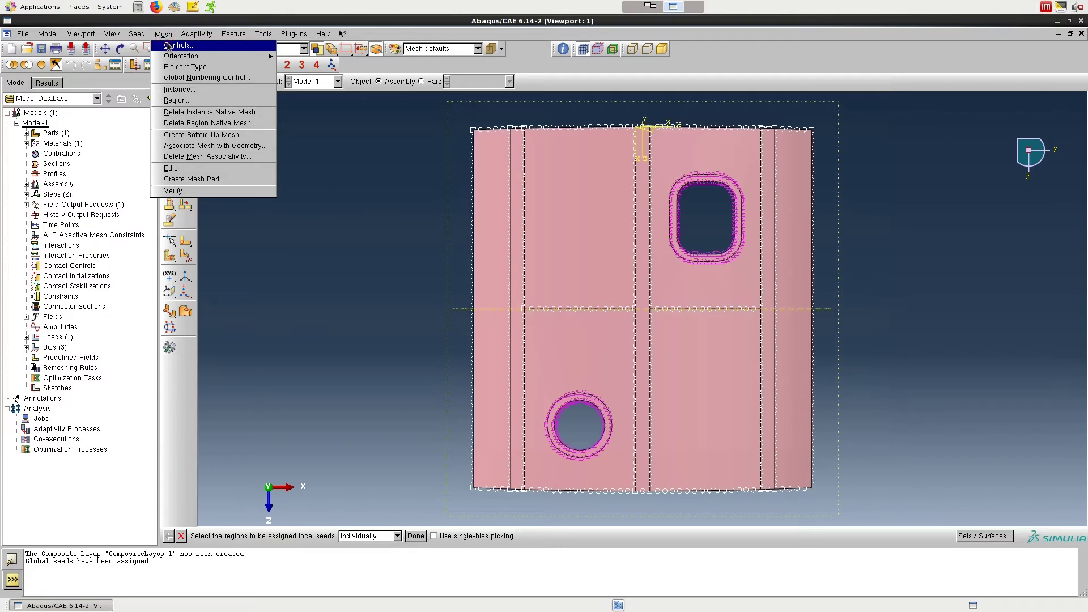
click(168, 45)
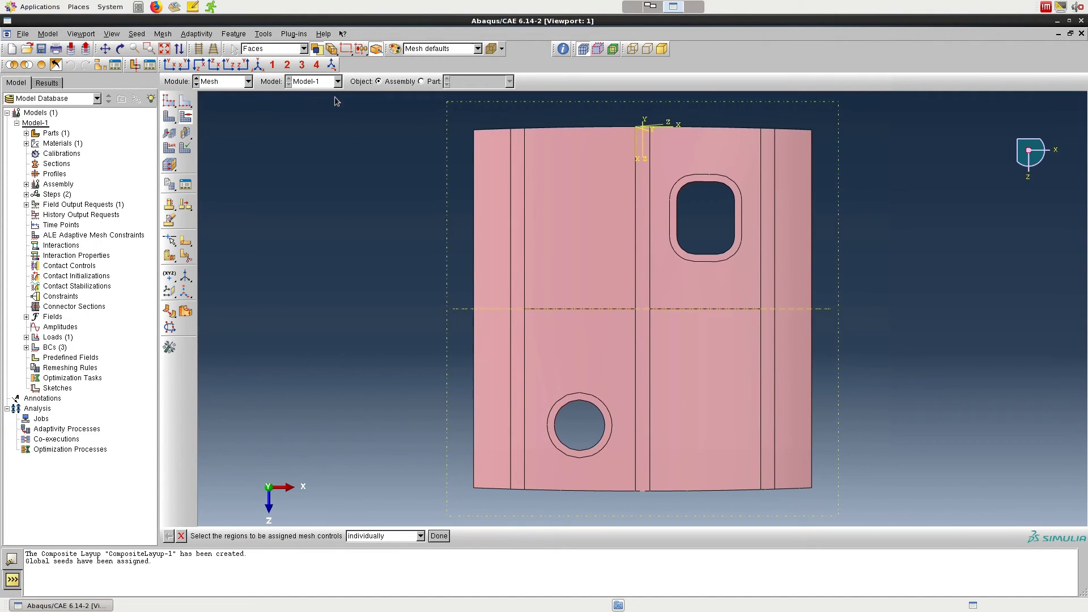
drag(335, 97, 1046, 526)
click(442, 536)
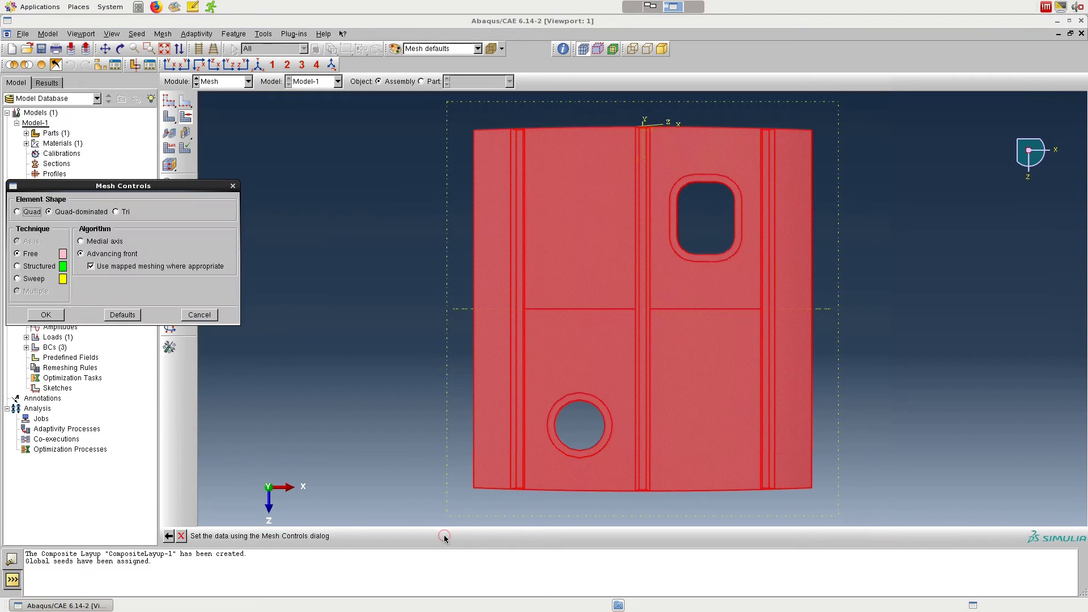
click(29, 212)
click(113, 242)
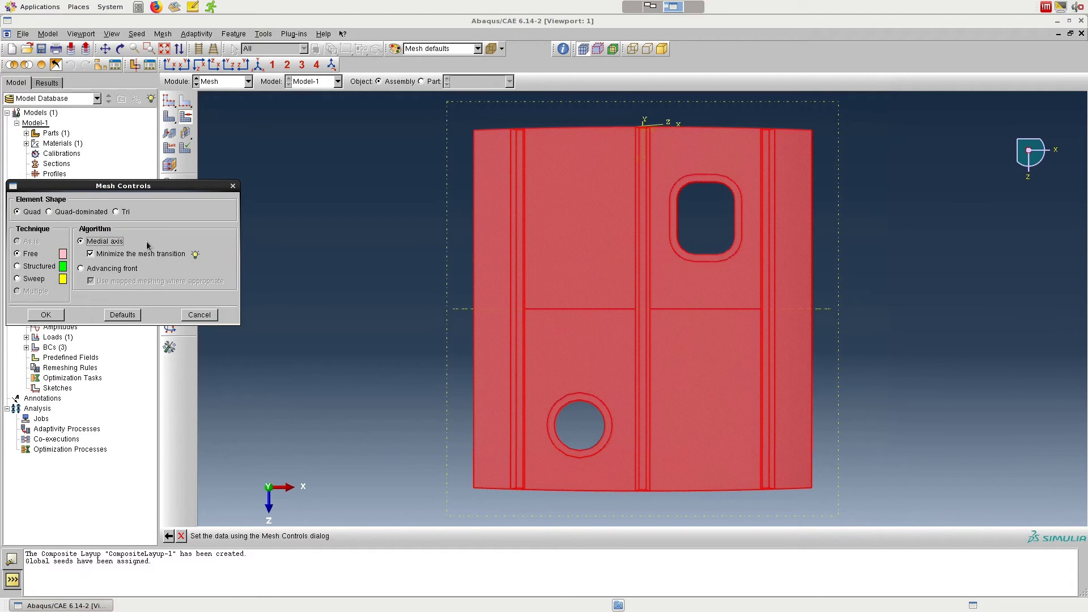
click(46, 315)
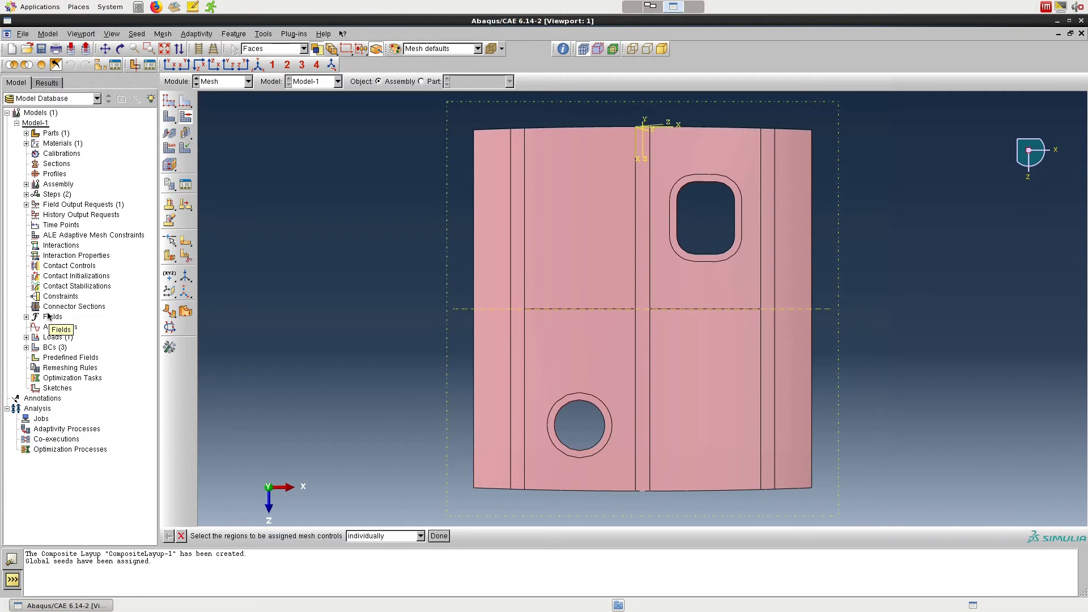
Step: Assign linear Standard Shell elements without reduced integration (S4) to all panel faces and mesh the part instance
click(163, 34)
click(176, 67)
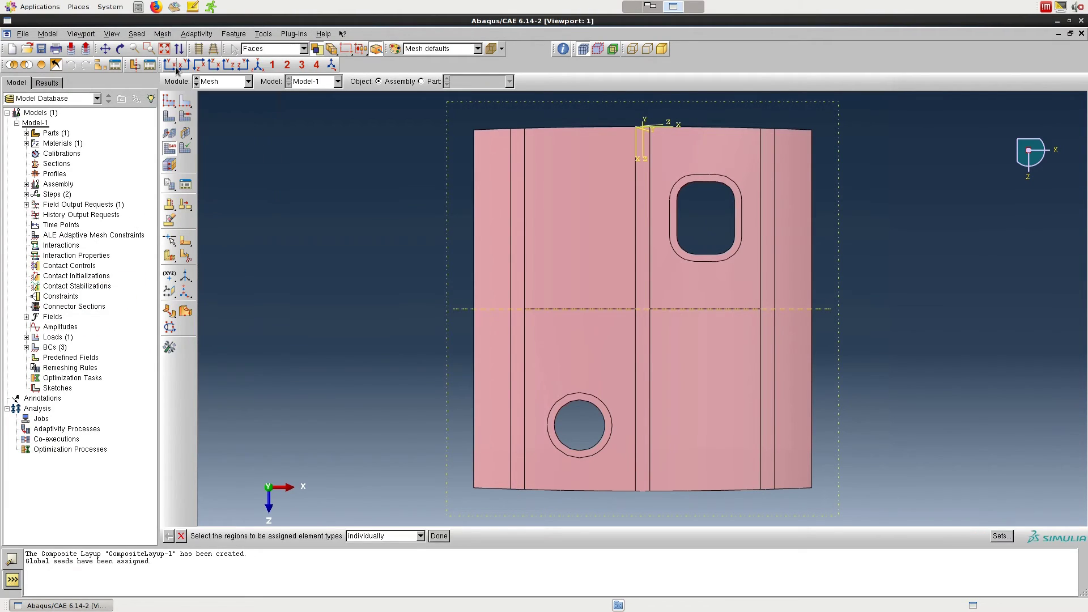
drag(396, 100, 912, 552)
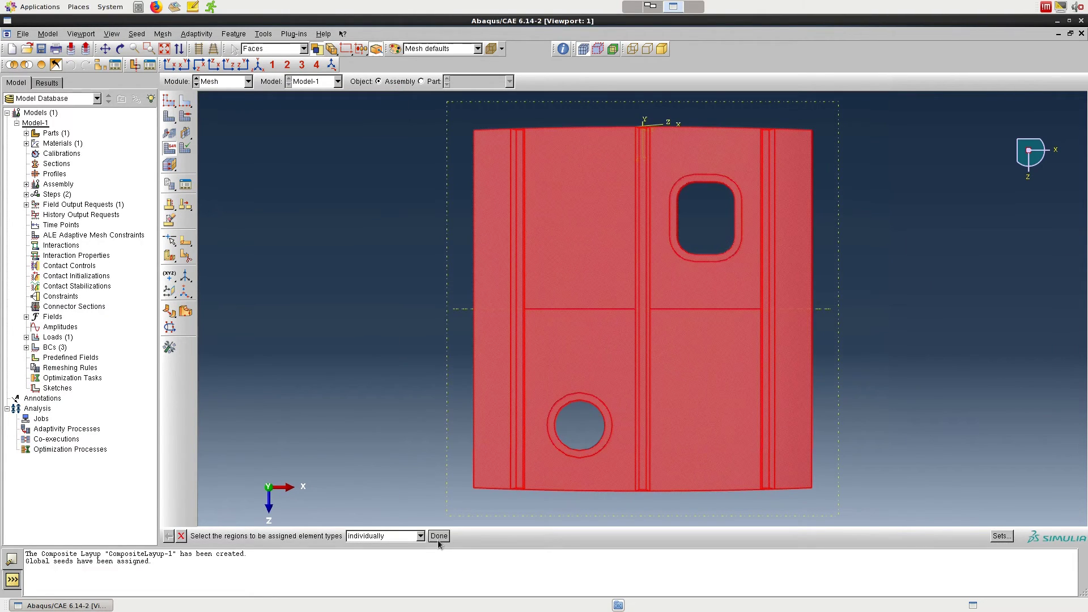
click(439, 536)
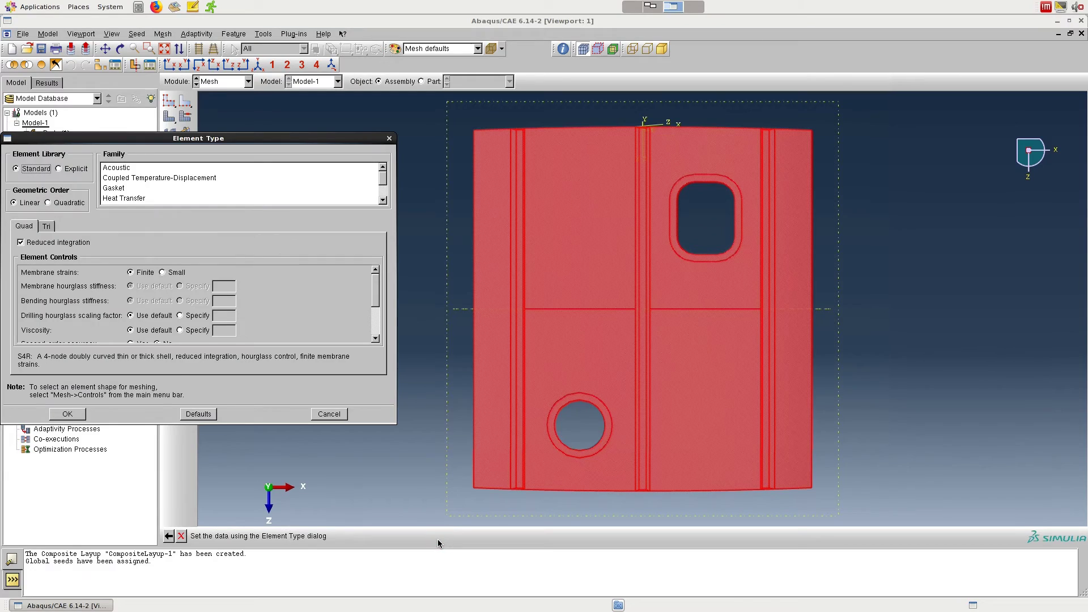
drag(380, 180, 379, 205)
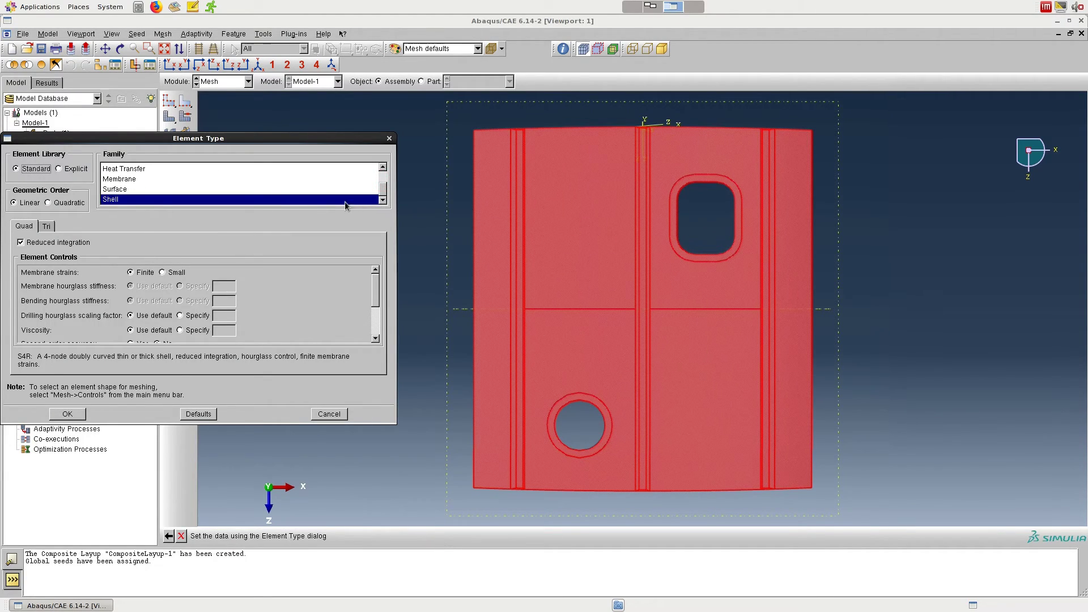
click(32, 244)
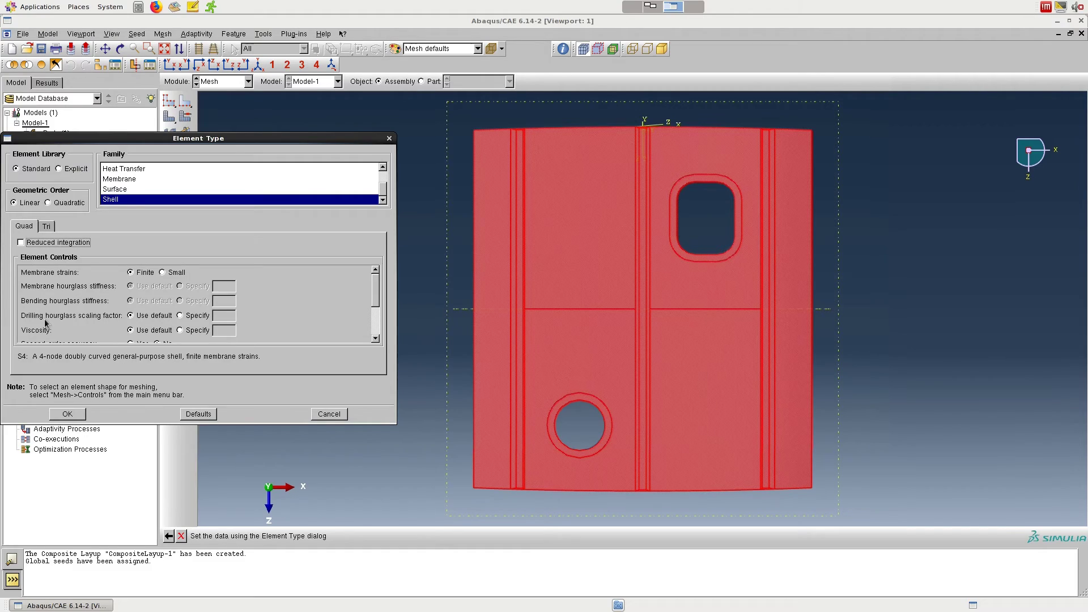
click(66, 415)
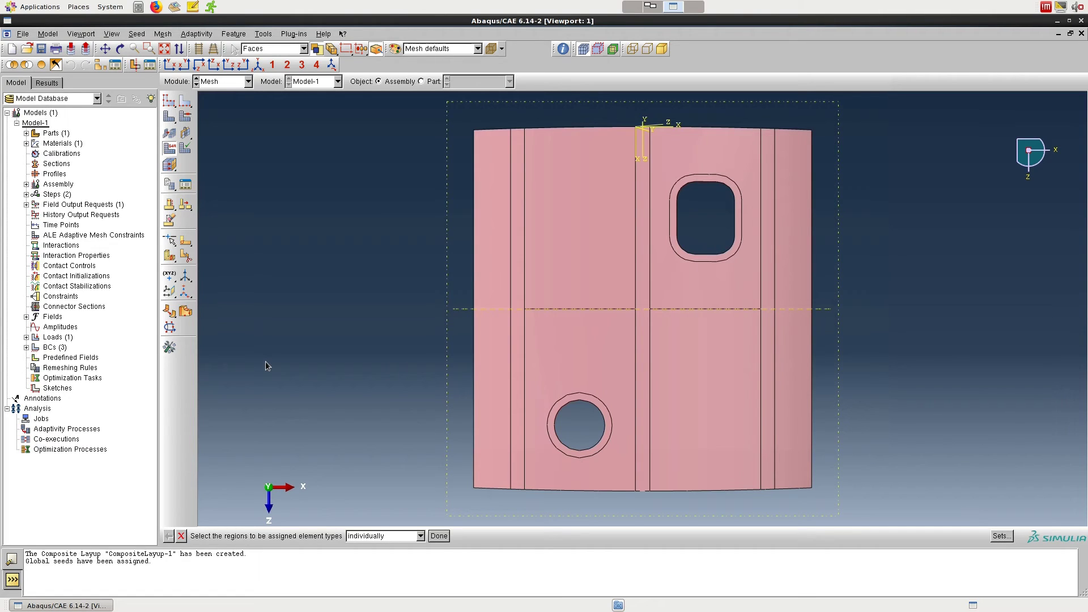
click(171, 117)
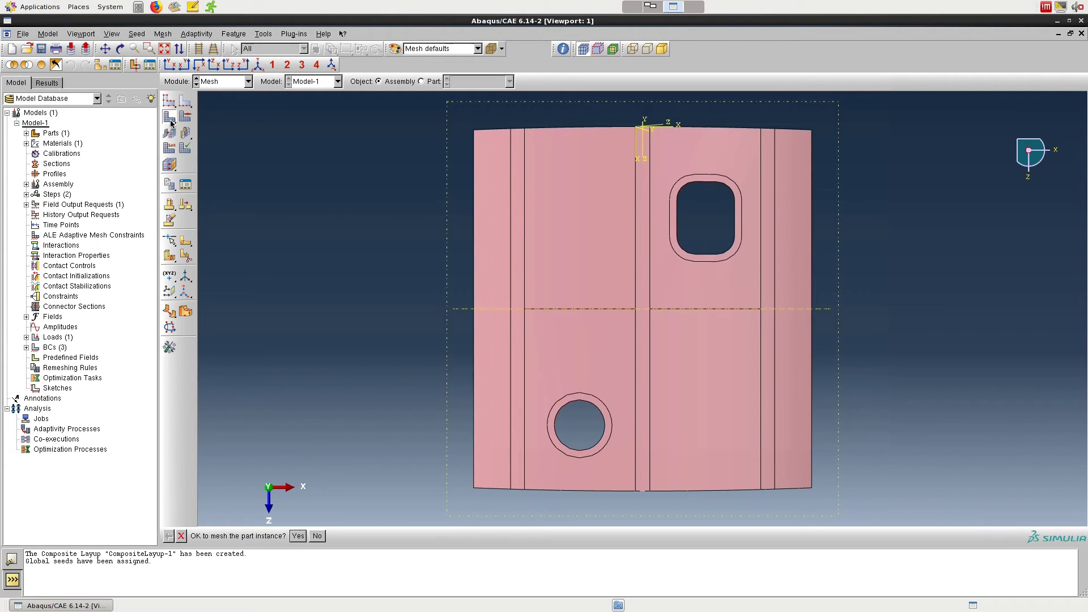
click(296, 536)
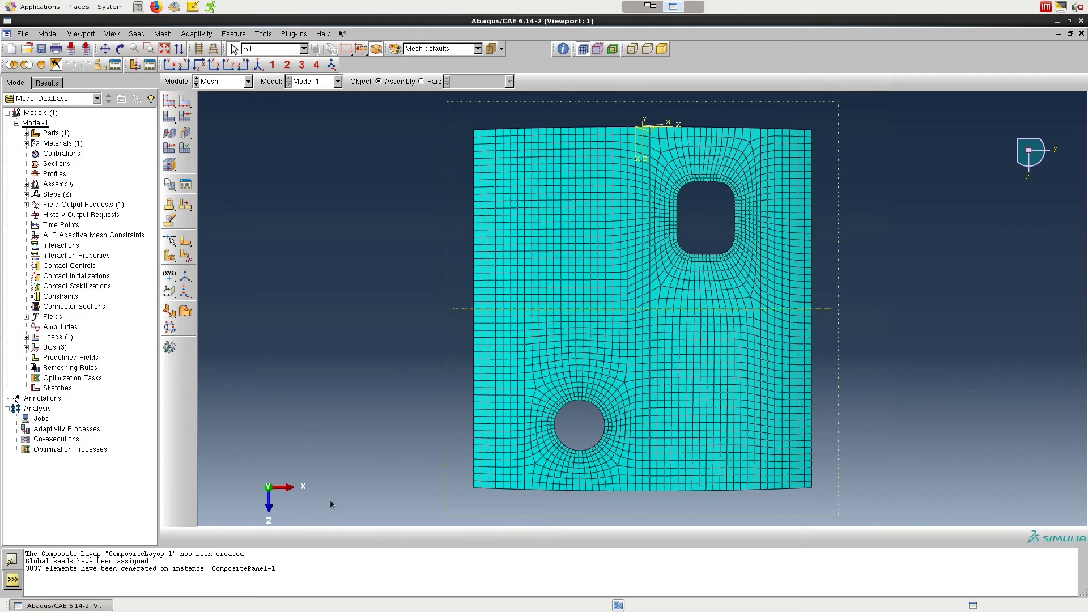
Step: Create a full analysis job named PanelBuckling for Model-1 with the default job settings
click(249, 83)
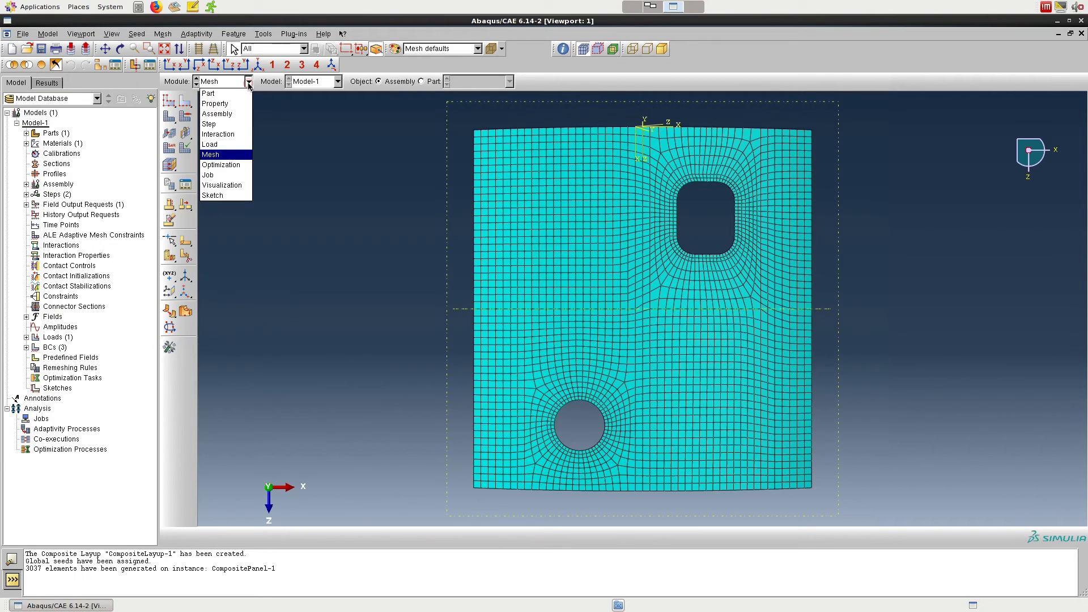
click(228, 175)
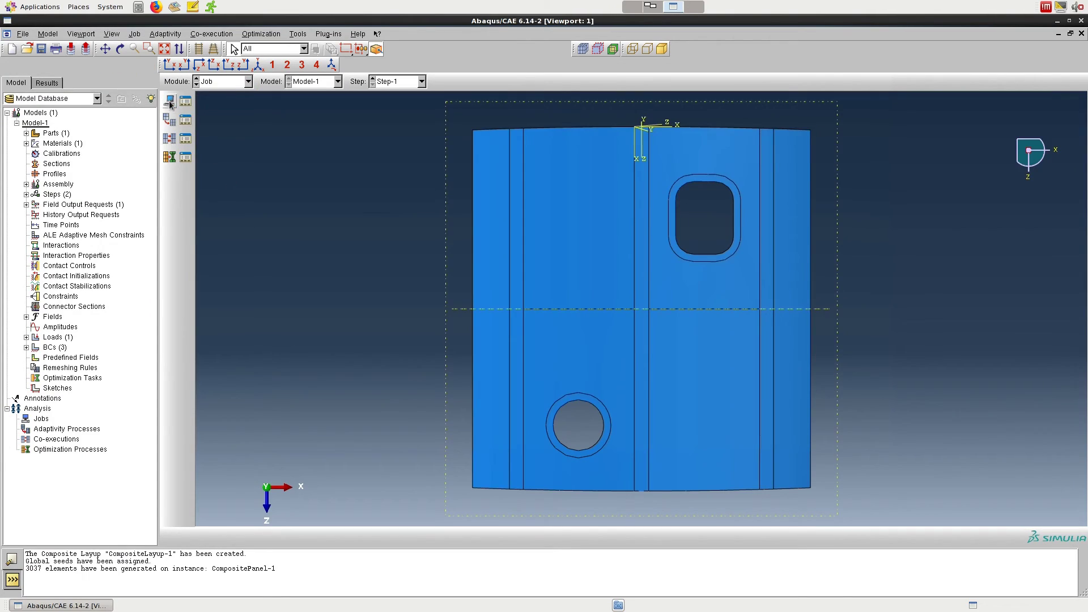
click(170, 103)
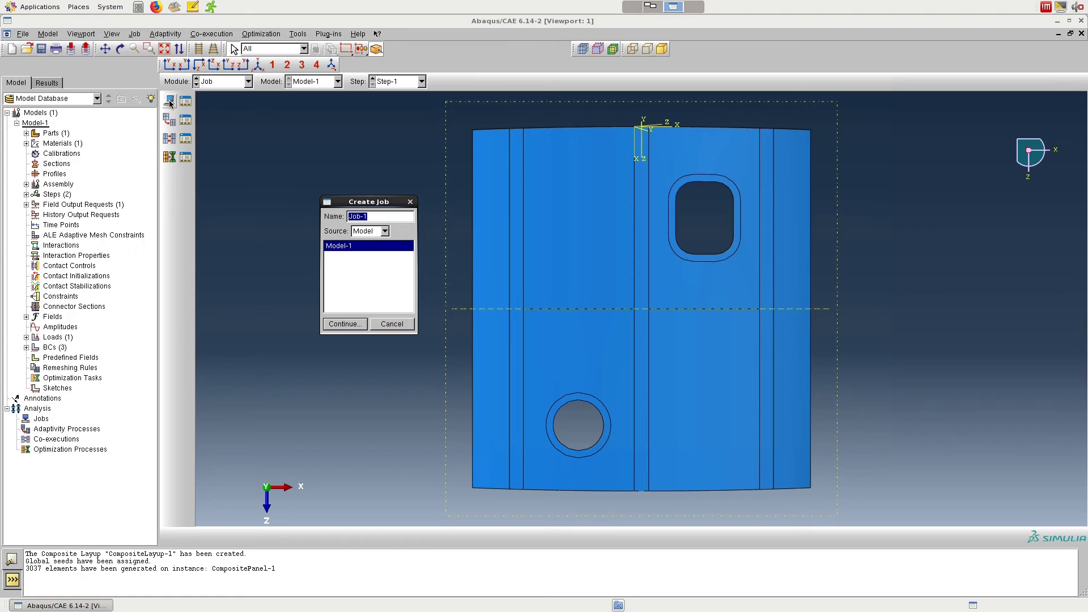
text(PanelBuckling)
click(340, 327)
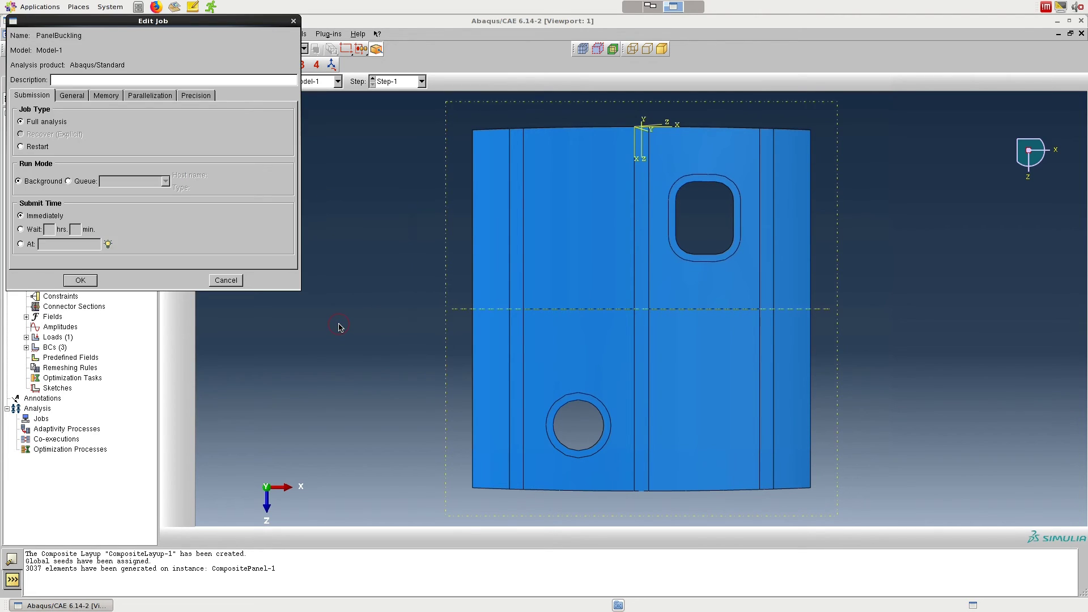
click(84, 282)
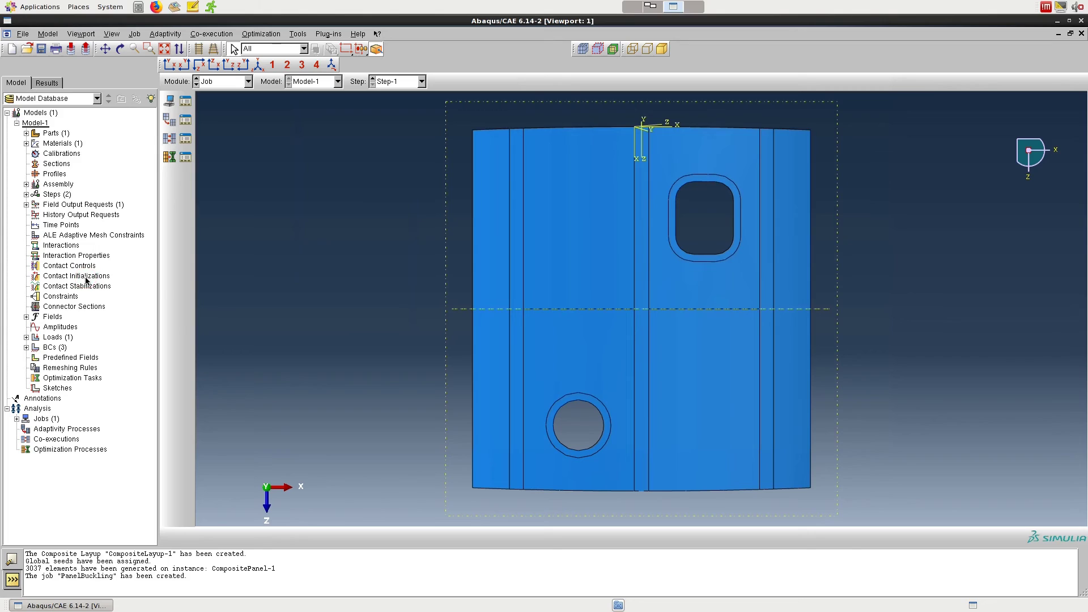
Step: Submit the PanelBuckling job for analysis and open its results
click(185, 101)
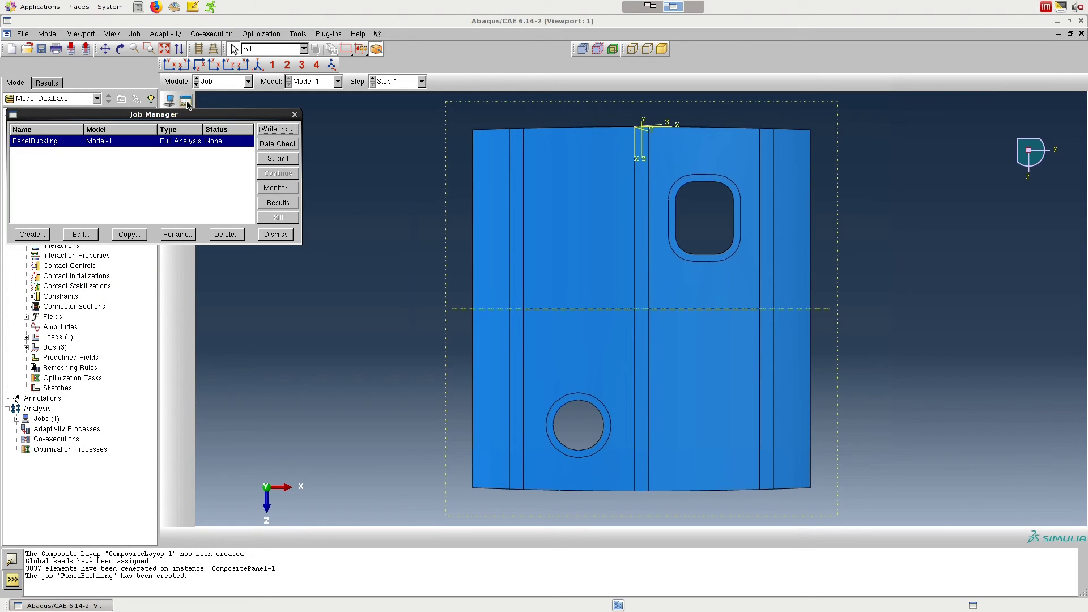
click(268, 160)
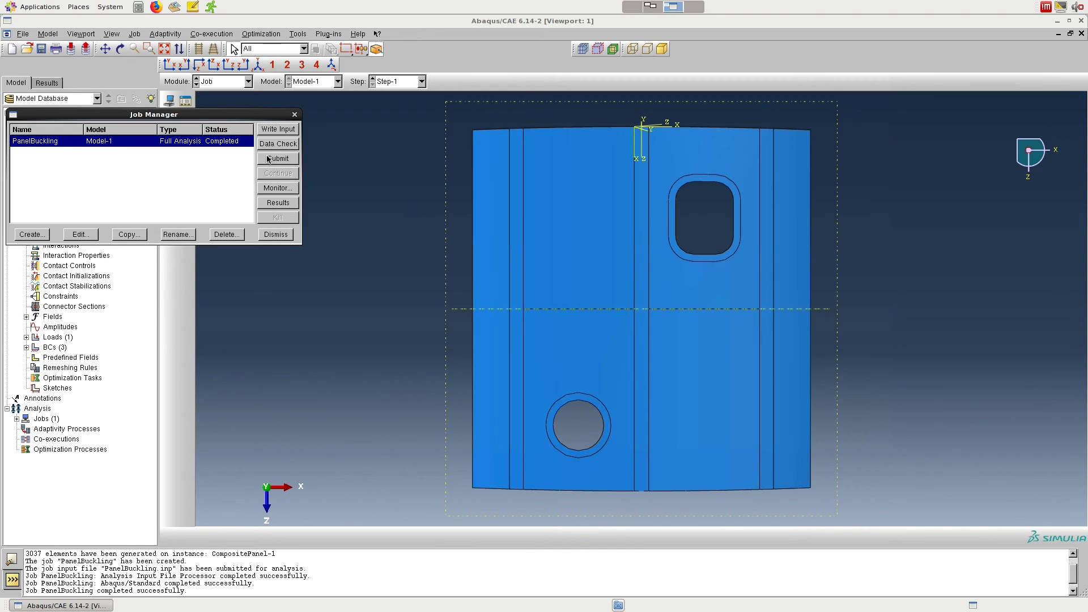
click(288, 203)
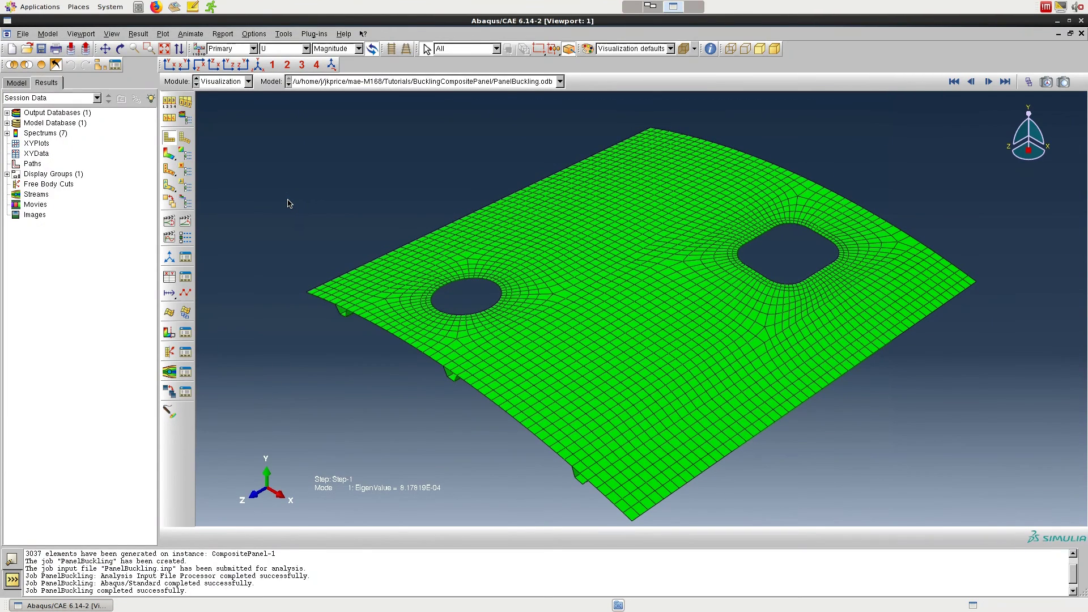
Step: Plot displacement magnitude contours on the deformed panel and examine the buckling modes one by one from mode 1 to mode 7
click(171, 159)
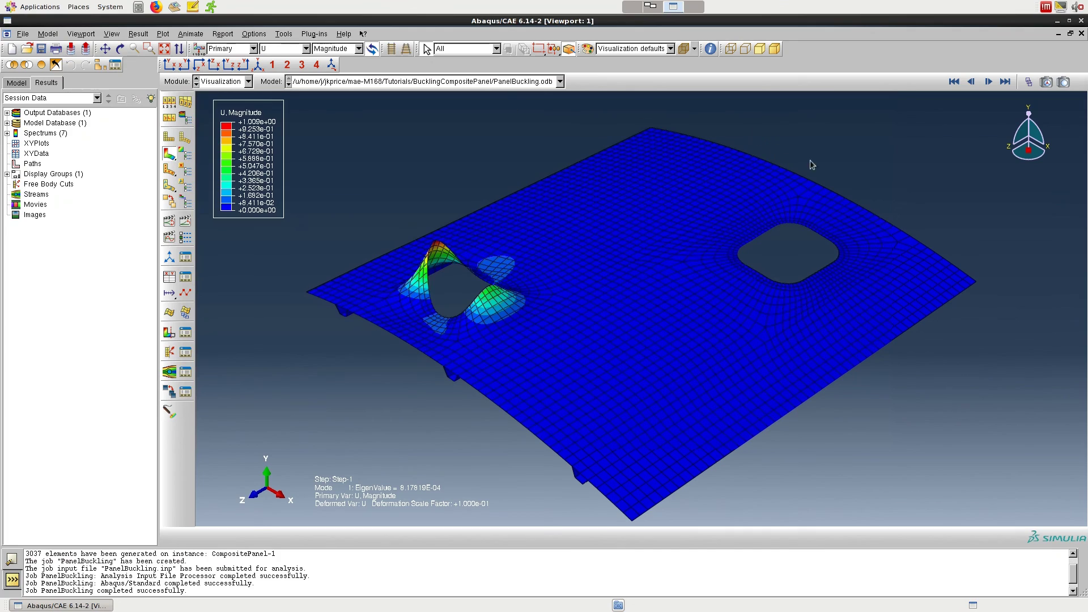
click(989, 82)
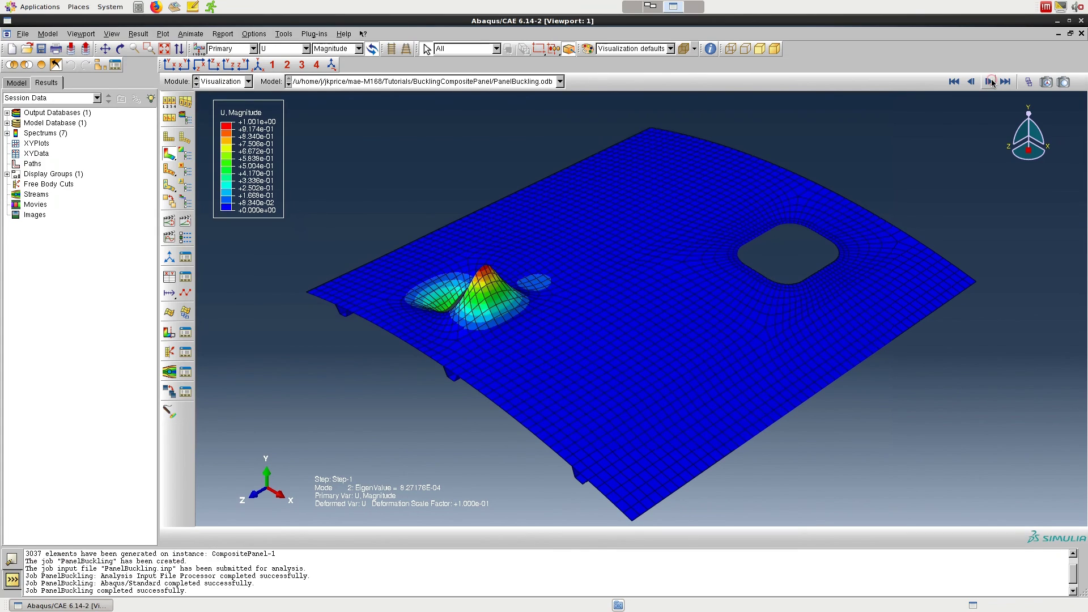
click(991, 83)
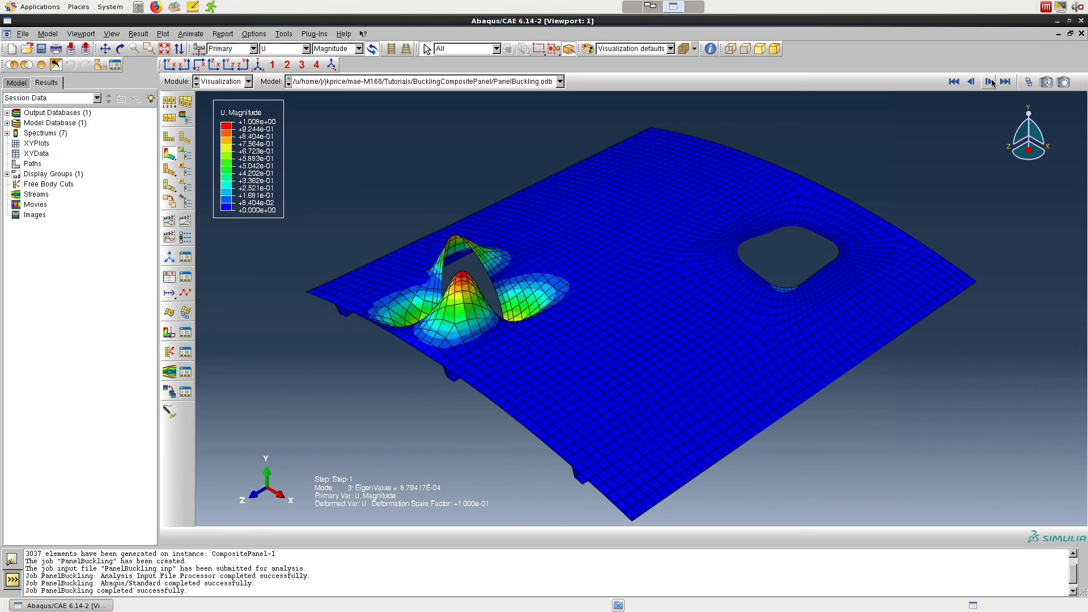
click(990, 82)
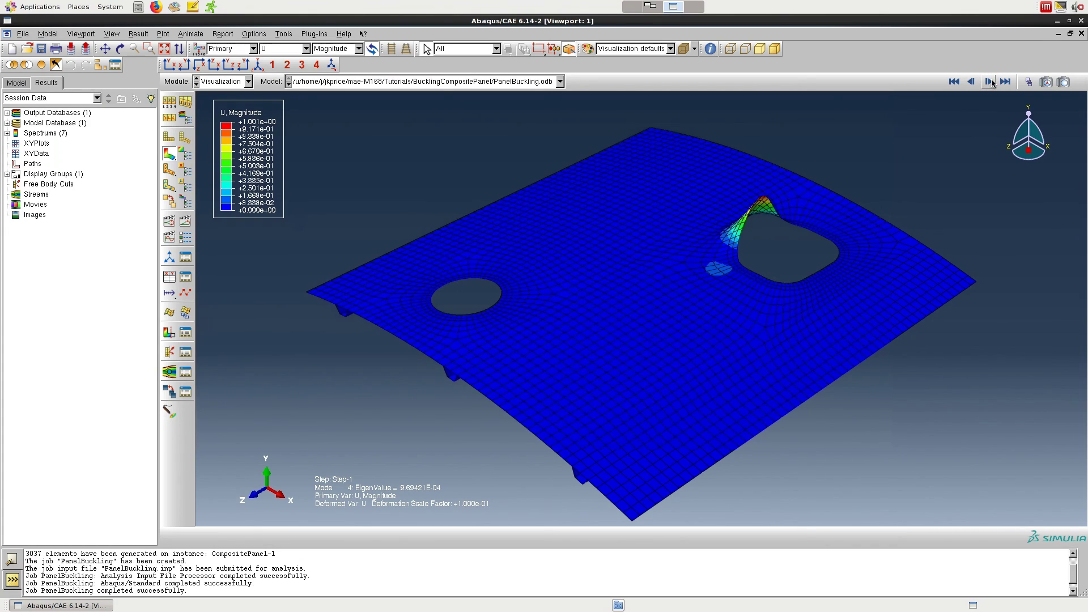
click(991, 82)
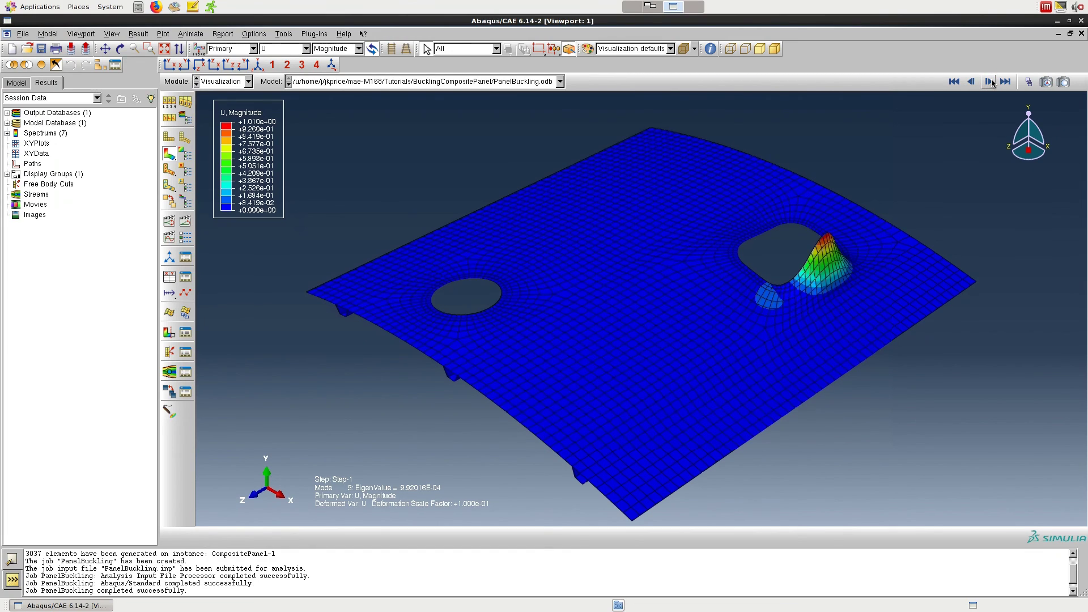
click(991, 82)
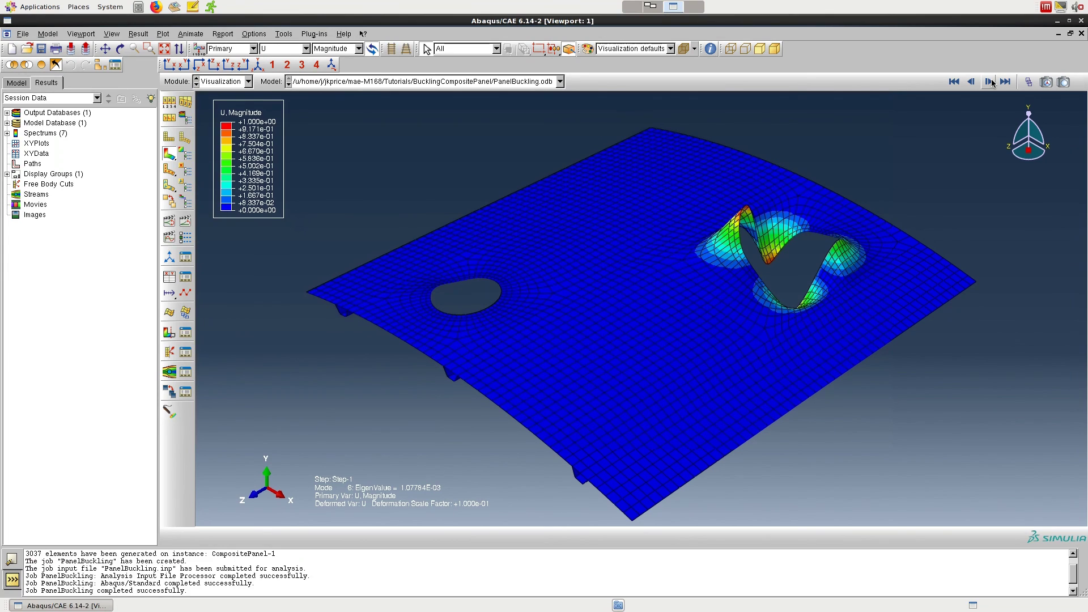
click(991, 82)
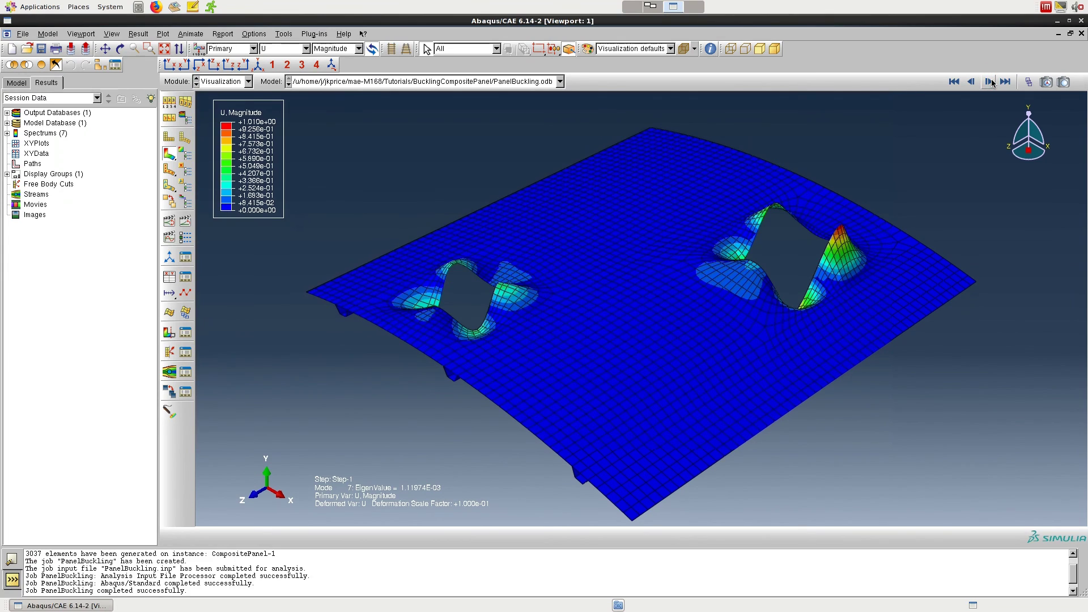